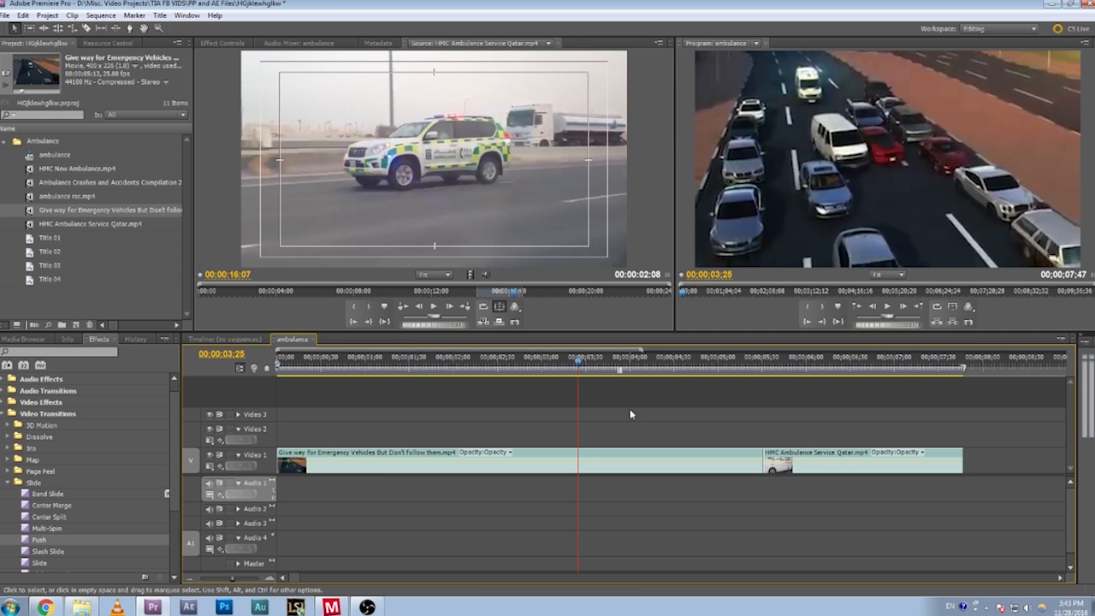
# - Switch to Chrome, copy the line "Ambulances aren't always as safe as they seem" from the video scripts document, and return to Premiere Pro
pyautogui.moveTo(596, 381); pyautogui.dragTo(664, 425)
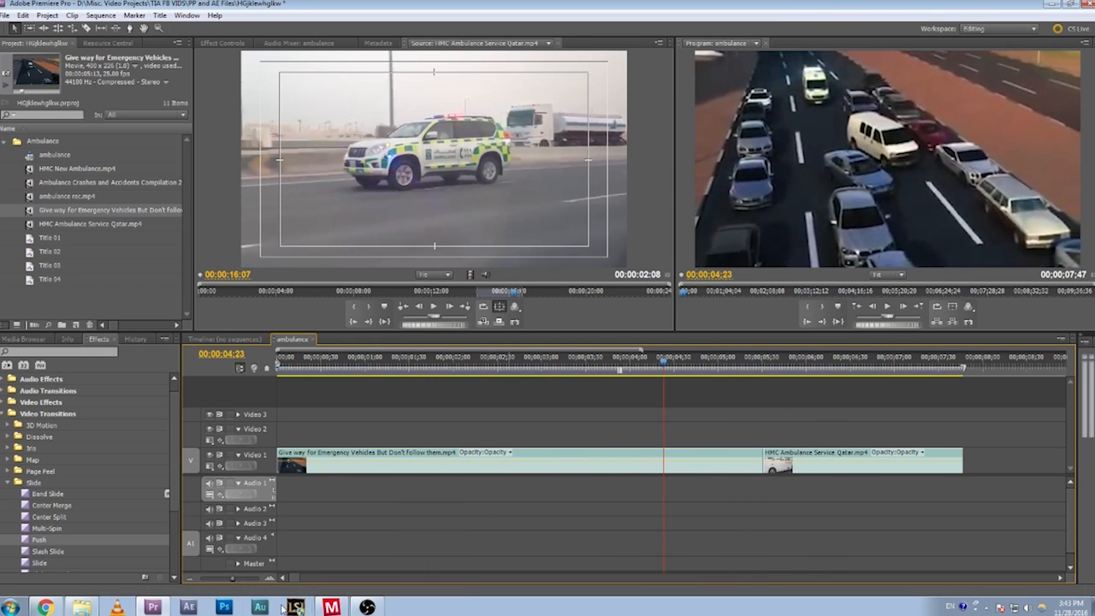
pyautogui.click(45, 607)
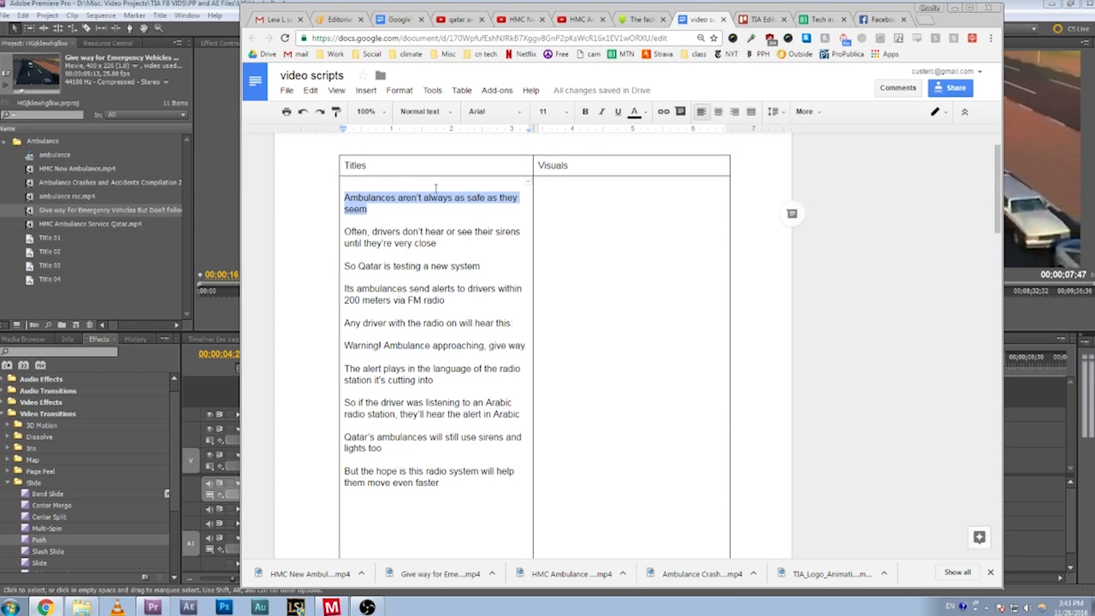
pyautogui.click(383, 209)
pyautogui.moveTo(382, 209); pyautogui.dragTo(346, 199)
pyautogui.hotkey('ctrl', 'c')
pyautogui.click(375, 209)
pyautogui.click(230, 322)
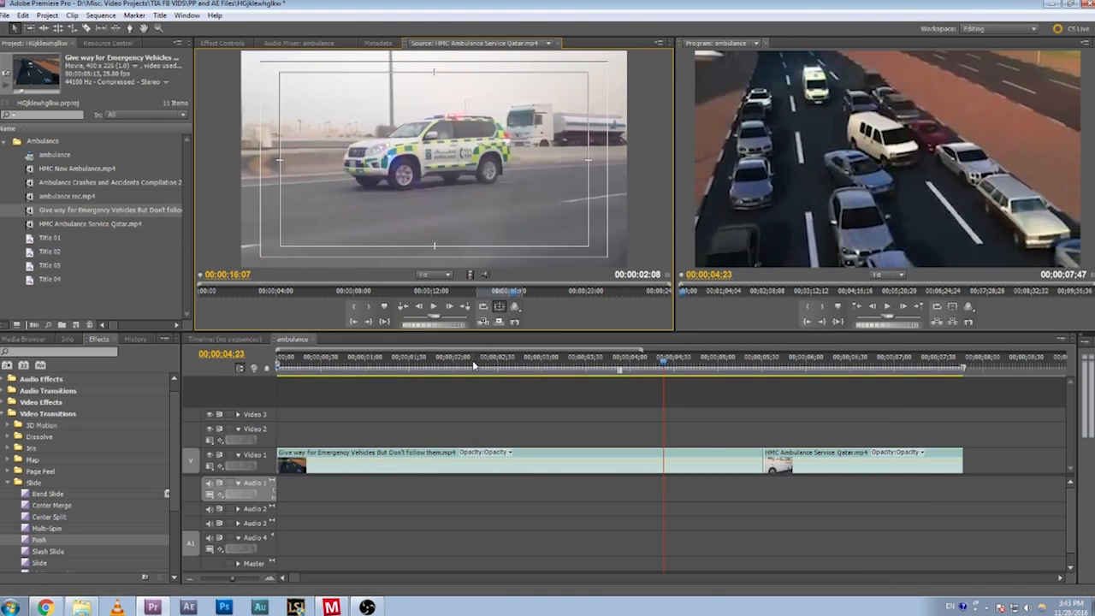
# - Place the playhead at 00;00;02;13 and create a new still title at 1280 × 720 with square pixels
pyautogui.click(473, 365)
pyautogui.click(160, 15)
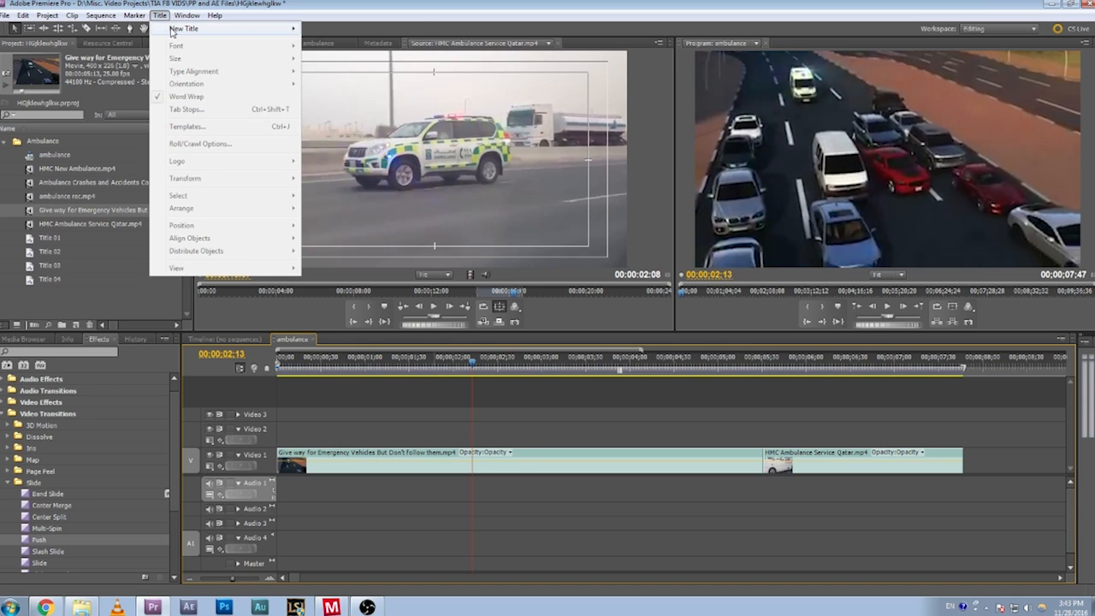
pyautogui.moveTo(184, 28)
pyautogui.click(338, 29)
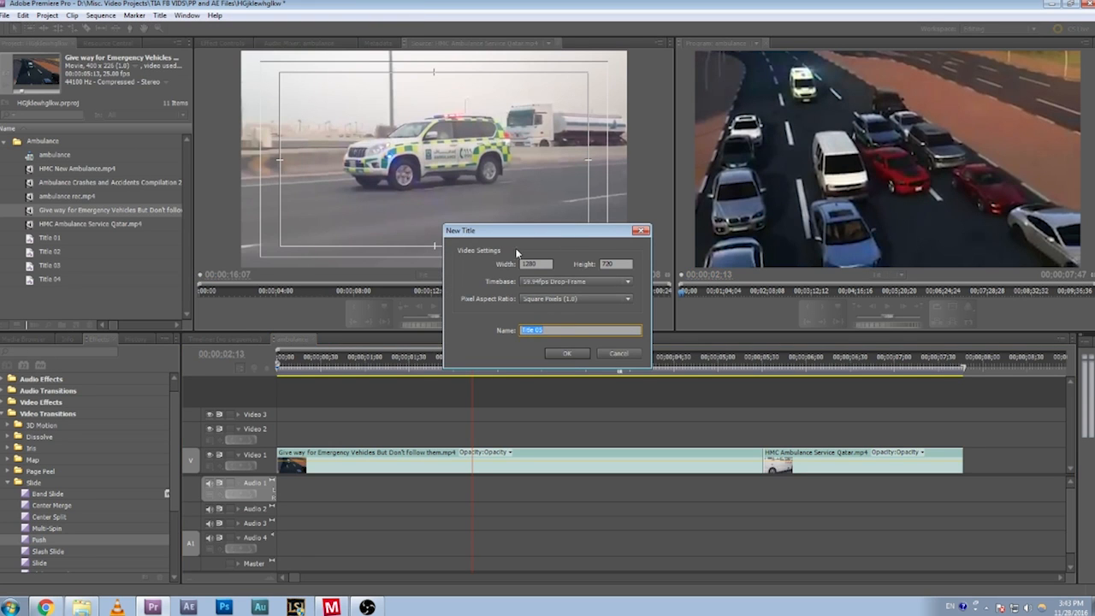
pyautogui.click(565, 355)
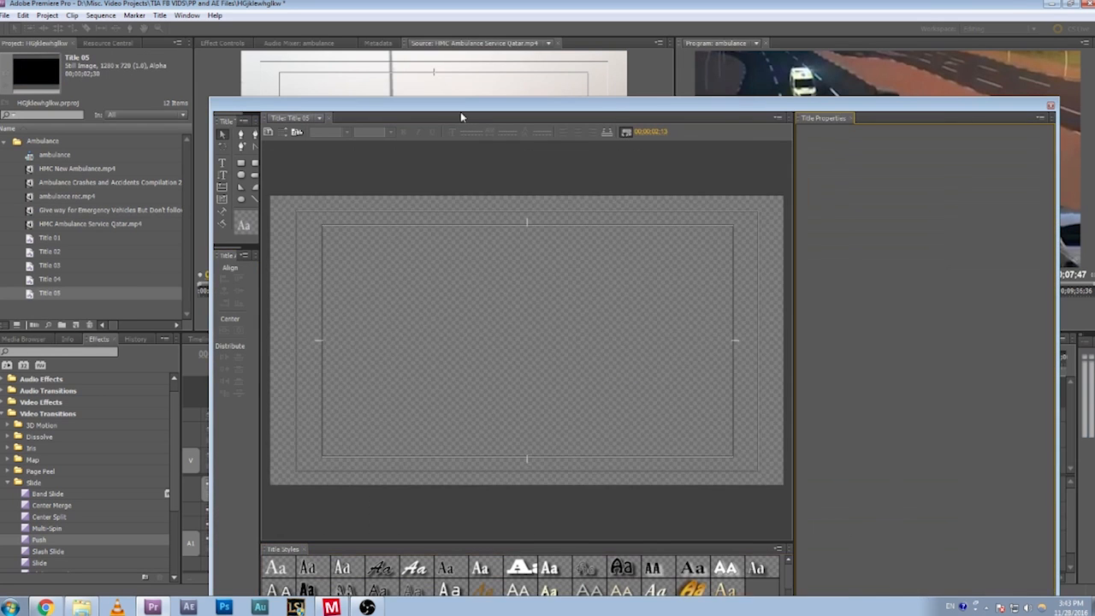
# - Draw a text box about 1021 × 245 across the lower middle of the title, paste the copied line into it, and close the title
pyautogui.moveTo(461, 111); pyautogui.dragTo(391, 12)
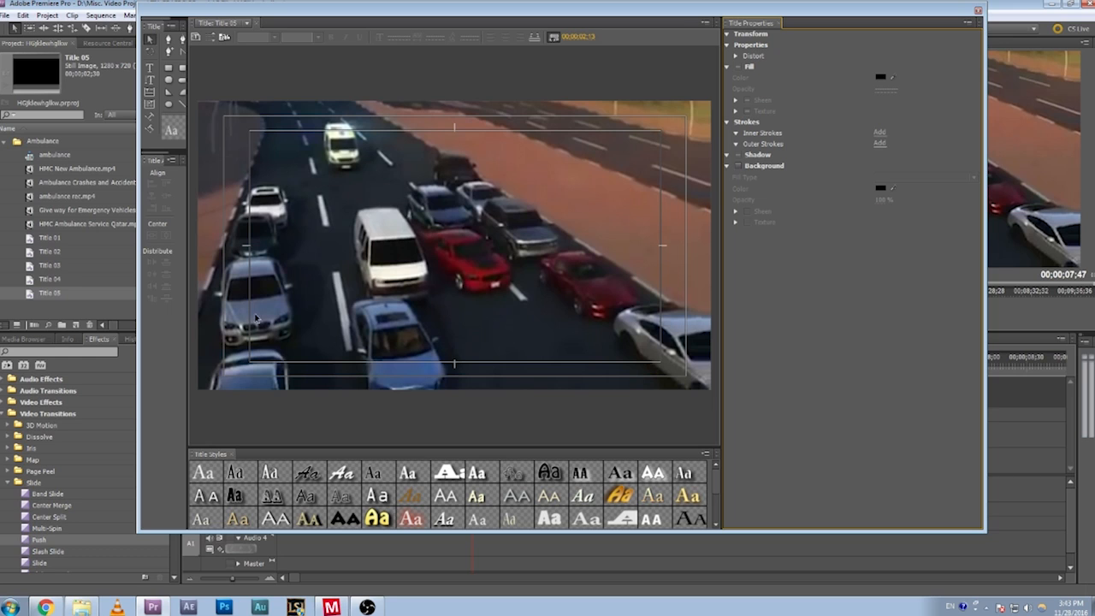
pyautogui.click(150, 68)
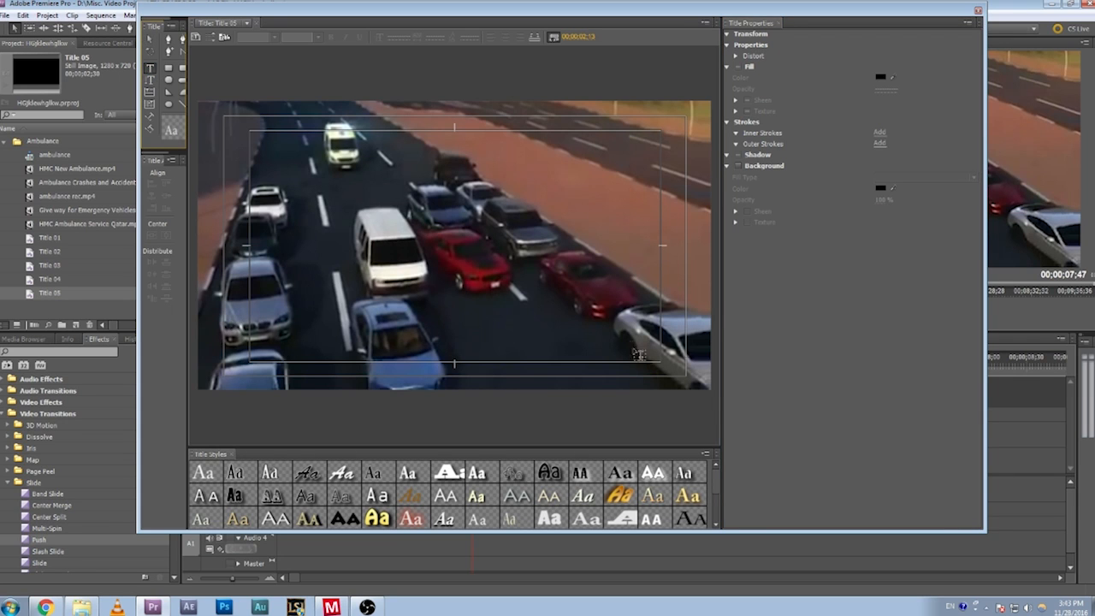
pyautogui.moveTo(721, 400); pyautogui.dragTo(736, 399)
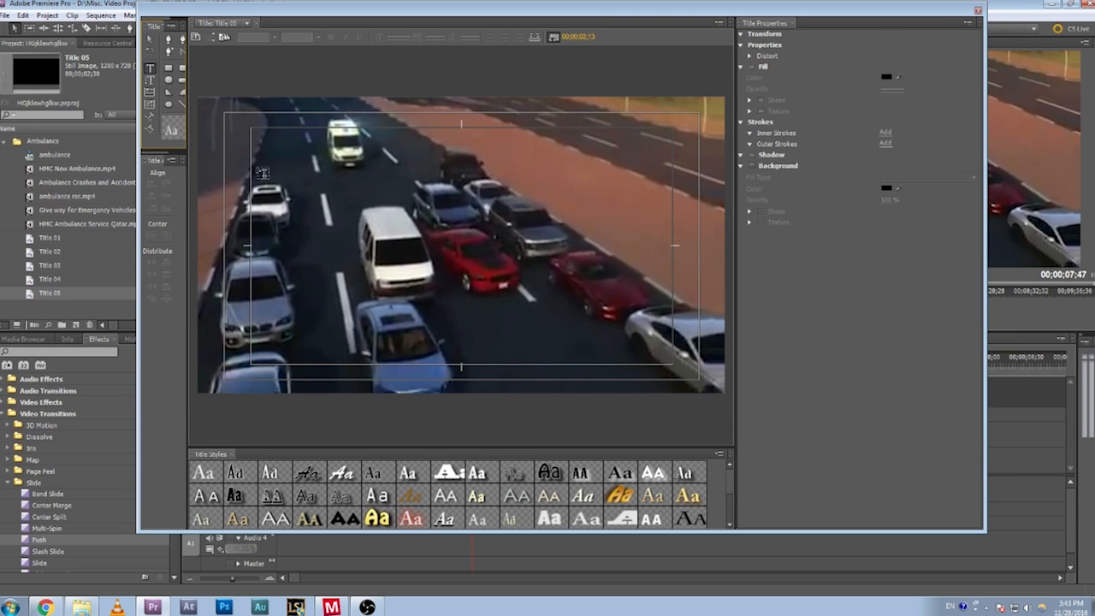
pyautogui.click(151, 74)
pyautogui.moveTo(253, 231); pyautogui.dragTo(674, 328)
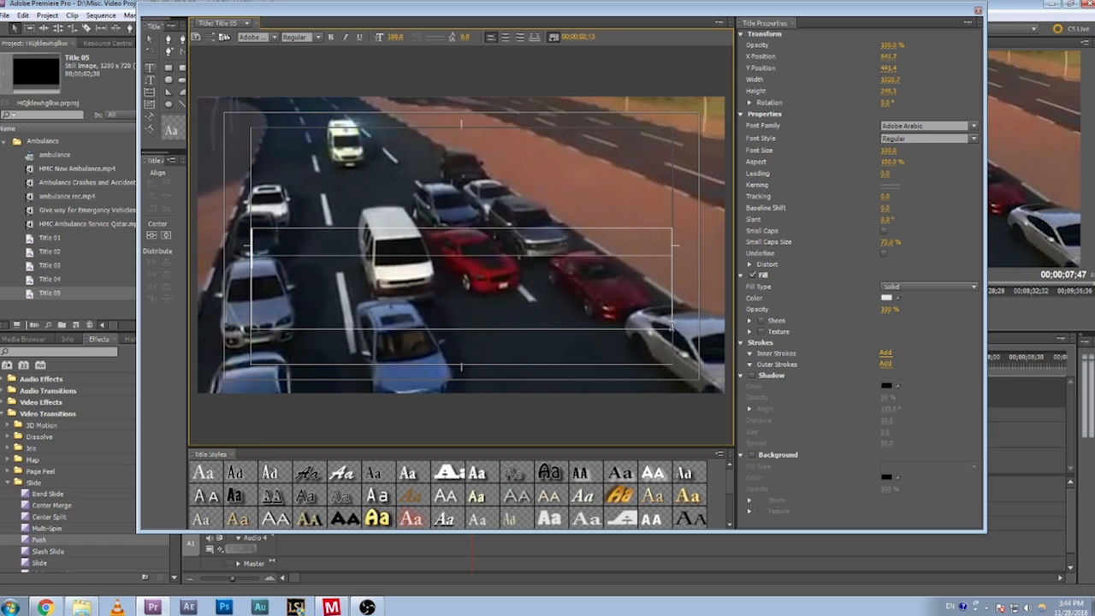
pyautogui.hotkey('ctrl', 'v')
pyautogui.moveTo(459, 284); pyautogui.dragTo(277, 267)
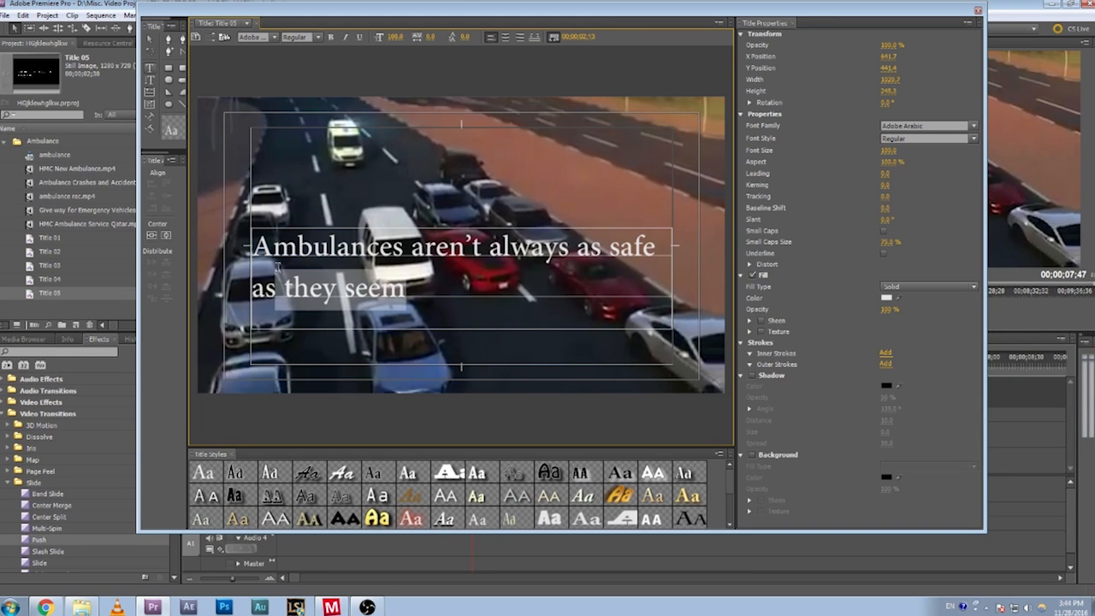
pyautogui.moveTo(456, 17); pyautogui.dragTo(461, 39)
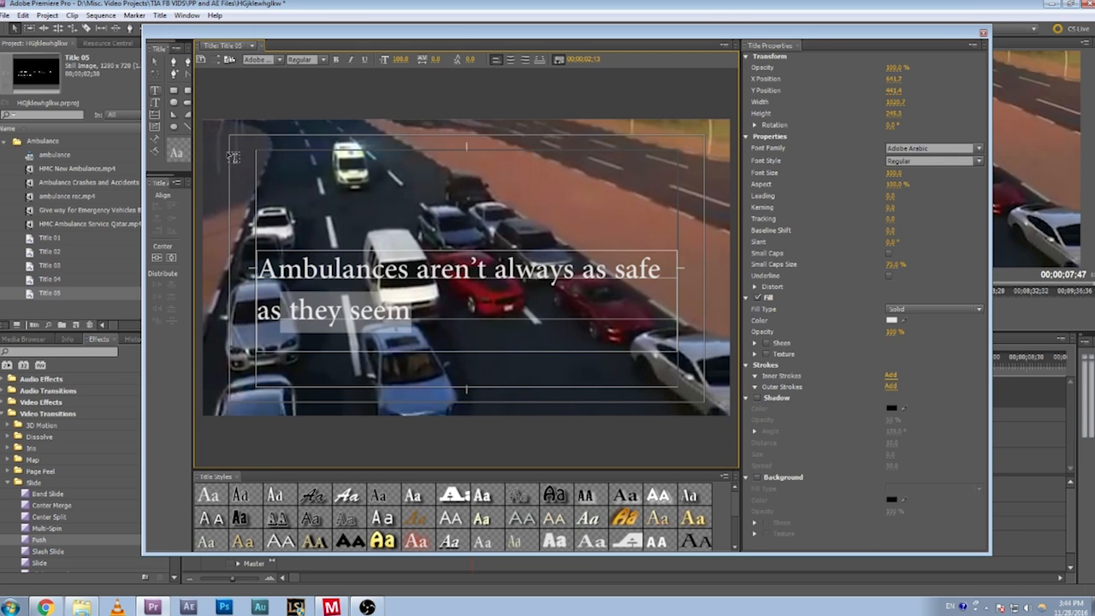
pyautogui.click(984, 34)
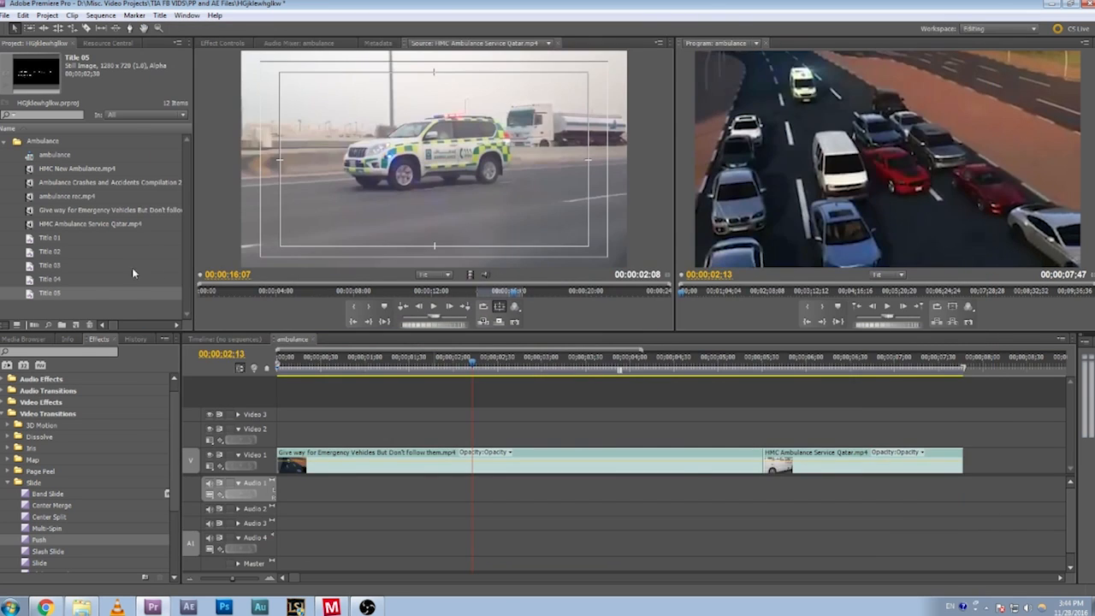
# - Play the sequence from its start, then park the playhead at 00;00;03;42
pyautogui.click(267, 373)
pyautogui.press('Home')
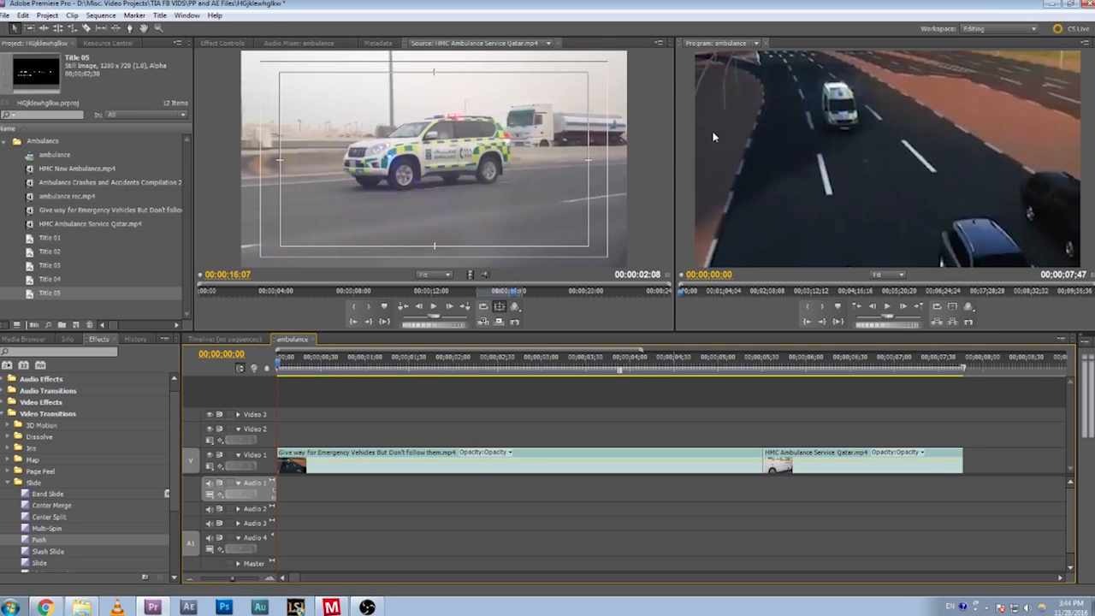
pyautogui.moveTo(462, 358); pyautogui.dragTo(620, 357)
pyautogui.click(351, 420)
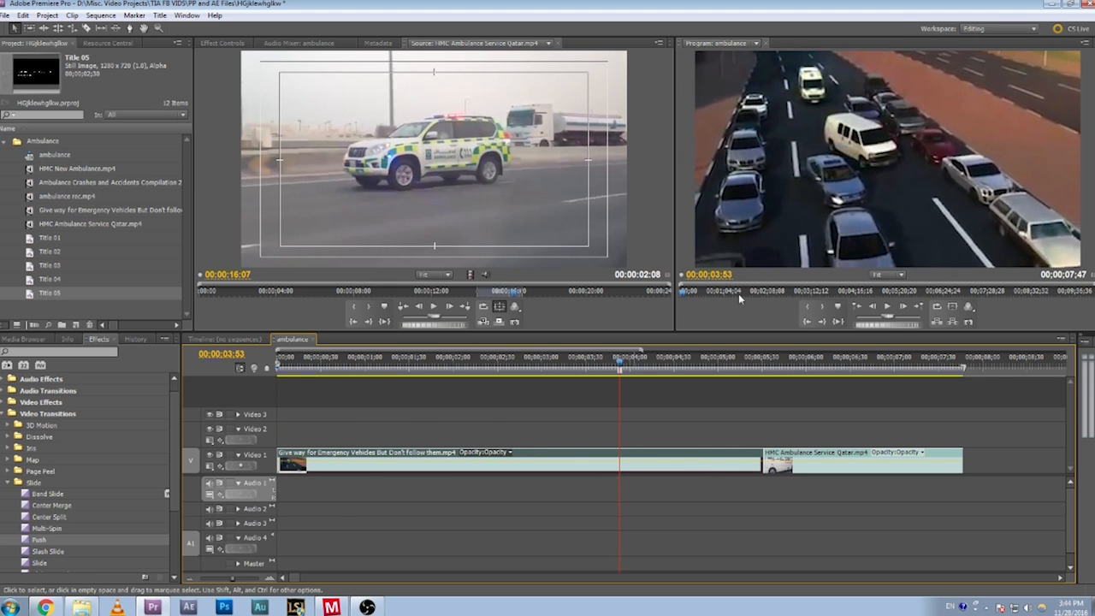
pyautogui.press('Home')
pyautogui.press('space')
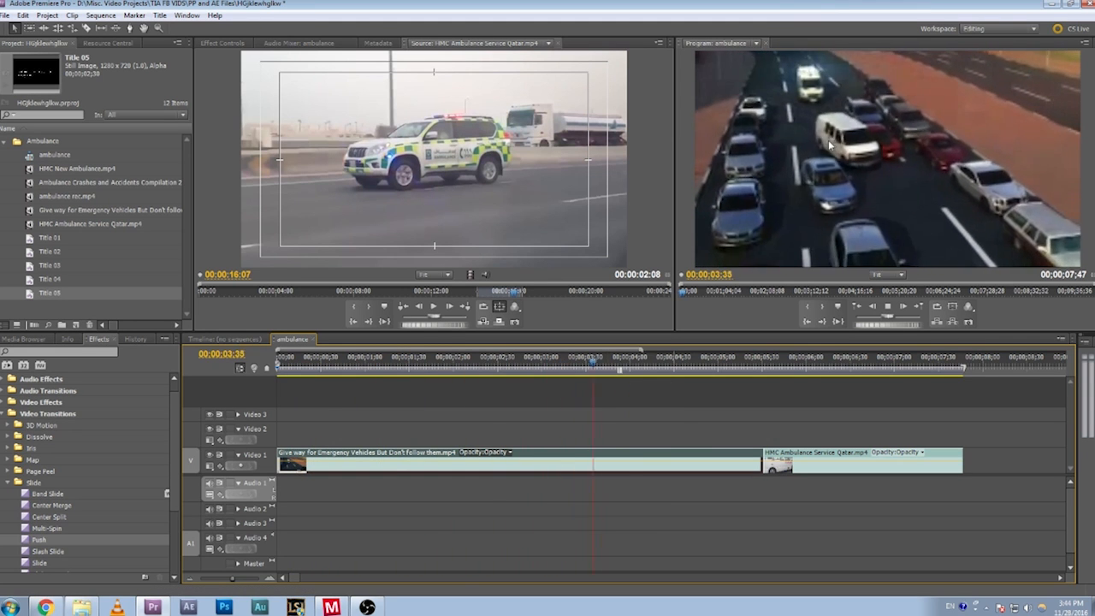
pyautogui.moveTo(796, 359); pyautogui.dragTo(604, 360)
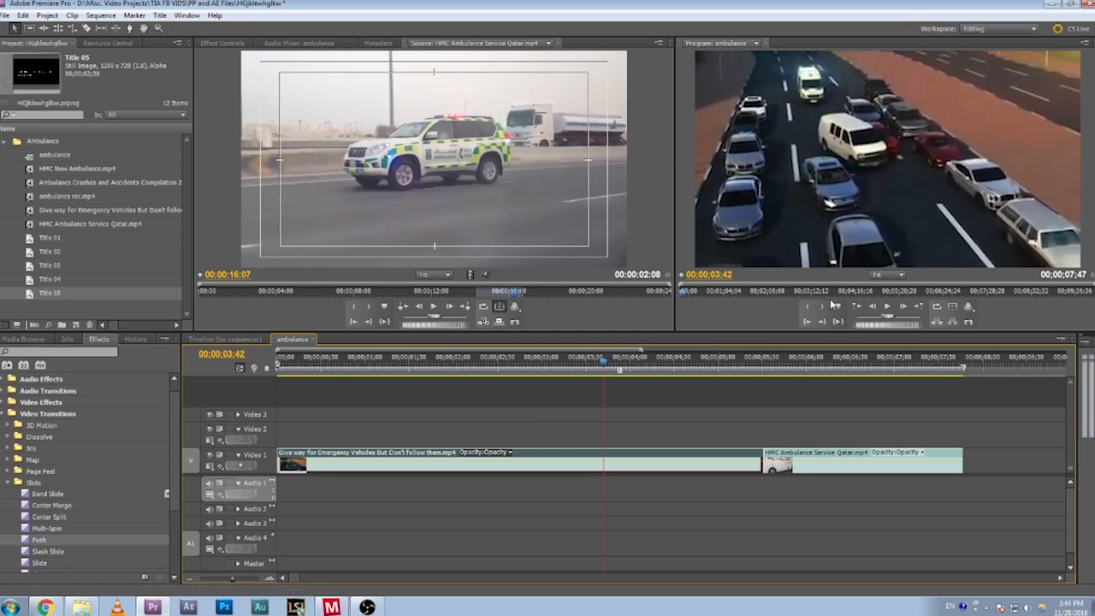
# - Reopen Title 05 and set the font family of all its text to PT Sans
pyautogui.click(30, 295)
pyautogui.doubleClick(30, 295)
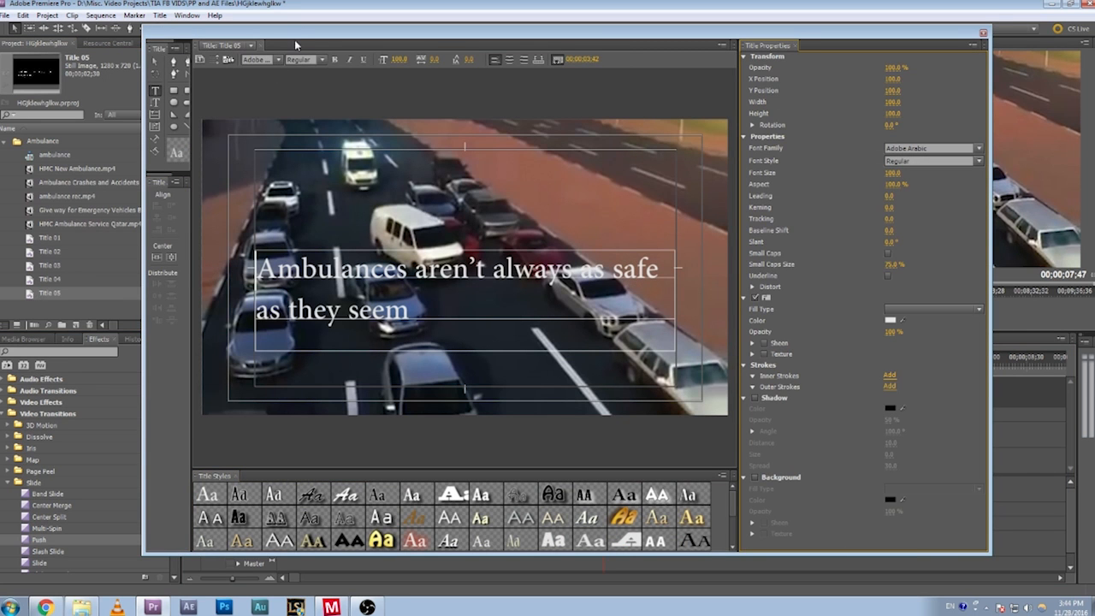
pyautogui.moveTo(298, 41); pyautogui.dragTo(373, 77)
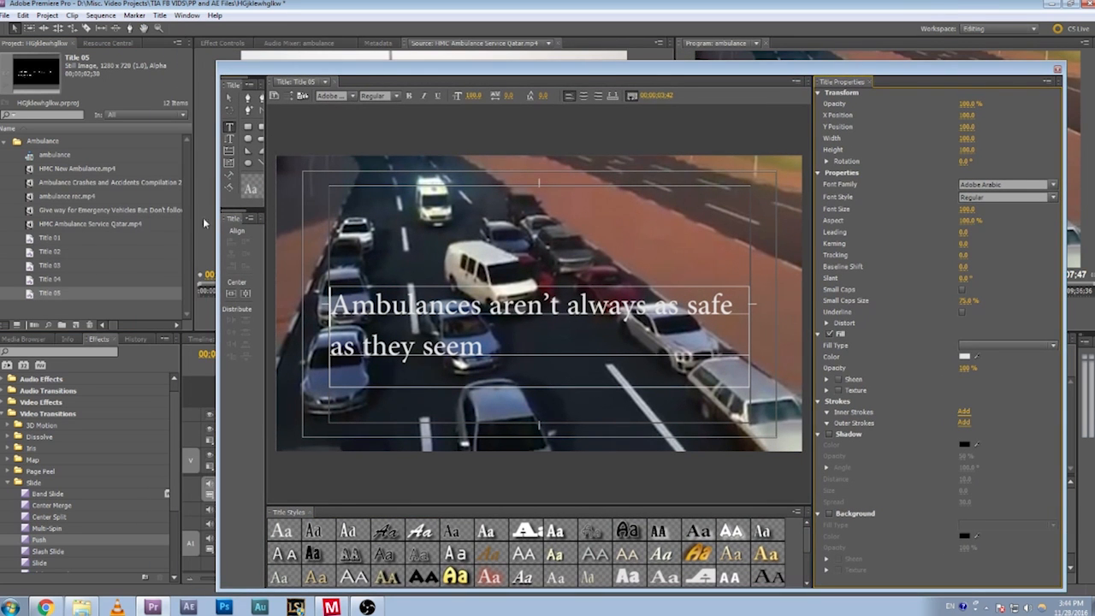
pyautogui.moveTo(501, 72); pyautogui.dragTo(433, 38)
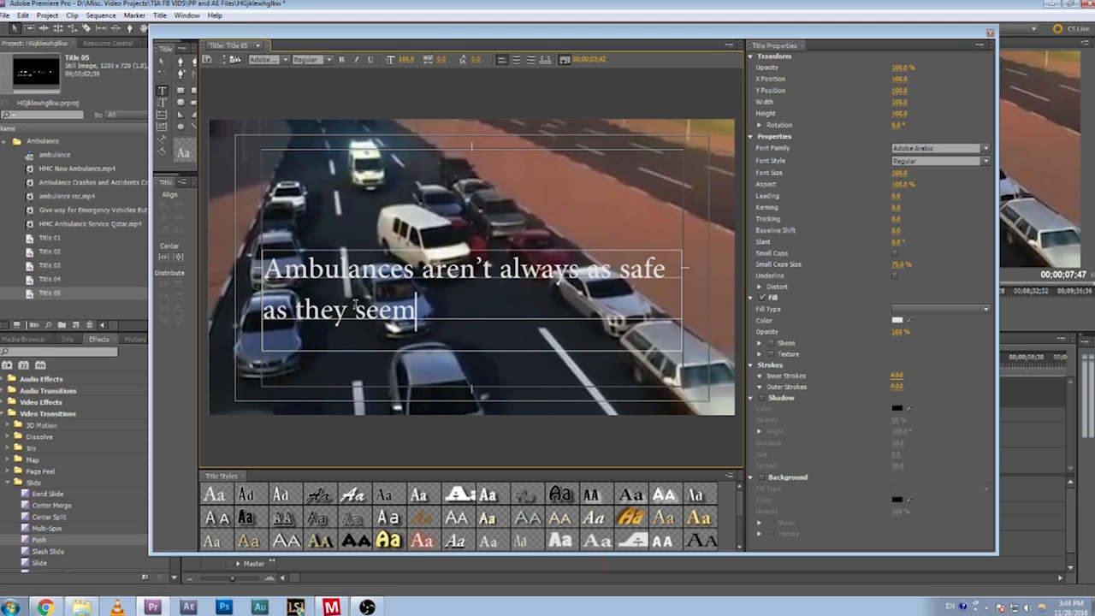
pyautogui.moveTo(452, 309); pyautogui.dragTo(200, 275)
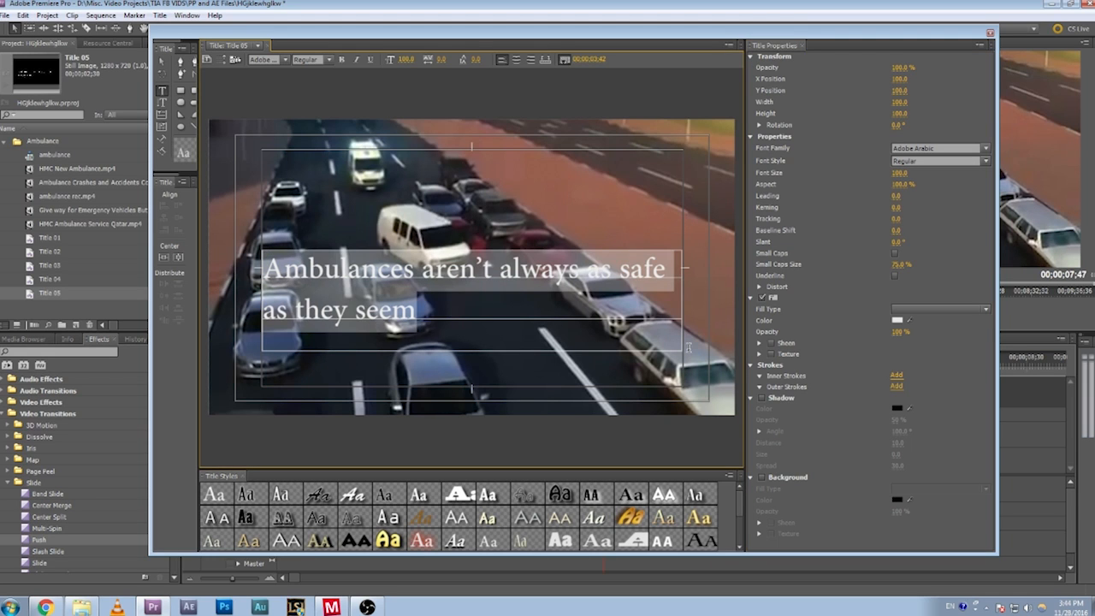
pyautogui.click(915, 148)
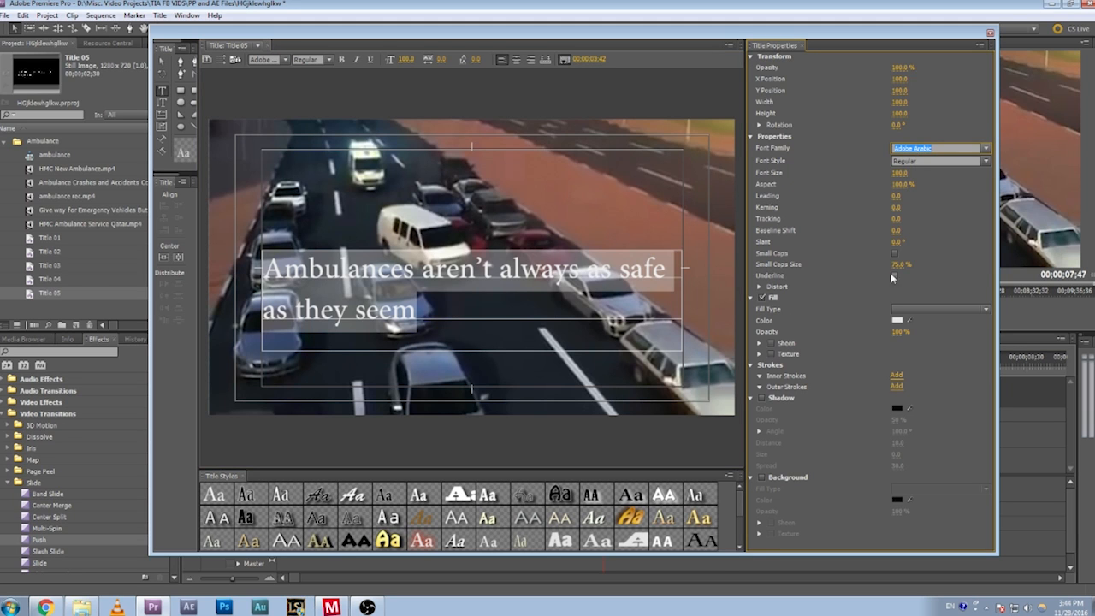
pyautogui.write('PTSans')
pyautogui.press('Return')
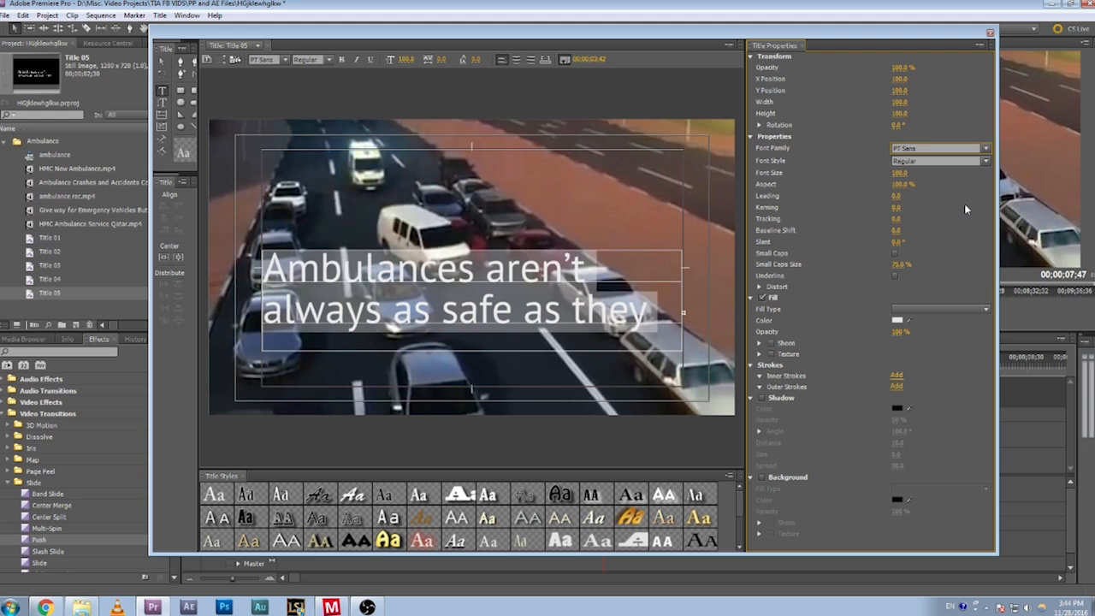
# - Make the title text bold and set its font size to 80
pyautogui.click(341, 59)
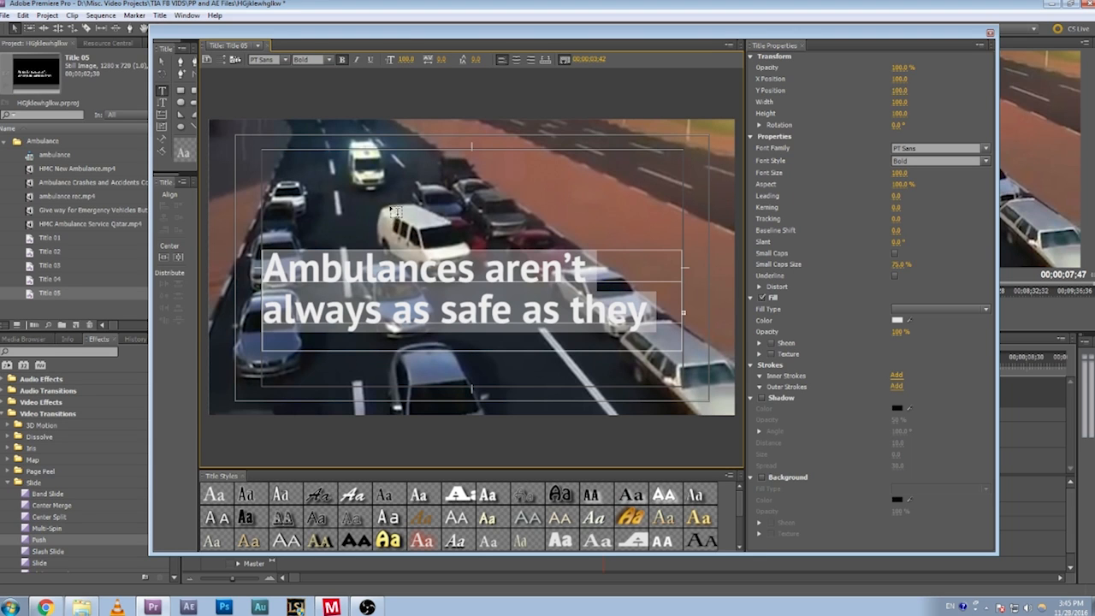
pyautogui.click(406, 59)
pyautogui.write('80')
pyautogui.press('Return')
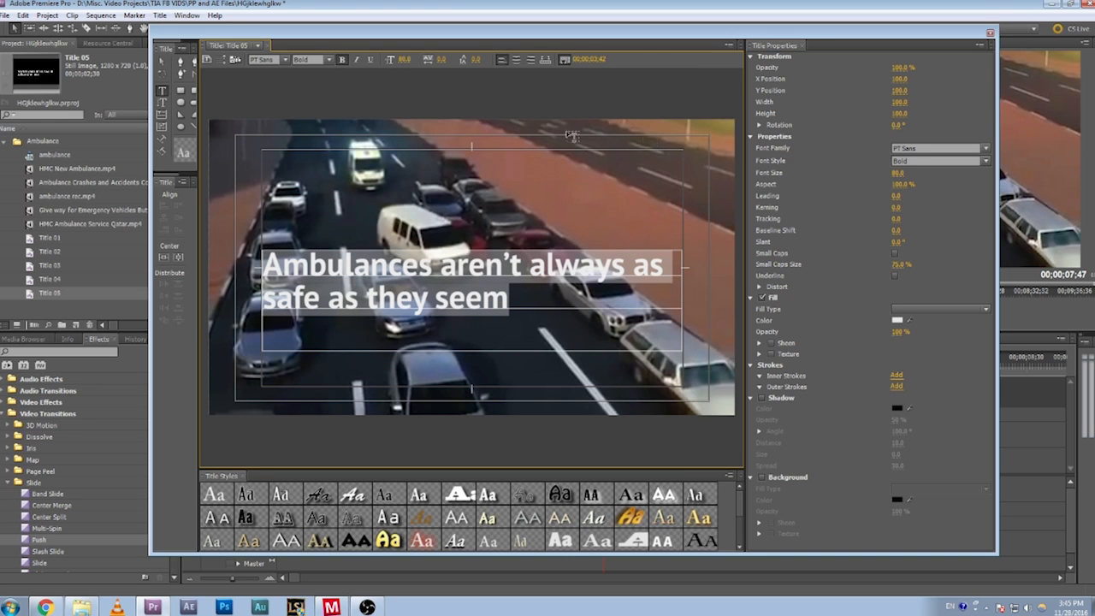
pyautogui.moveTo(597, 38); pyautogui.dragTo(596, 39)
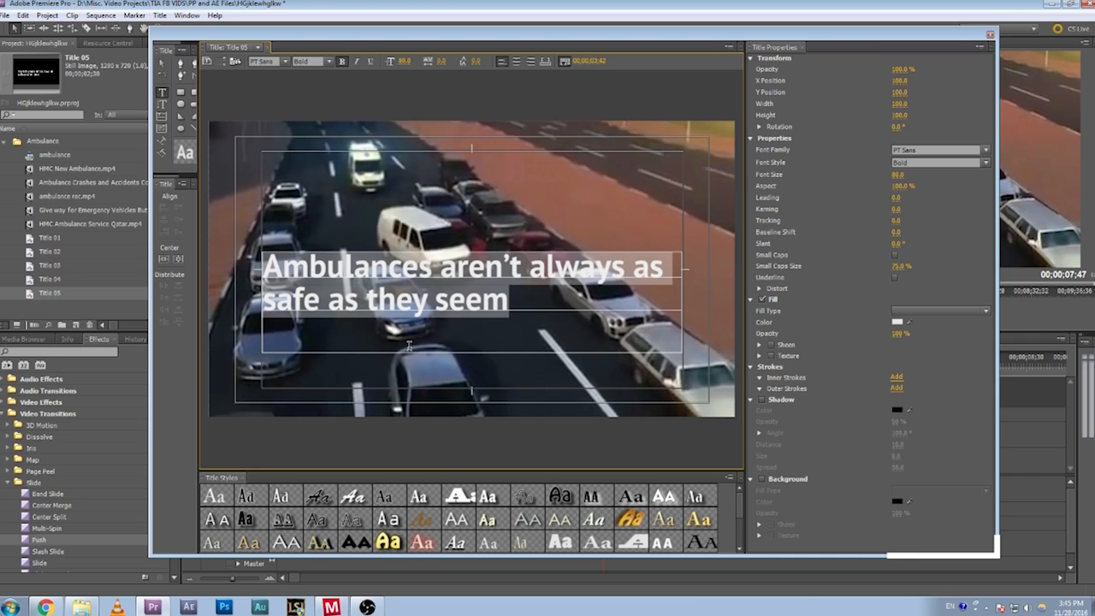
pyautogui.click(250, 284)
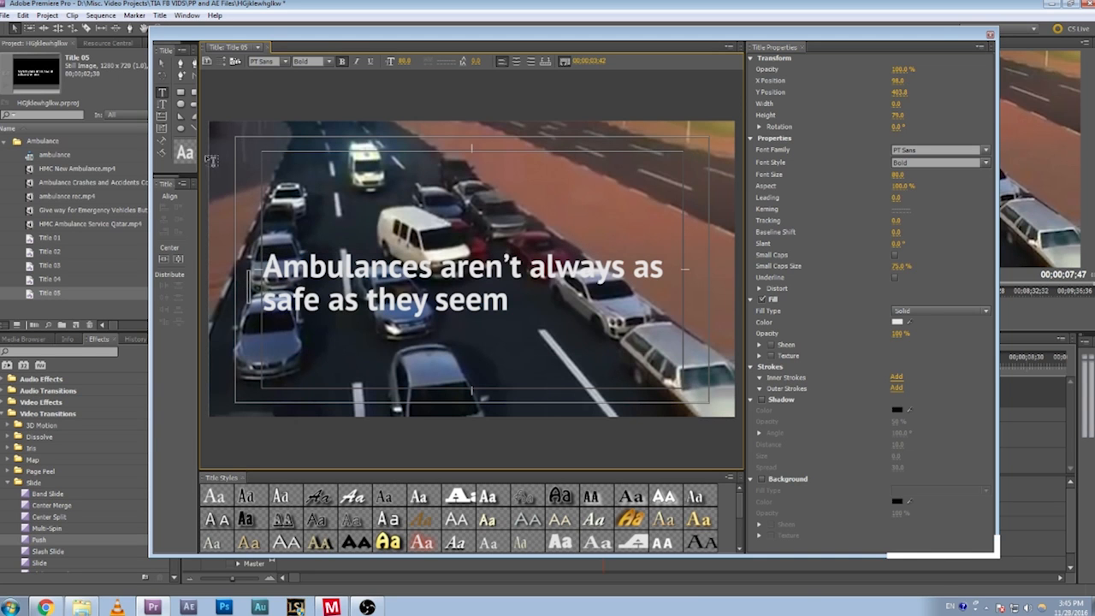
pyautogui.click(251, 291)
pyautogui.click(271, 320)
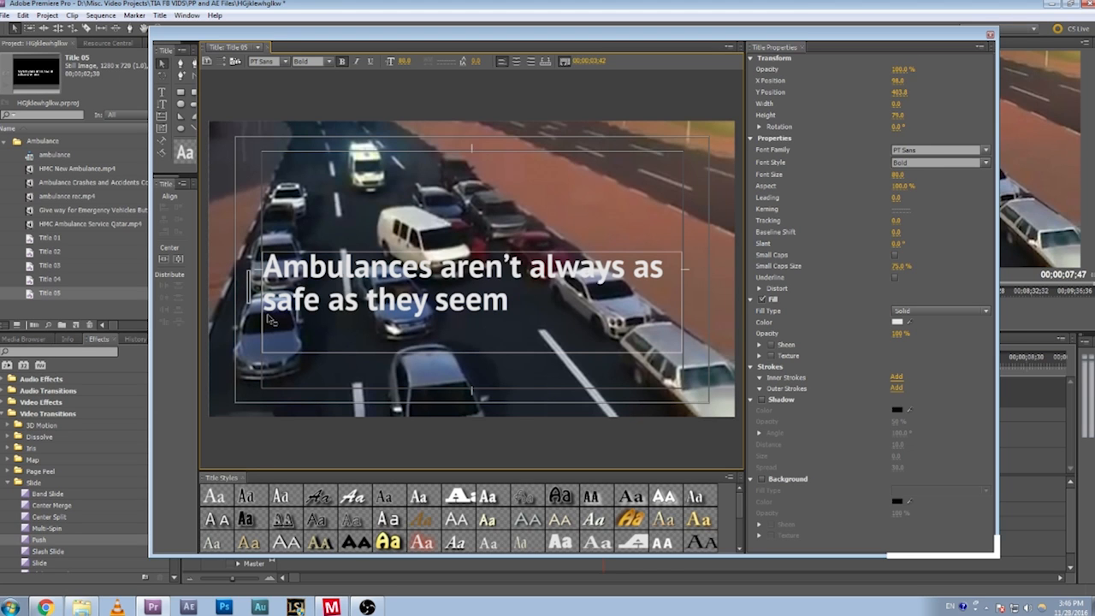
pyautogui.doubleClick(267, 316)
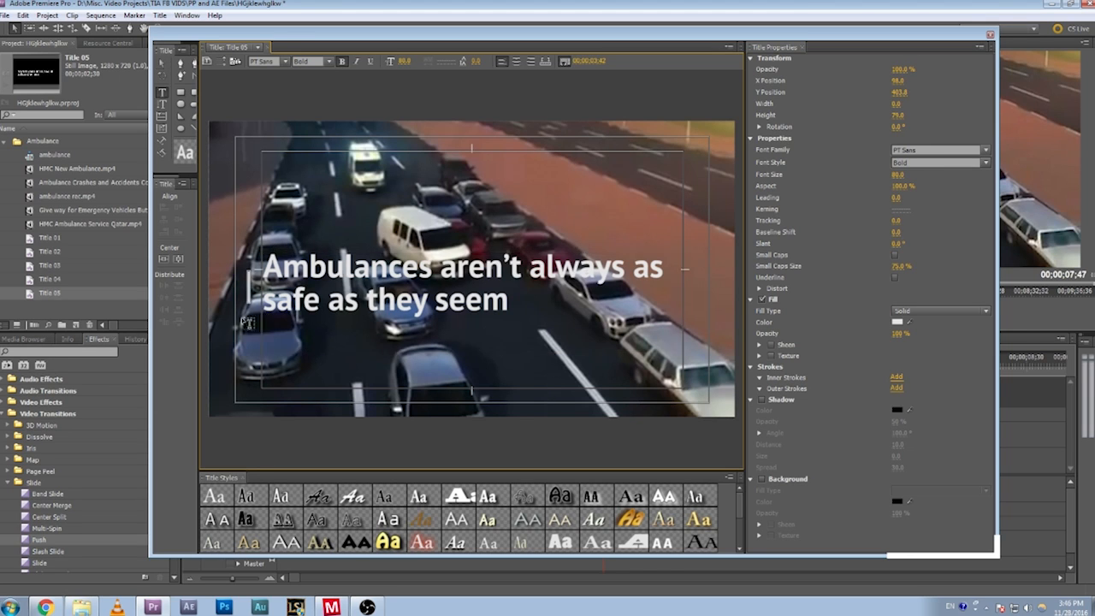
# - Insert a line break after "always" so the second line of the title reads "as safe as they seem"
pyautogui.click(638, 269)
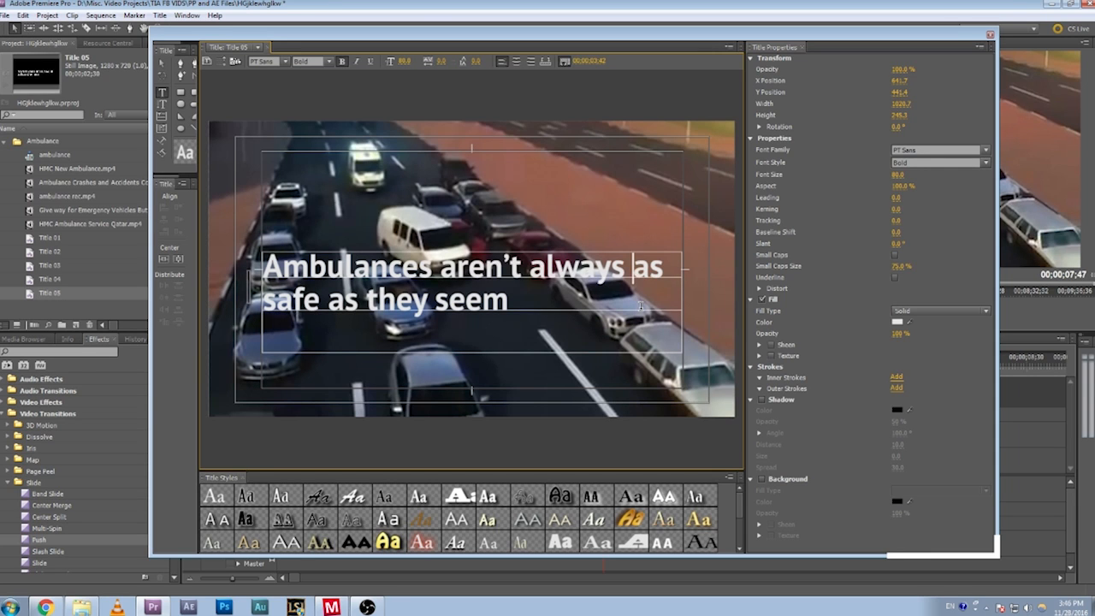
pyautogui.press('Return')
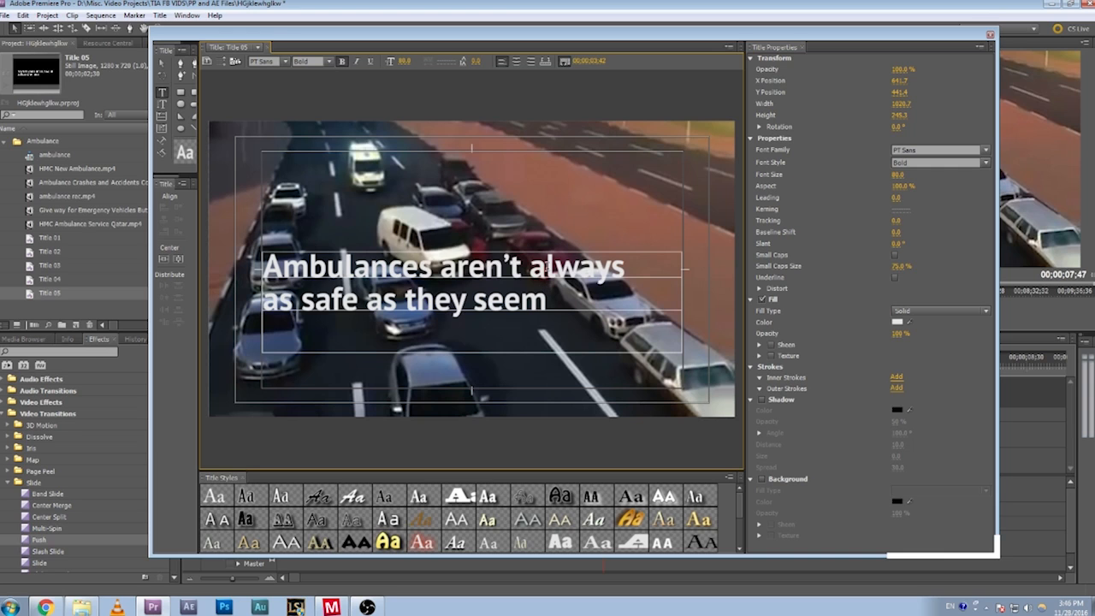
pyautogui.press('BackSpace')
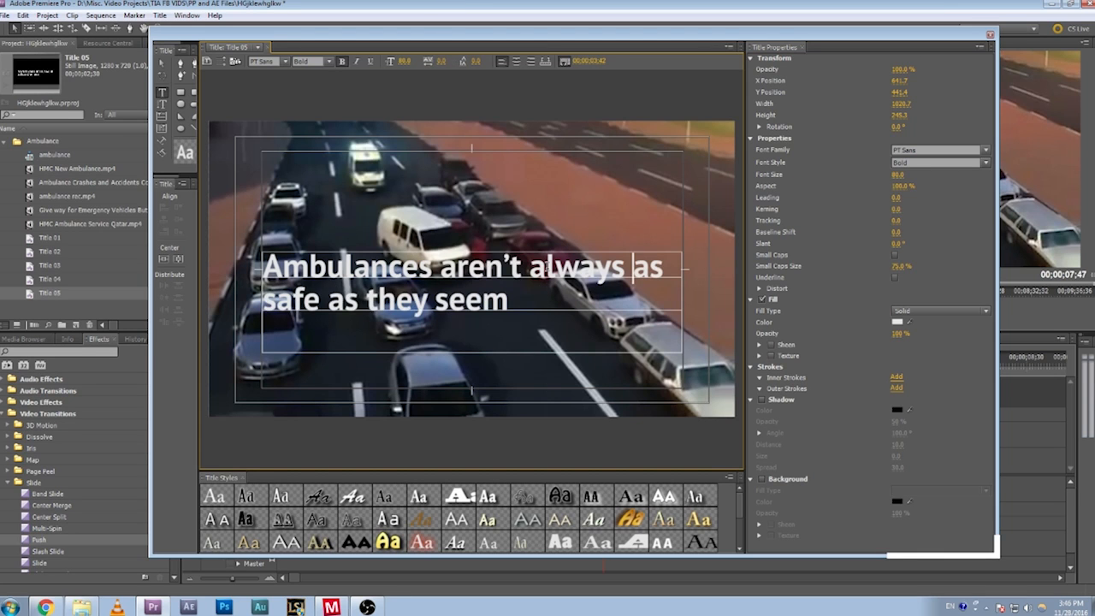
pyautogui.press('Return')
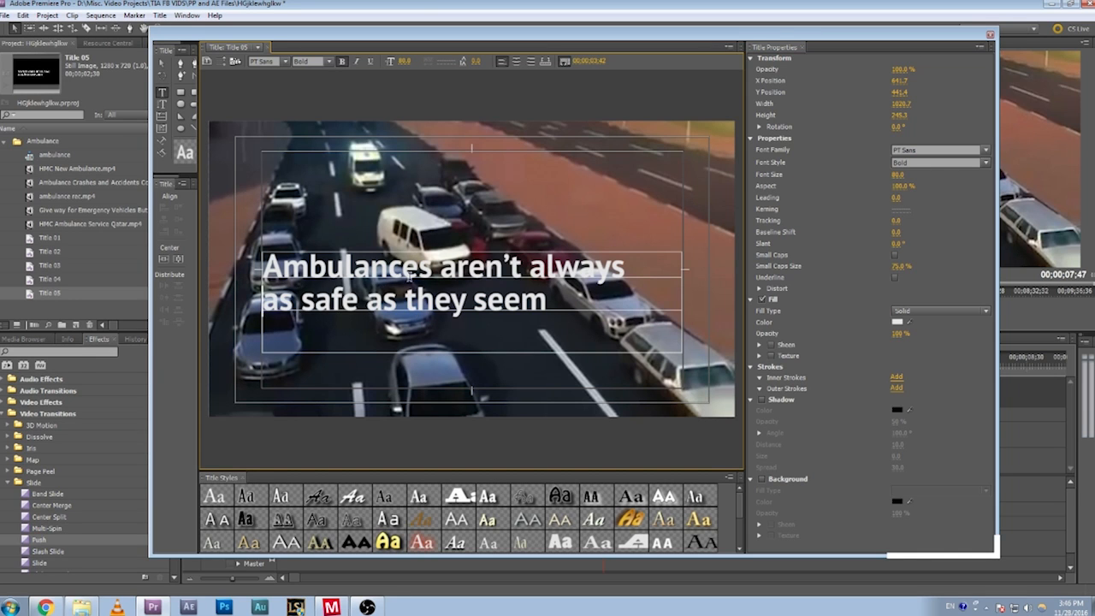
pyautogui.press('BackSpace')
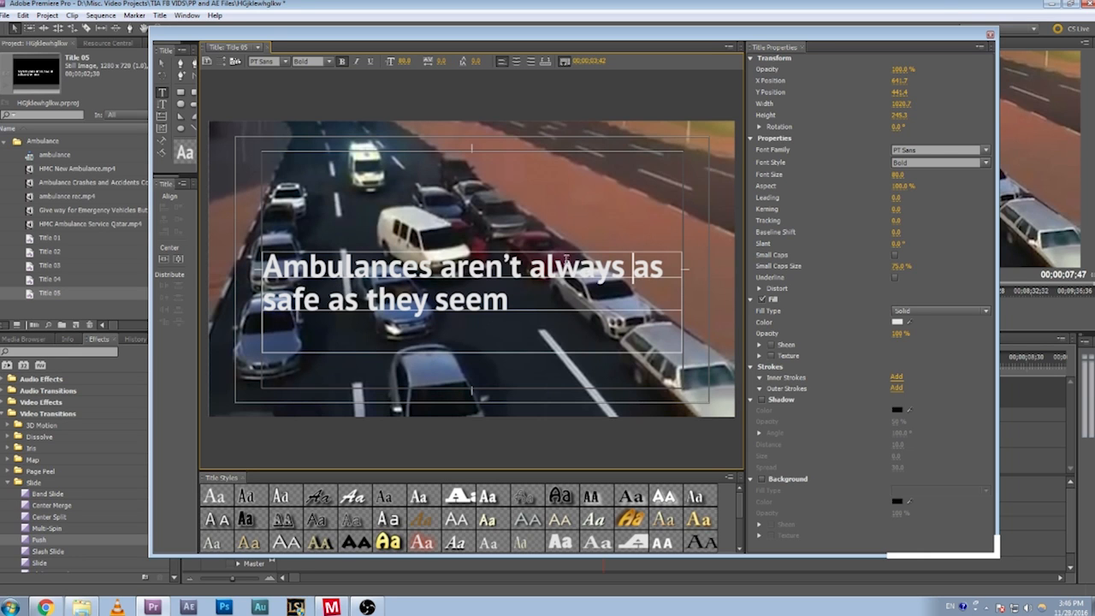
pyautogui.press('Return')
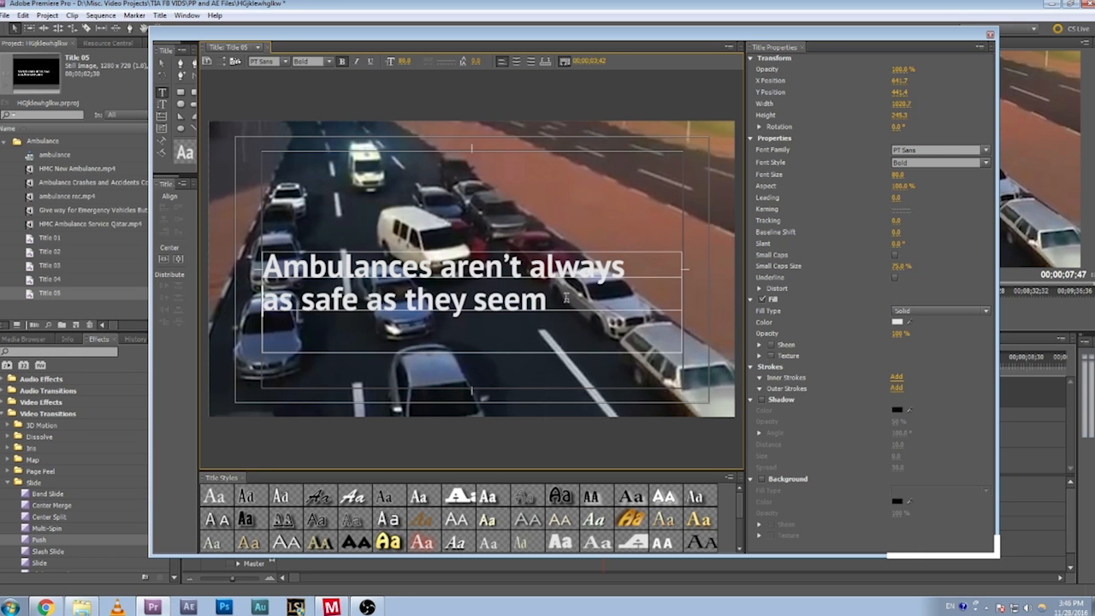
# - Redo the line break after "always" and draw a rectangle about 938 × 186 over both lines of title text
pyautogui.press('BackSpace')
pyautogui.press('Return')
pyautogui.click(180, 93)
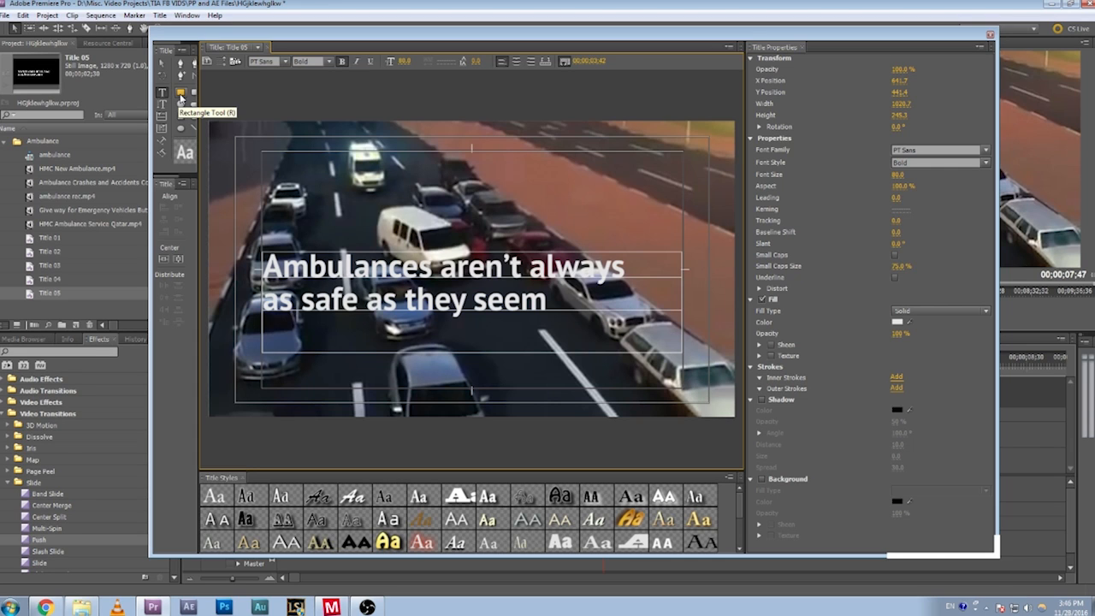
pyautogui.click(181, 96)
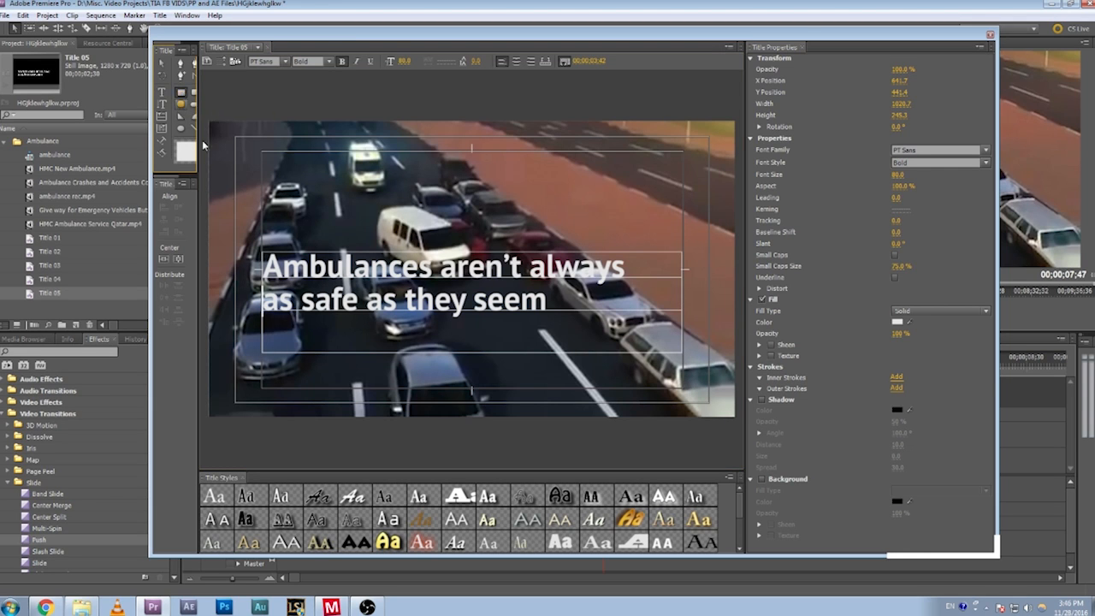
pyautogui.moveTo(253, 241); pyautogui.dragTo(640, 319)
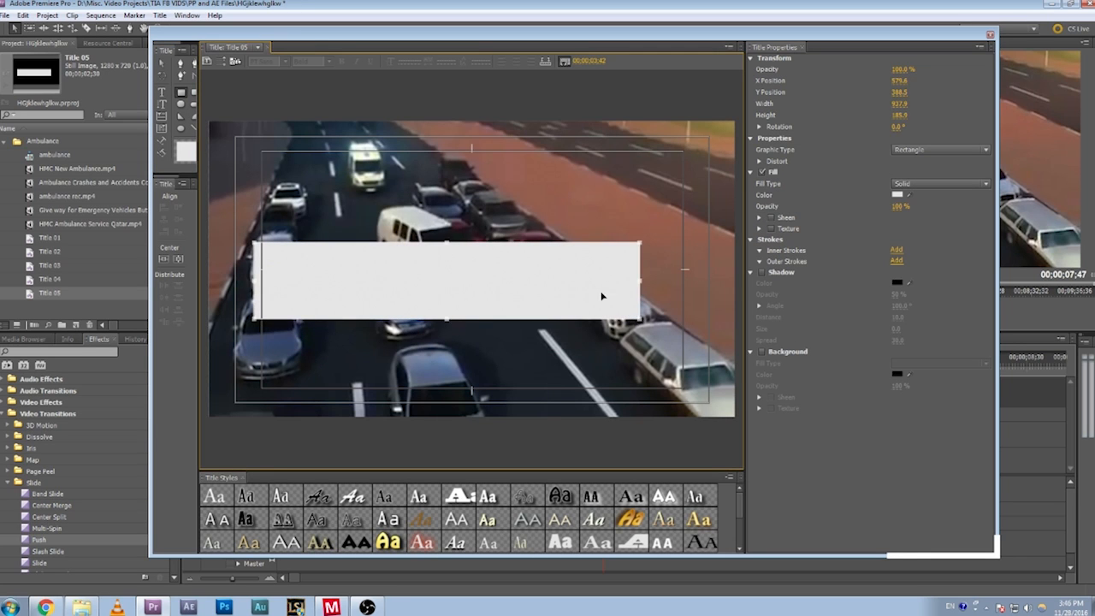
# - Set the rectangle's fill colour to yellow, hex fff700
pyautogui.click(897, 195)
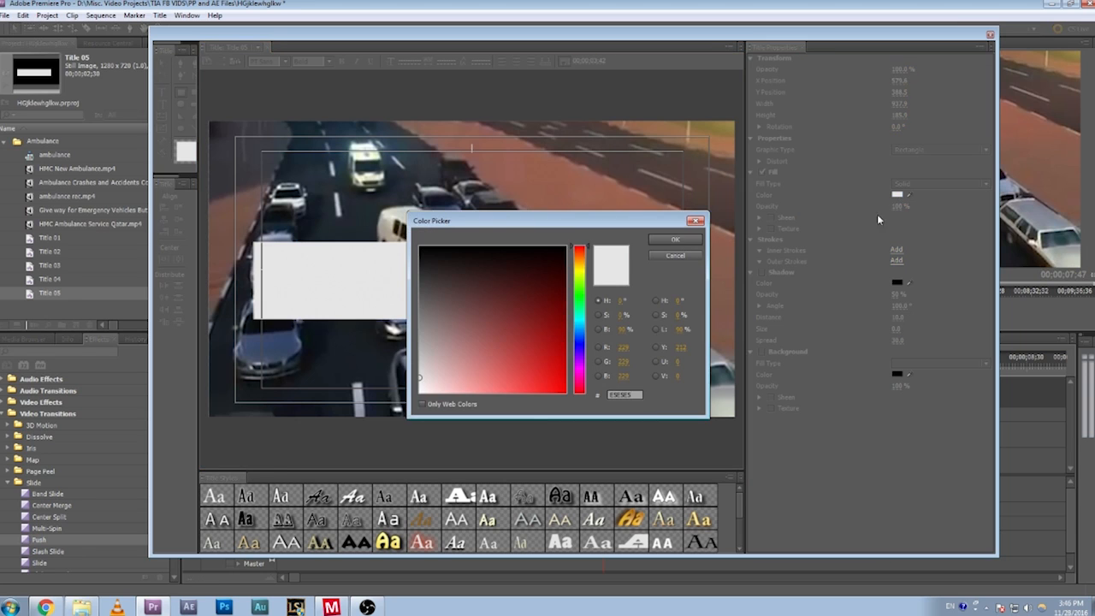
pyautogui.doubleClick(633, 394)
pyautogui.write('fff700')
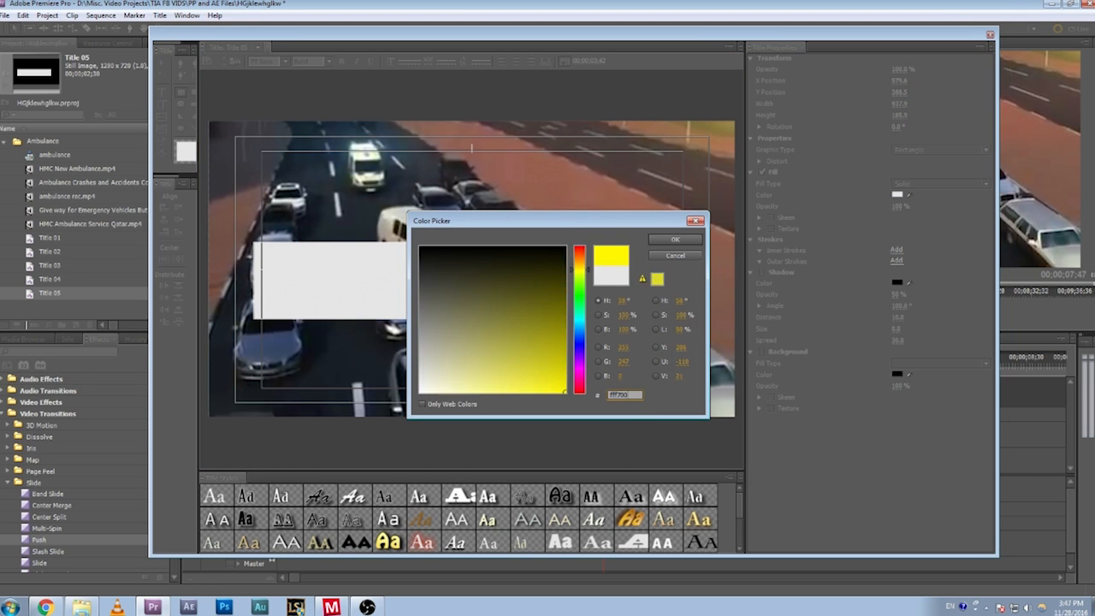
pyautogui.click(675, 240)
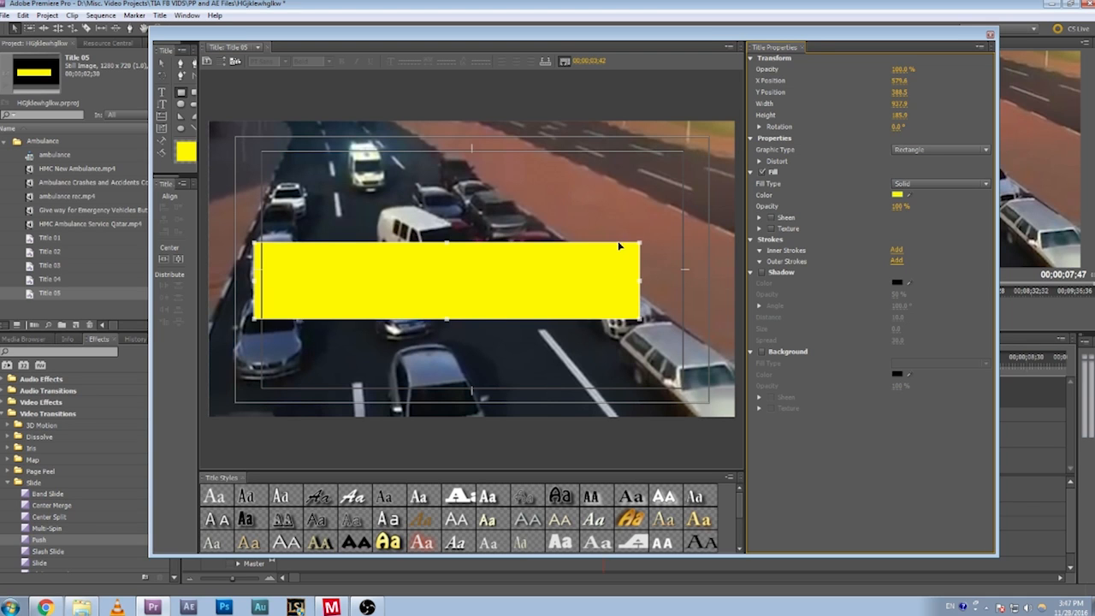
# - Send the yellow rectangle to the back behind the title text and shift it slightly down
pyautogui.rightClick(625, 286)
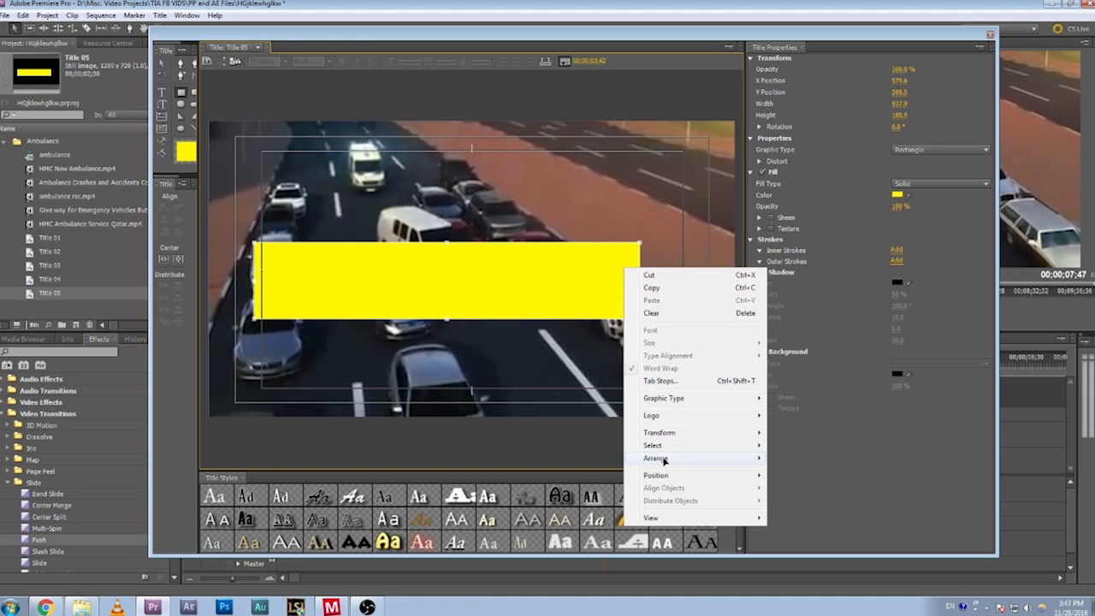
pyautogui.moveTo(664, 462)
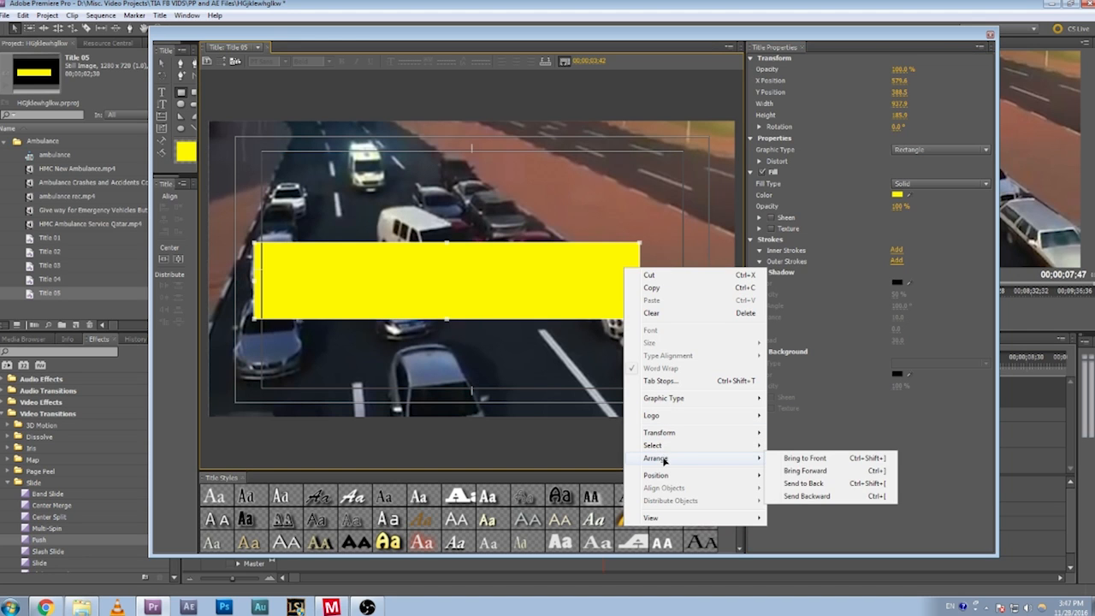
pyautogui.click(804, 483)
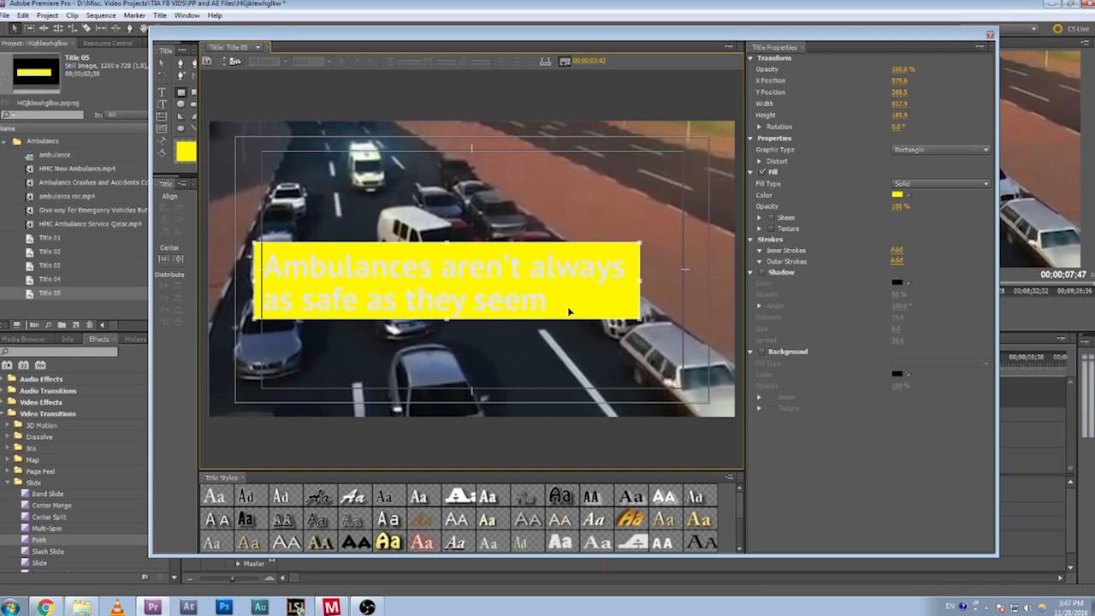
pyautogui.moveTo(569, 311); pyautogui.dragTo(569, 313)
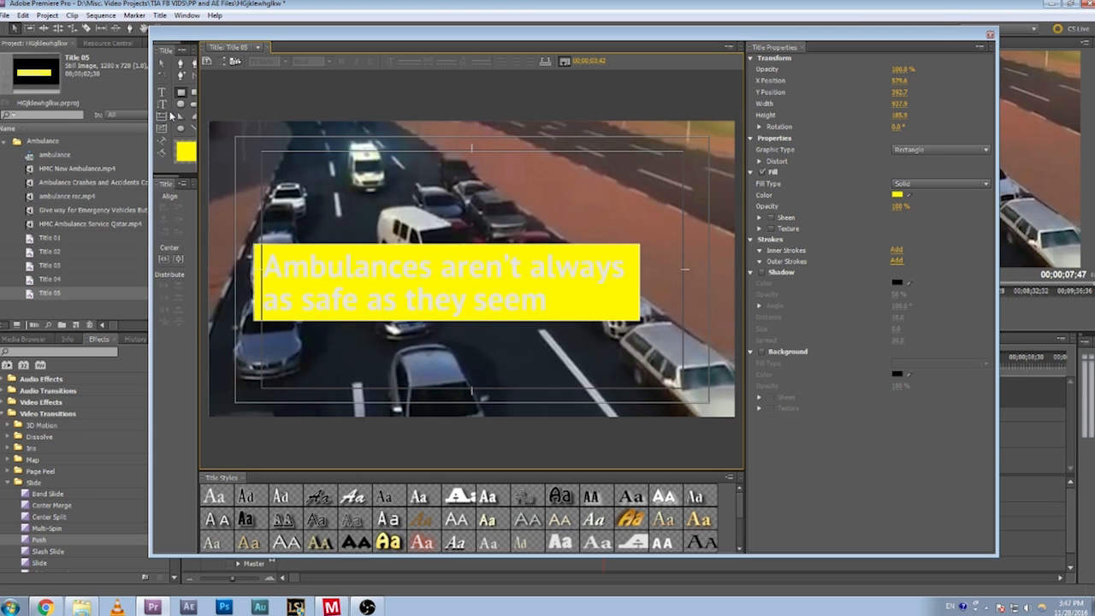
# - Select all of the title text and change its fill colour to black
pyautogui.click(162, 92)
pyautogui.click(372, 269)
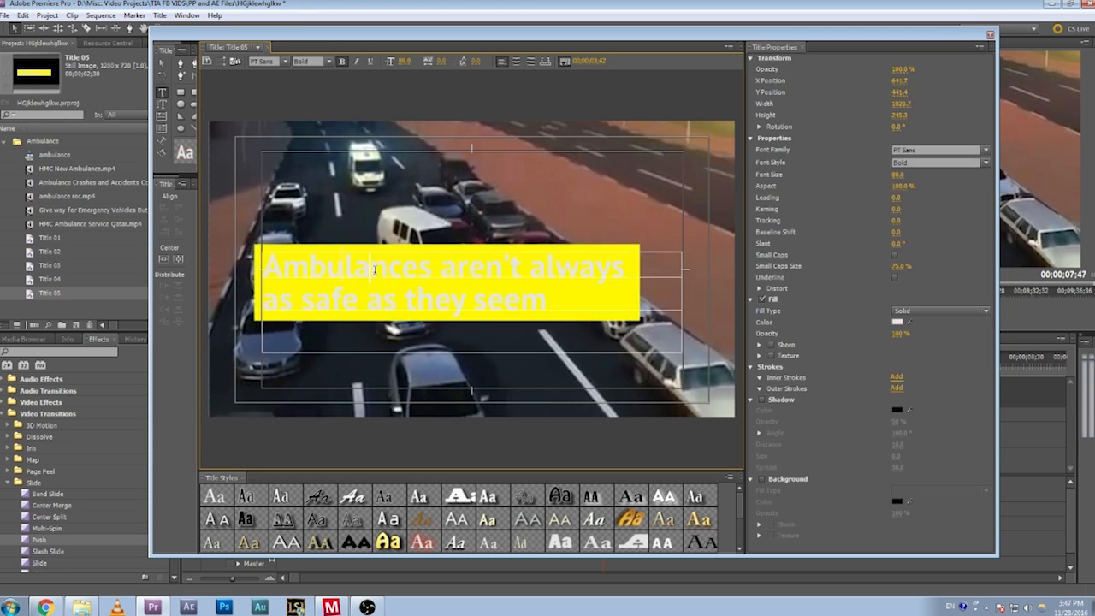
pyautogui.hotkey('ctrl', 'a')
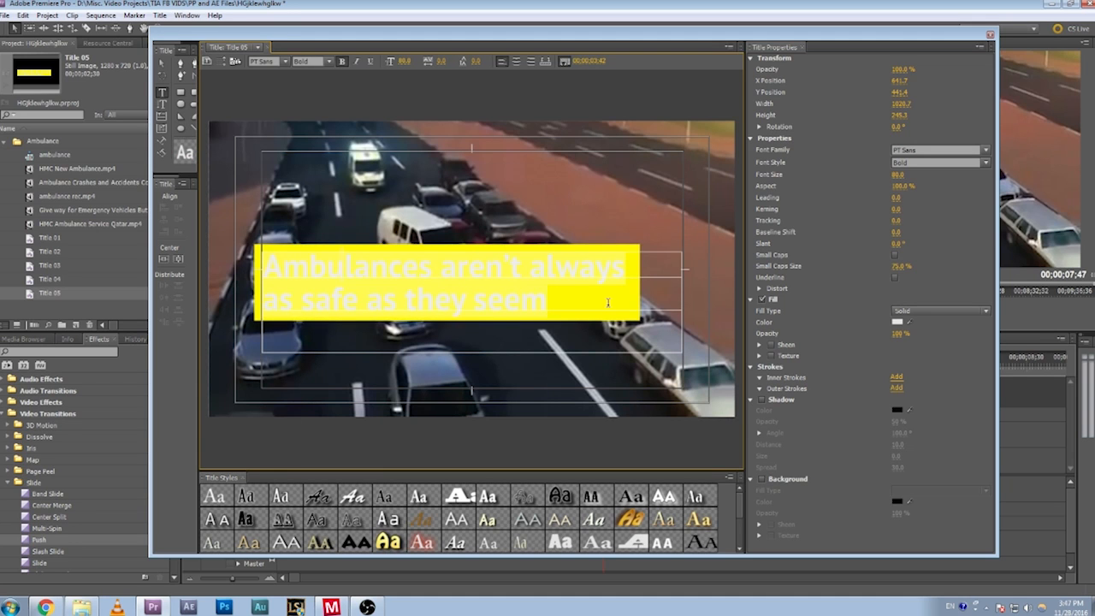
pyautogui.click(897, 323)
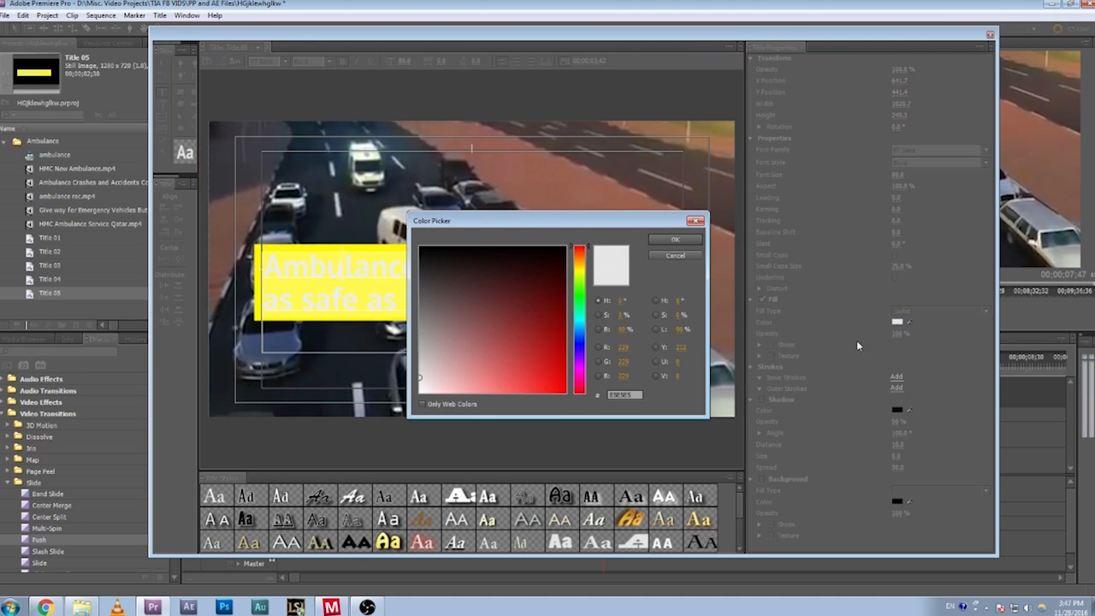
pyautogui.moveTo(540, 296); pyautogui.dragTo(567, 248)
pyautogui.click(676, 242)
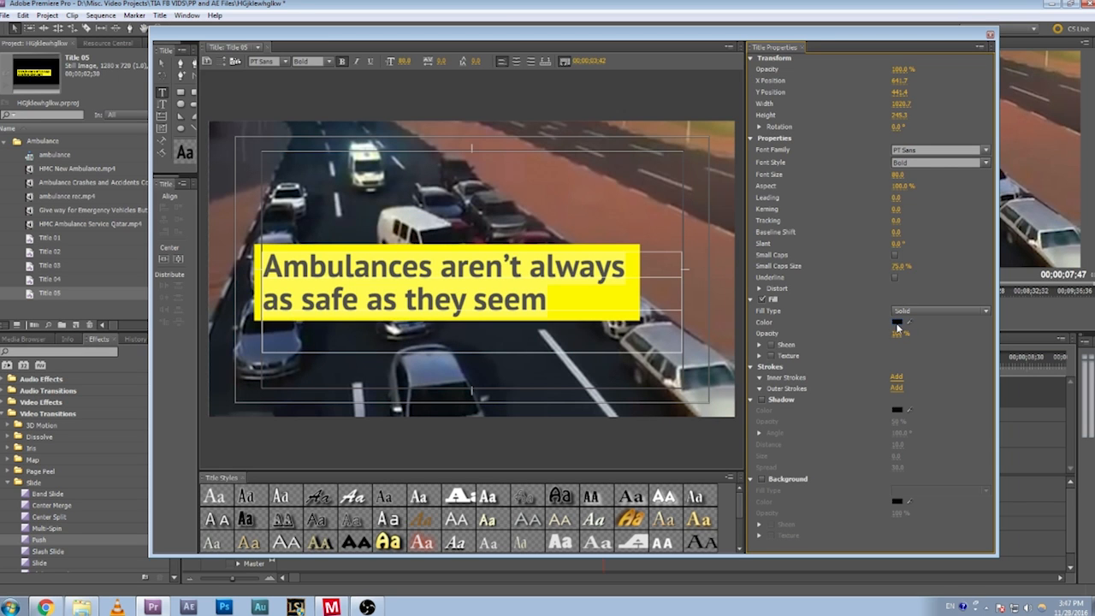
# - Try a dark red fill on the title text and set it back to black (000000)
pyautogui.click(898, 325)
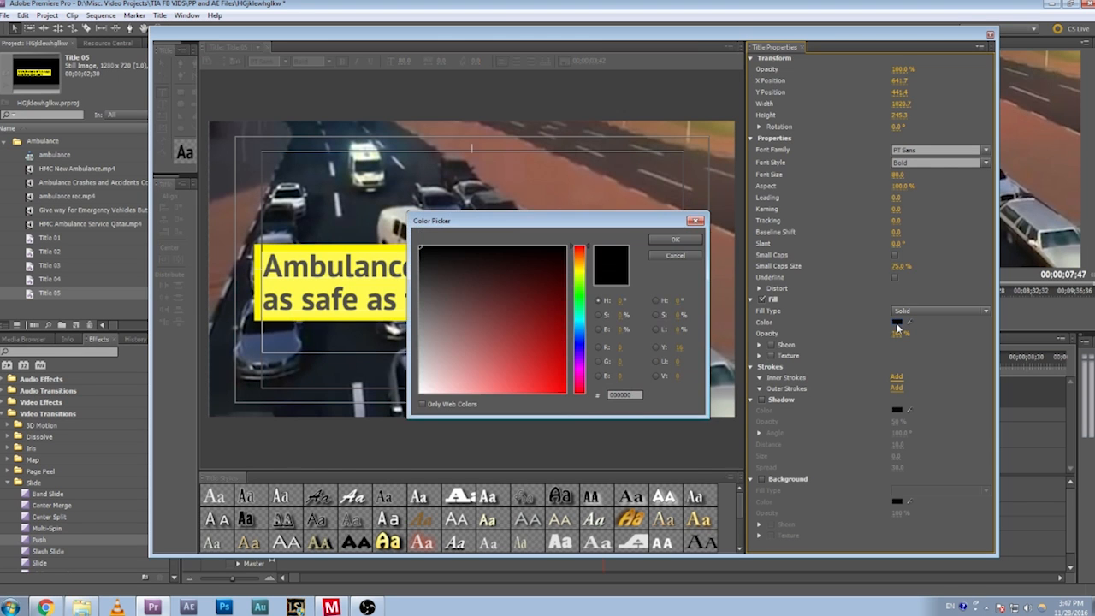
pyautogui.click(551, 337)
pyautogui.click(672, 241)
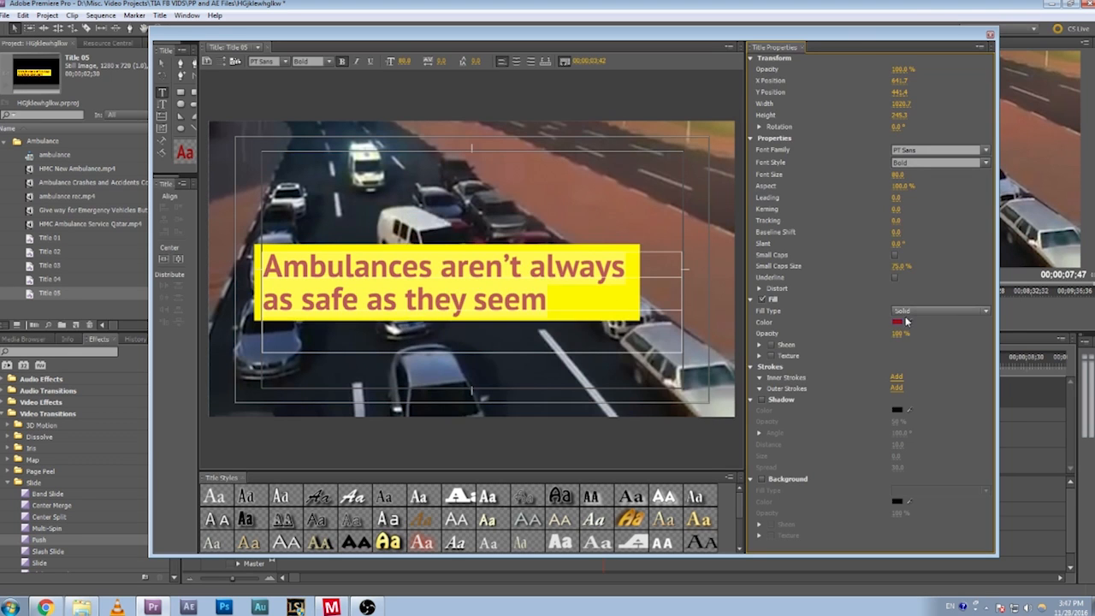
pyautogui.click(898, 325)
pyautogui.click(548, 250)
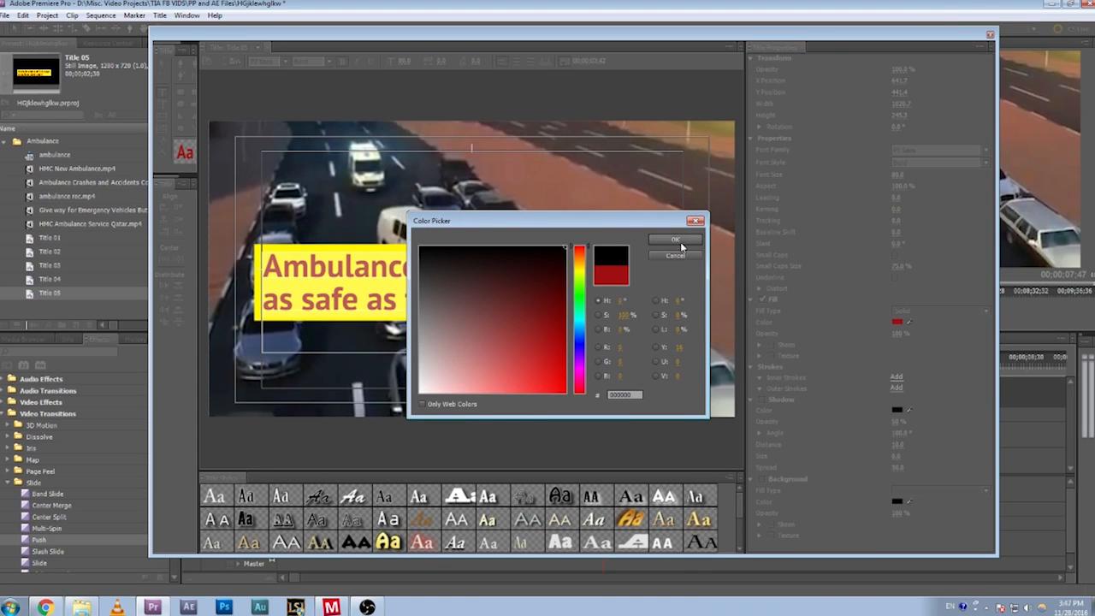
pyautogui.click(684, 240)
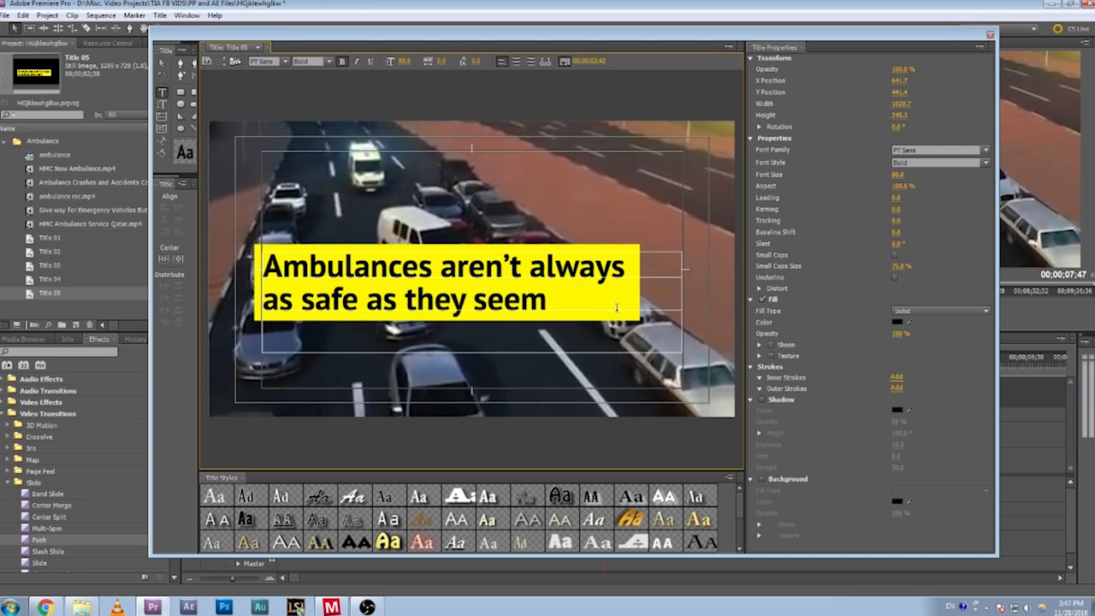
# - Select the yellow rectangle and shrink it to about 925 × 182 around the title text
pyautogui.click(162, 63)
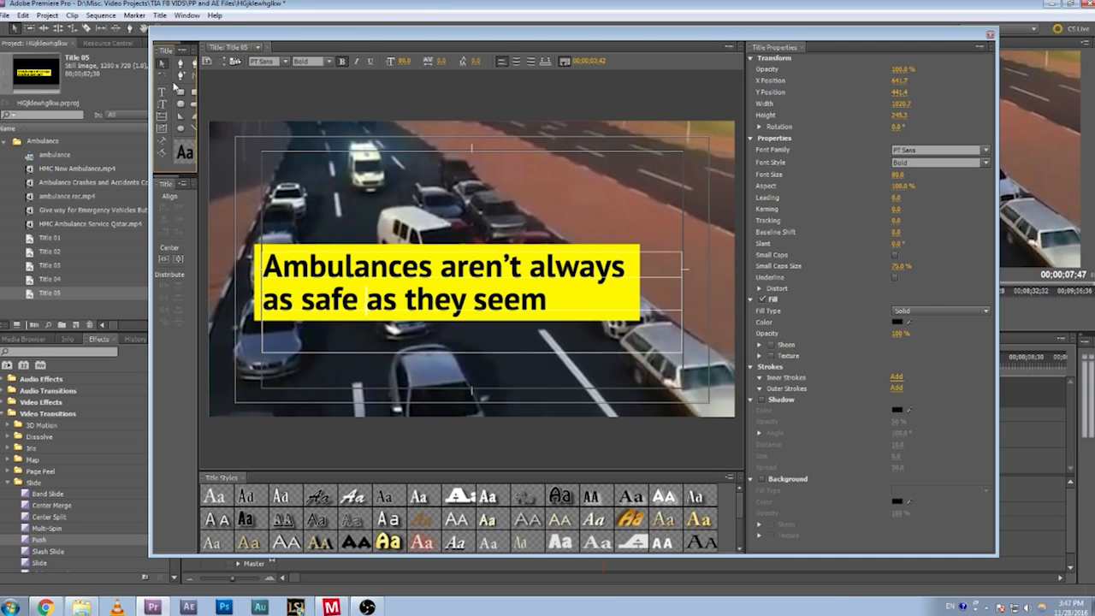
pyautogui.click(571, 319)
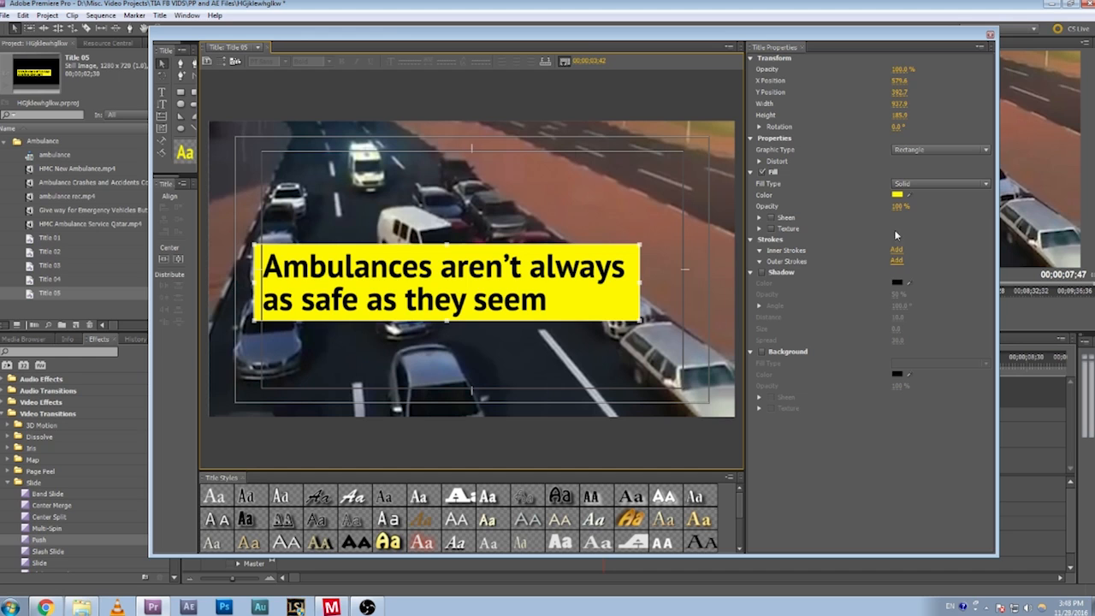
pyautogui.moveTo(640, 282); pyautogui.dragTo(636, 280)
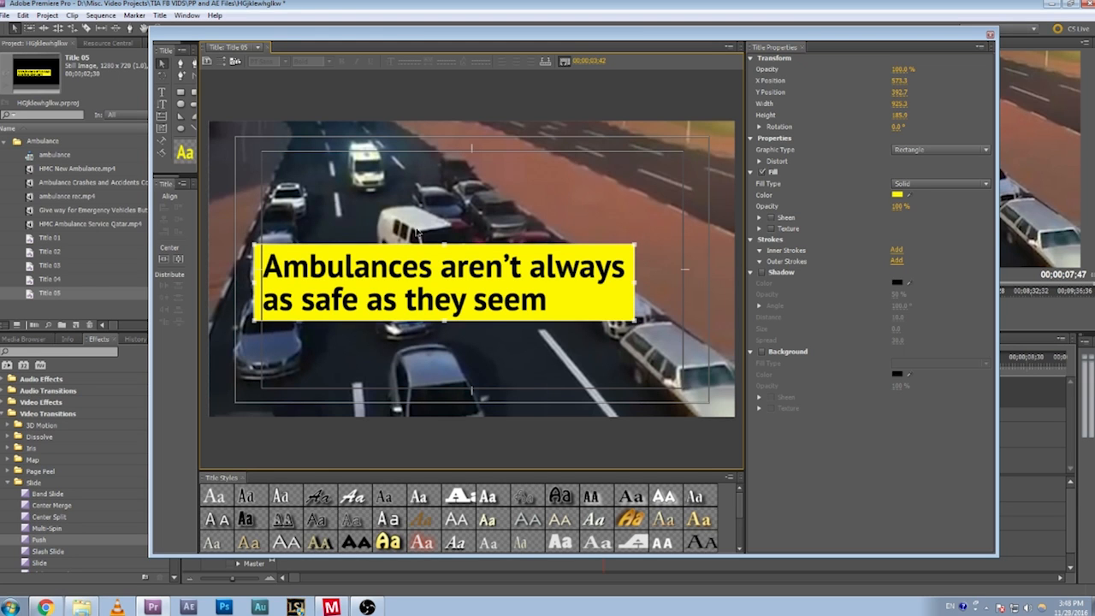
pyautogui.moveTo(445, 246); pyautogui.dragTo(445, 249)
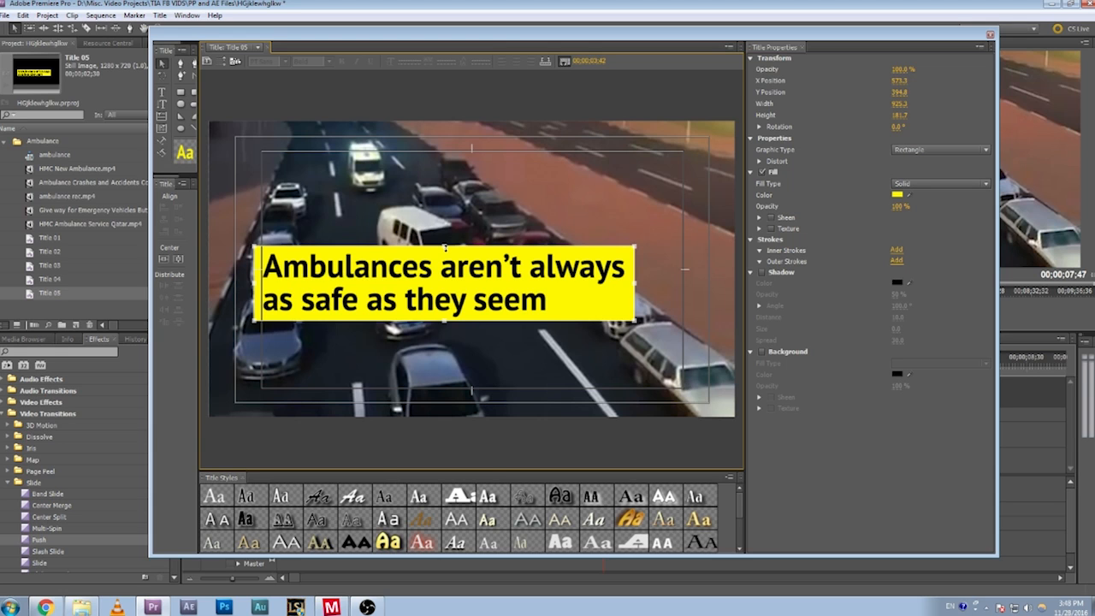
# - Nudge the yellow rectangle to about X 578, Y 394 and trim it to about 917 × 173 so it frames the text evenly
pyautogui.press('Up')
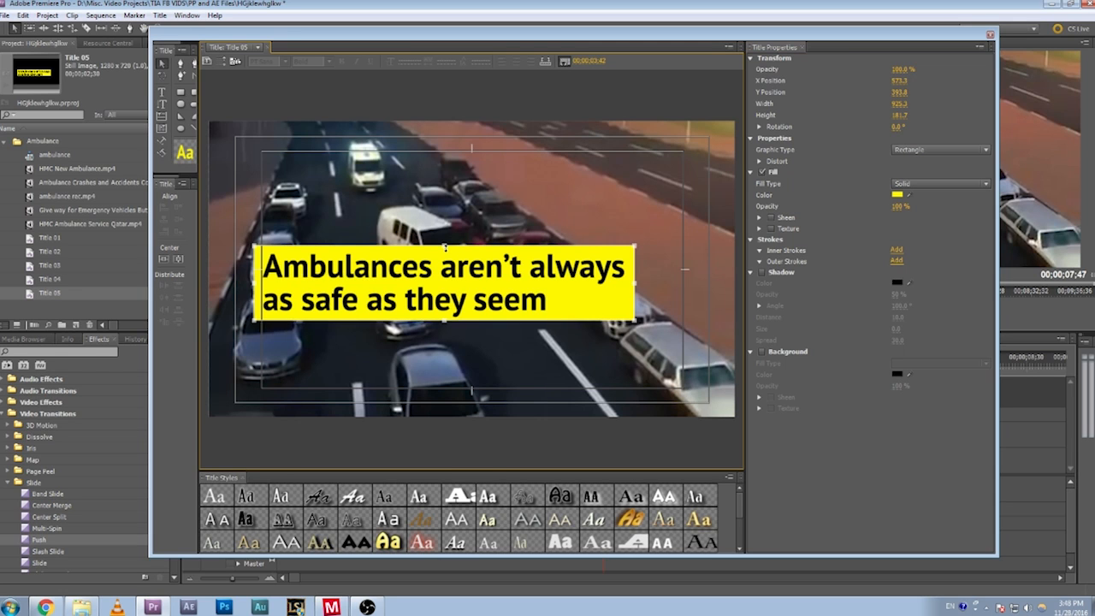
pyautogui.press('Right')
pyautogui.press('Left')
pyautogui.press('Left')
pyautogui.press('Down')
pyautogui.press('Down')
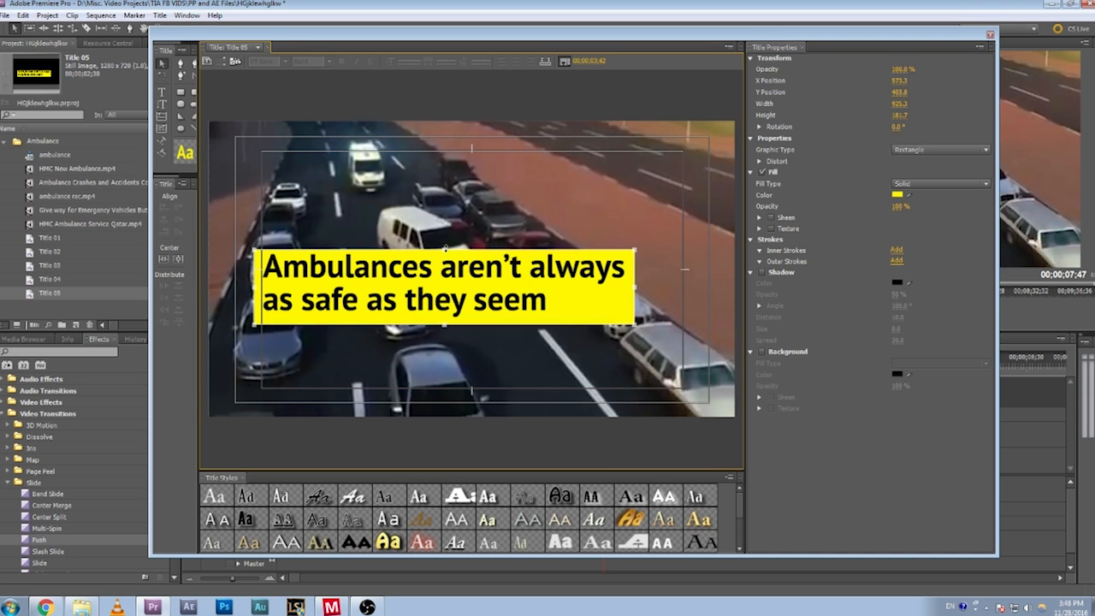
pyautogui.press('Down')
pyautogui.press('Up')
pyautogui.press('Up')
pyautogui.press('Up')
pyautogui.press('Up')
pyautogui.press('Up')
pyautogui.press('Up')
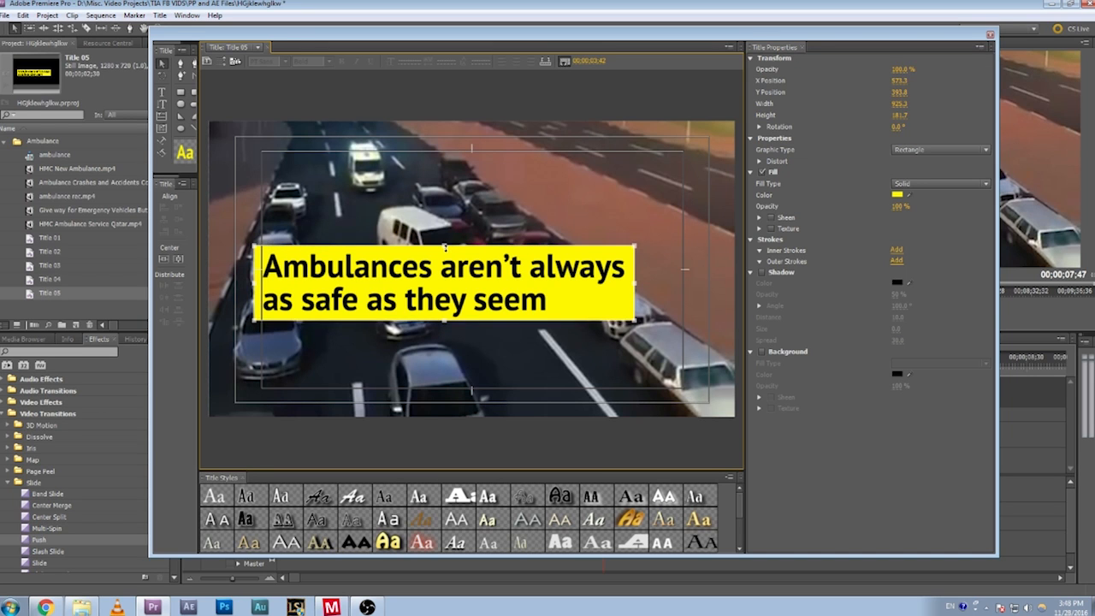
pyautogui.press('Right')
pyautogui.press('Right')
pyautogui.press('Right')
pyautogui.press('Right')
pyautogui.press('Right')
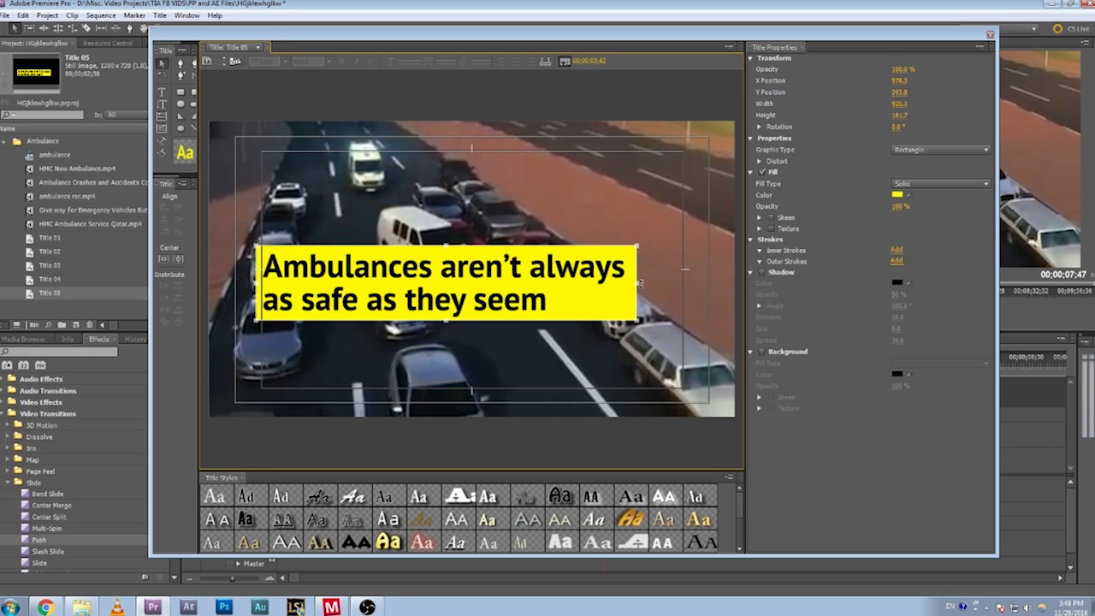
pyautogui.moveTo(639, 285); pyautogui.dragTo(636, 283)
pyautogui.moveTo(445, 247); pyautogui.dragTo(444, 249)
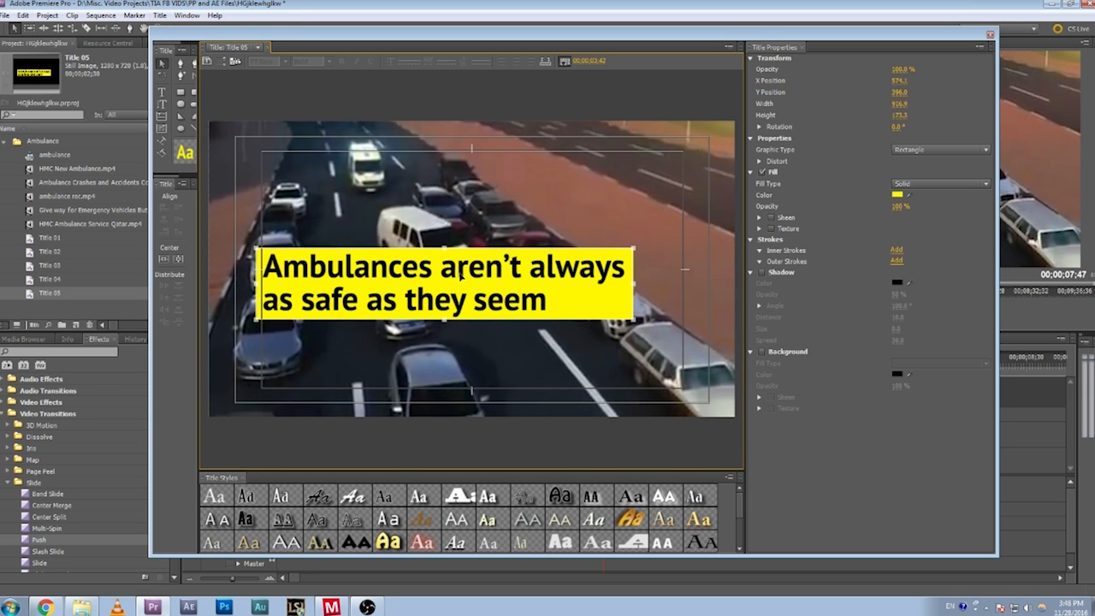
# - Select the title text together with the rectangle and move both to the lower-left corner of the outer safe margin
pyautogui.click(461, 272)
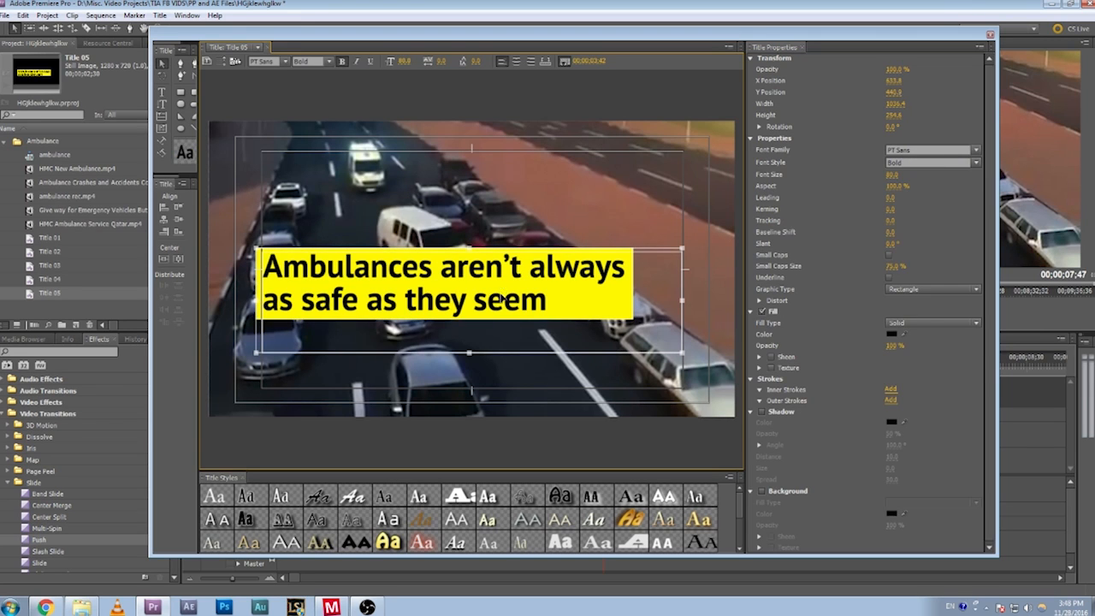
pyautogui.moveTo(501, 298); pyautogui.dragTo(484, 370)
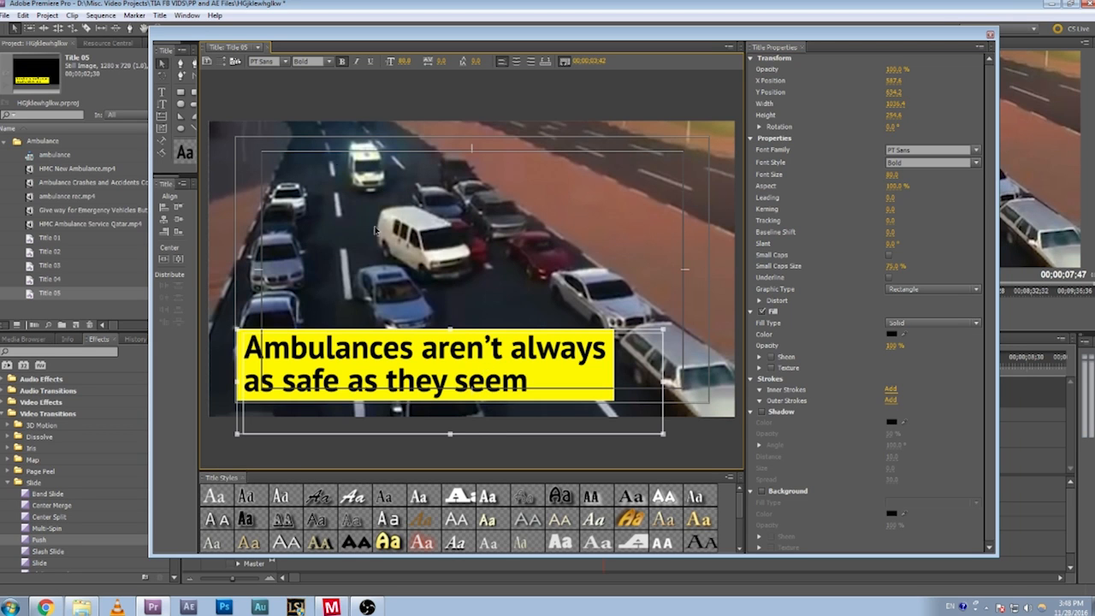
# - Select only the yellow rectangle and set its fill opacity to 90%
pyautogui.click(560, 384)
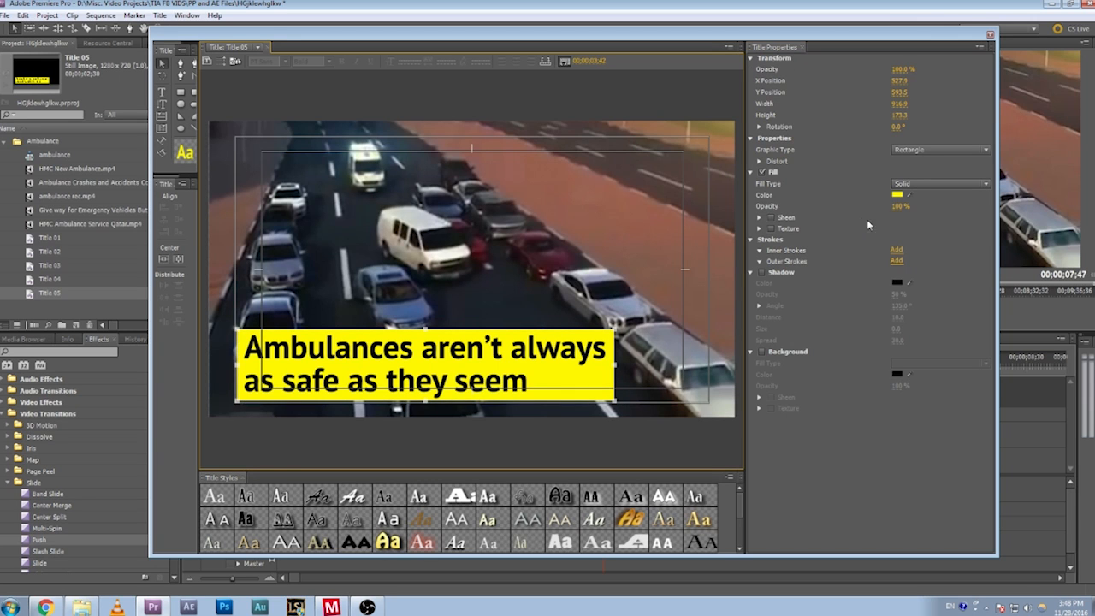
pyautogui.click(898, 207)
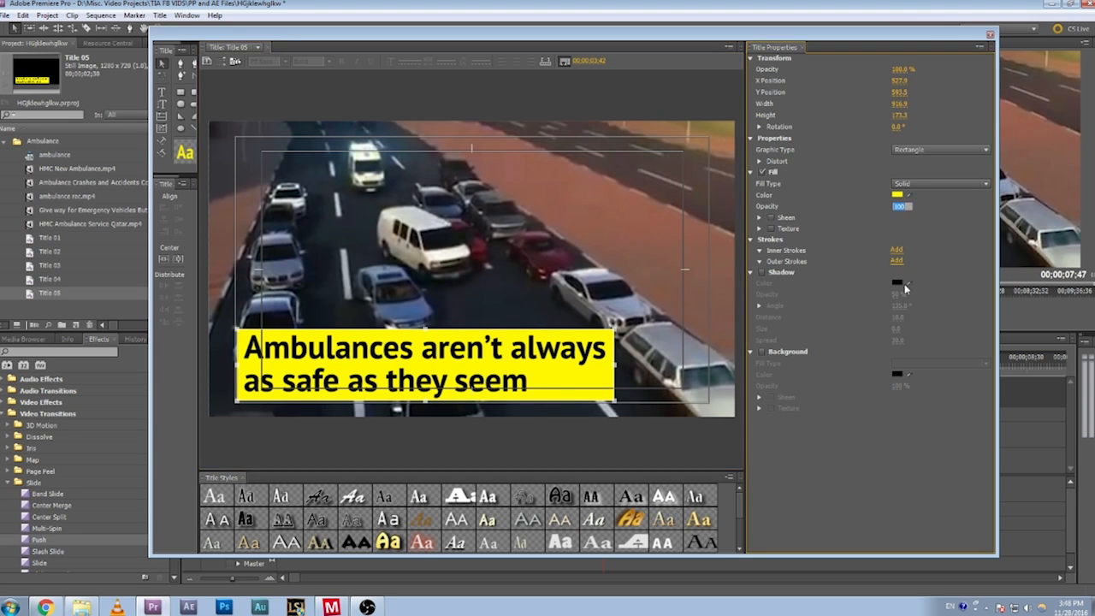
pyautogui.write('90')
pyautogui.press('Return')
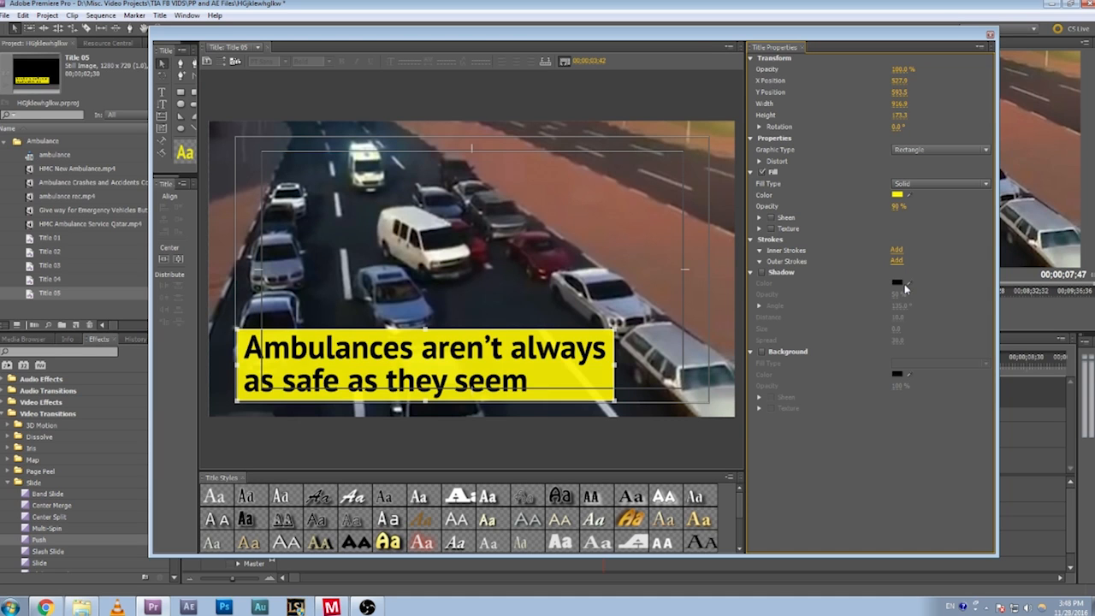
# - Lower the yellow rectangle's fill opacity to 50%
pyautogui.moveTo(599, 398); pyautogui.dragTo(611, 419)
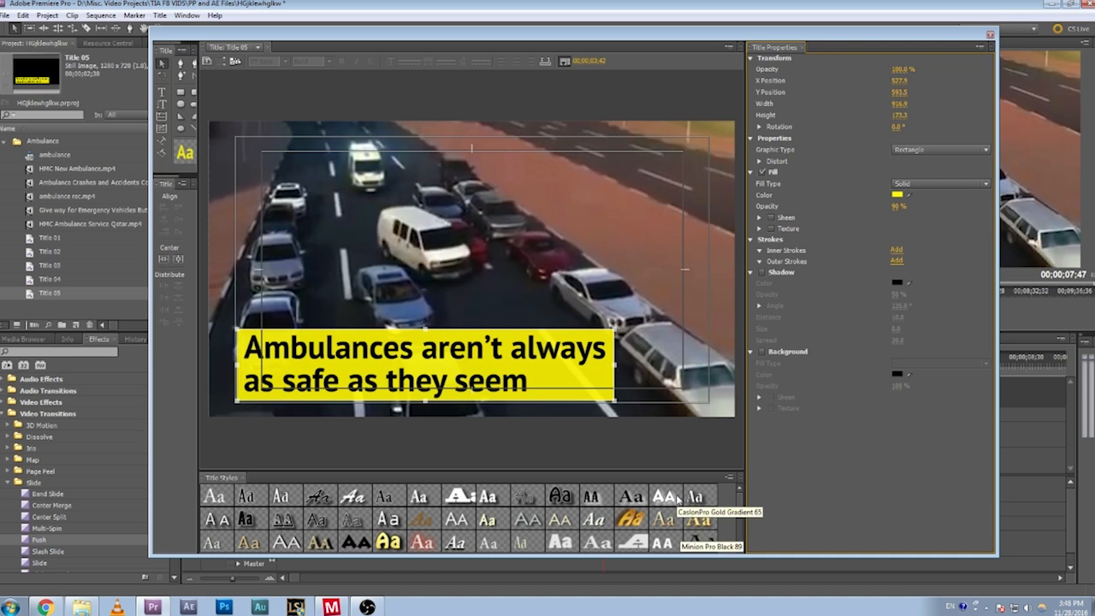
pyautogui.click(900, 207)
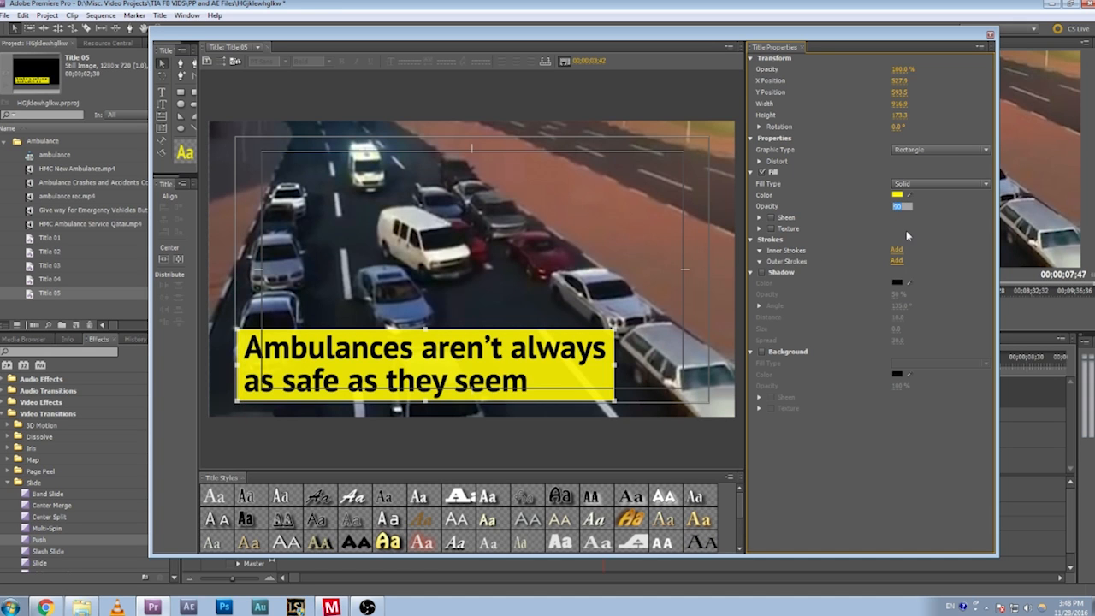
pyautogui.write('50')
pyautogui.press('Return')
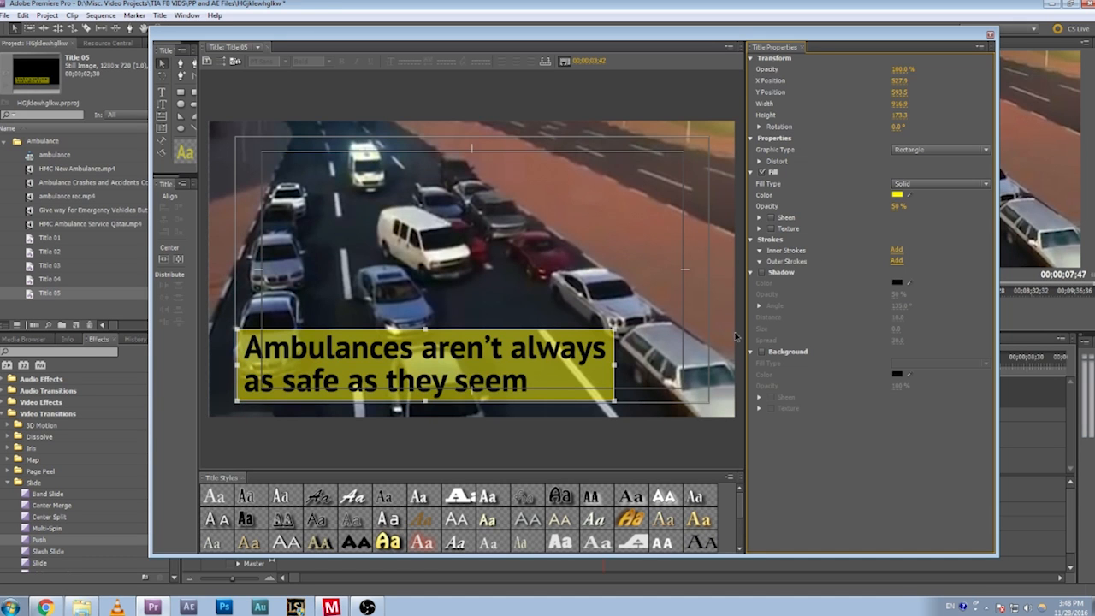
# - Compare fill opacities of 90% and 85% on the yellow rectangle and settle on 90%
pyautogui.moveTo(493, 397); pyautogui.dragTo(506, 417)
pyautogui.write('90')
pyautogui.press('Return')
pyautogui.click(896, 206)
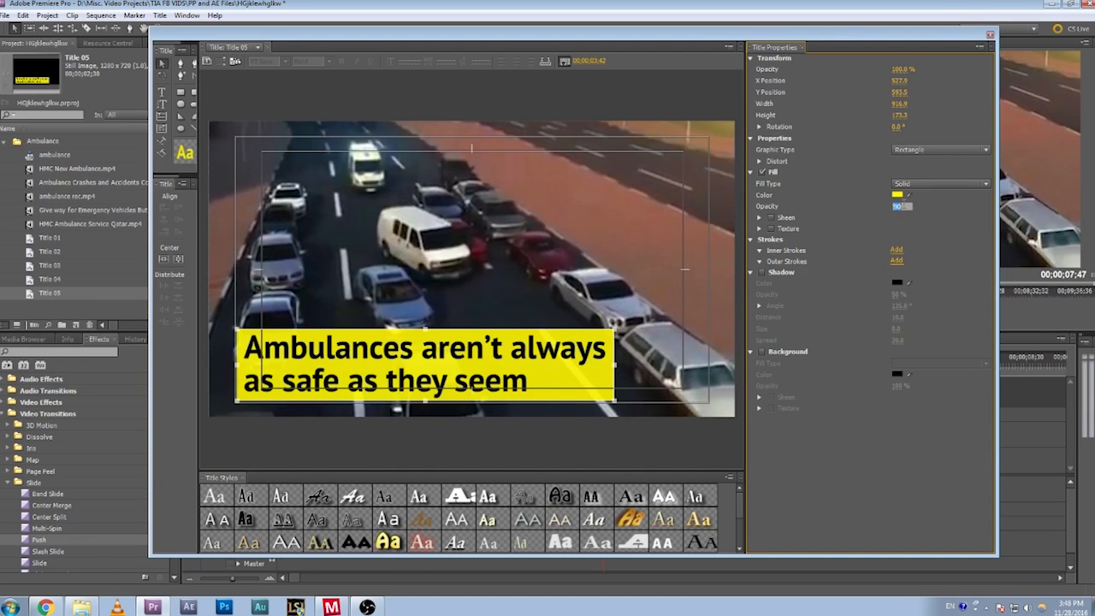
pyautogui.write('85')
pyautogui.press('Return')
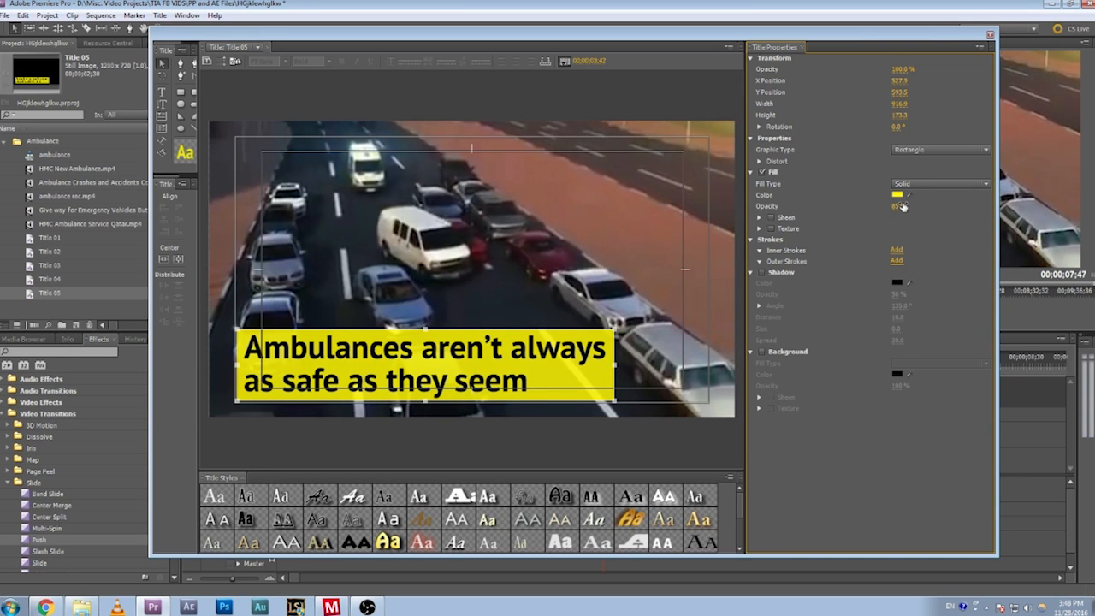
pyautogui.click(897, 206)
pyautogui.write('90')
pyautogui.press('Return')
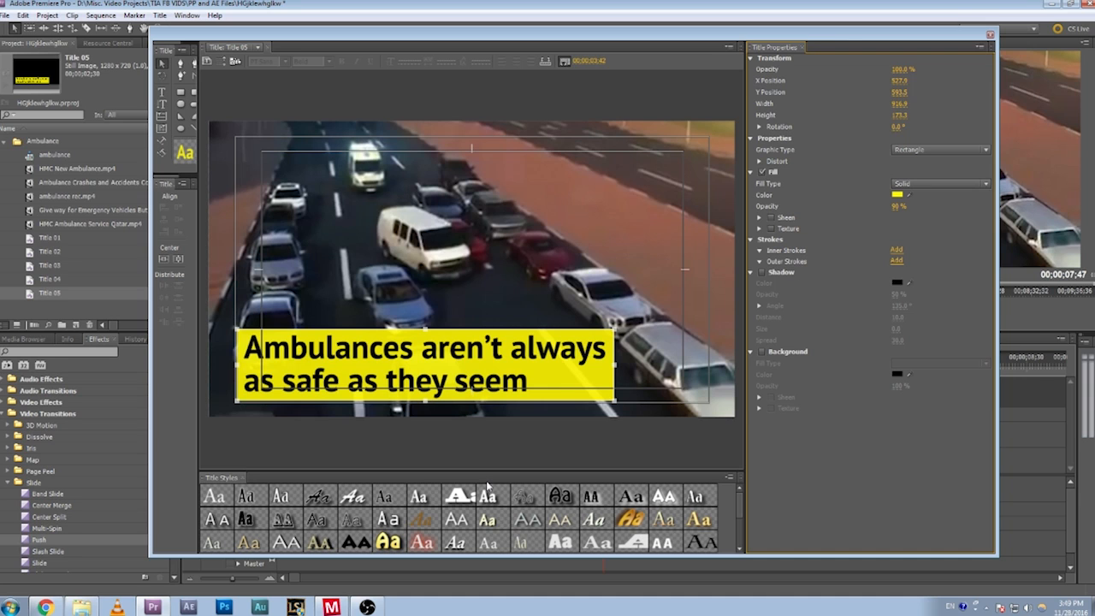
# - Close the title editor and place Title 05 on Video 2 at the start of the sequence
pyautogui.click(990, 37)
pyautogui.moveTo(50, 293); pyautogui.dragTo(283, 432)
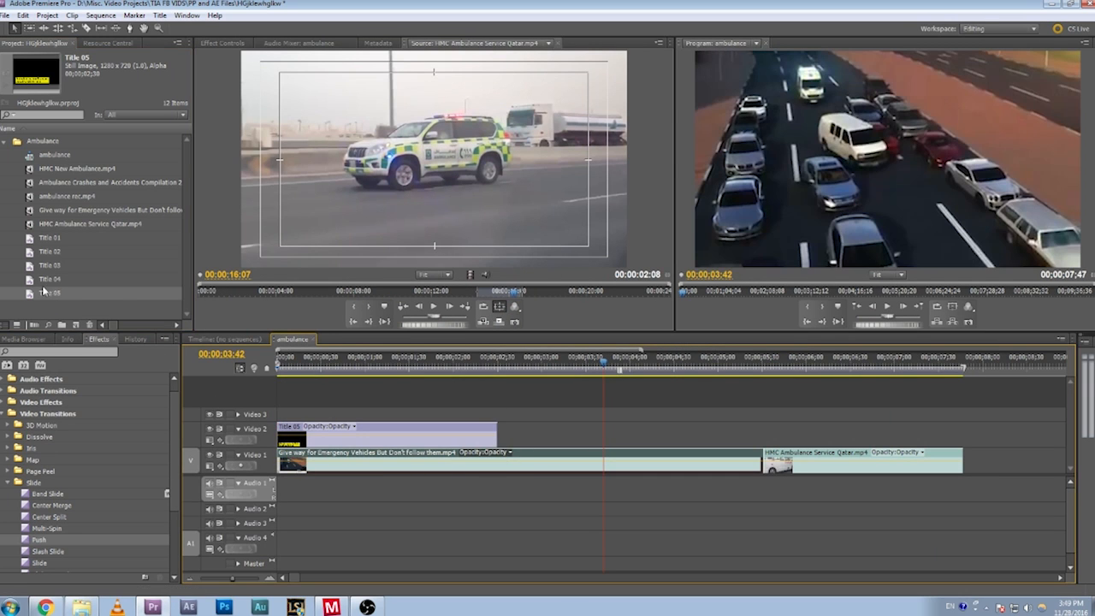
# - Replace the Title 05 clip on Video 2 with a second copy of the title, moved to the sequence start
pyautogui.click(32, 299)
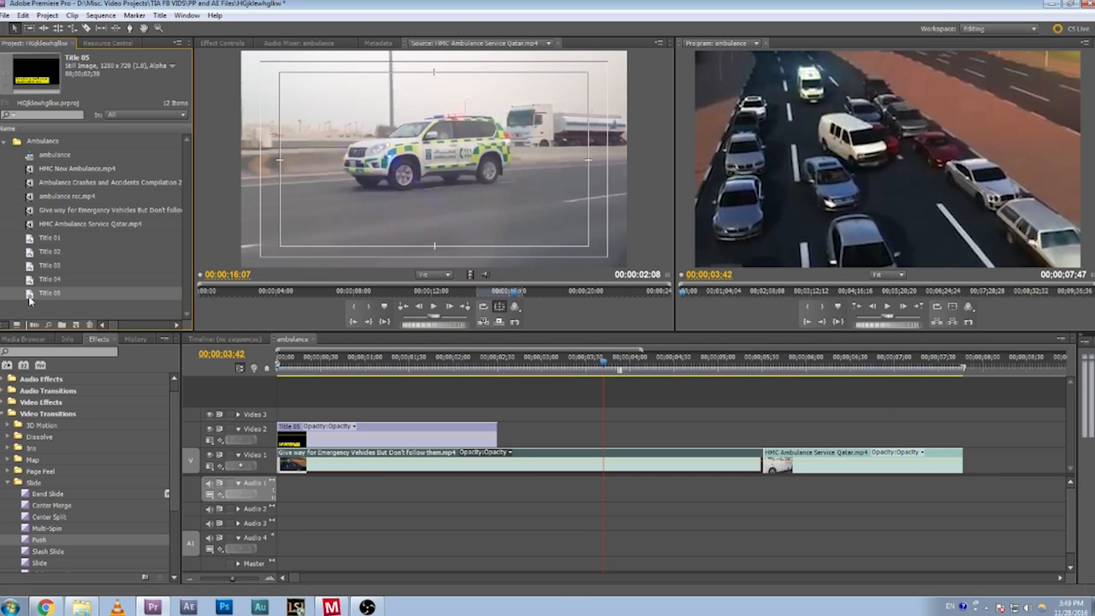
pyautogui.moveTo(30, 299); pyautogui.dragTo(499, 432)
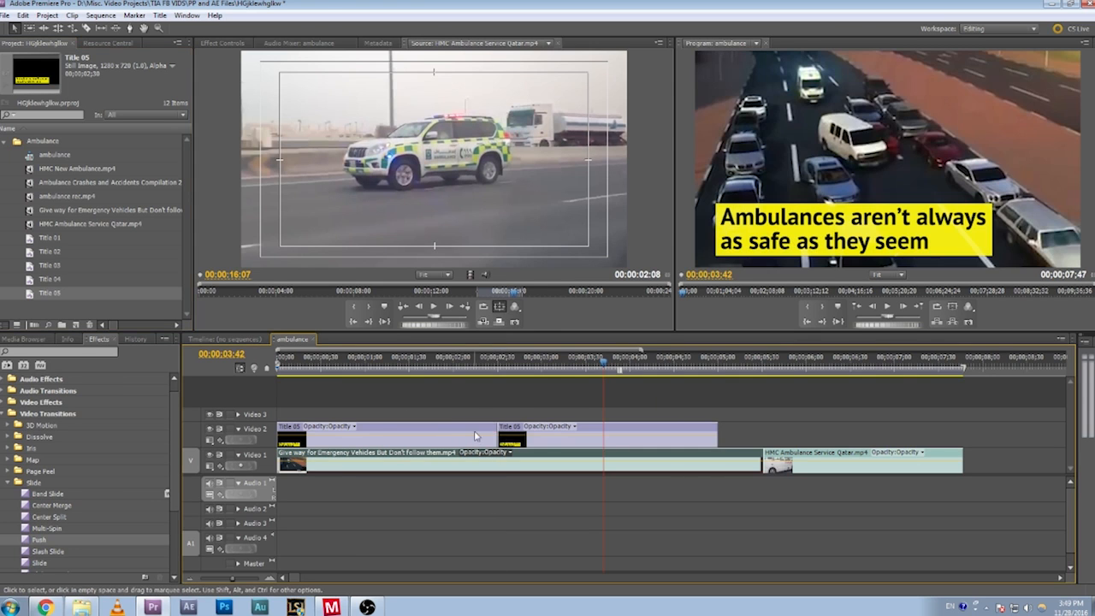
pyautogui.click(473, 429)
pyautogui.press('Delete')
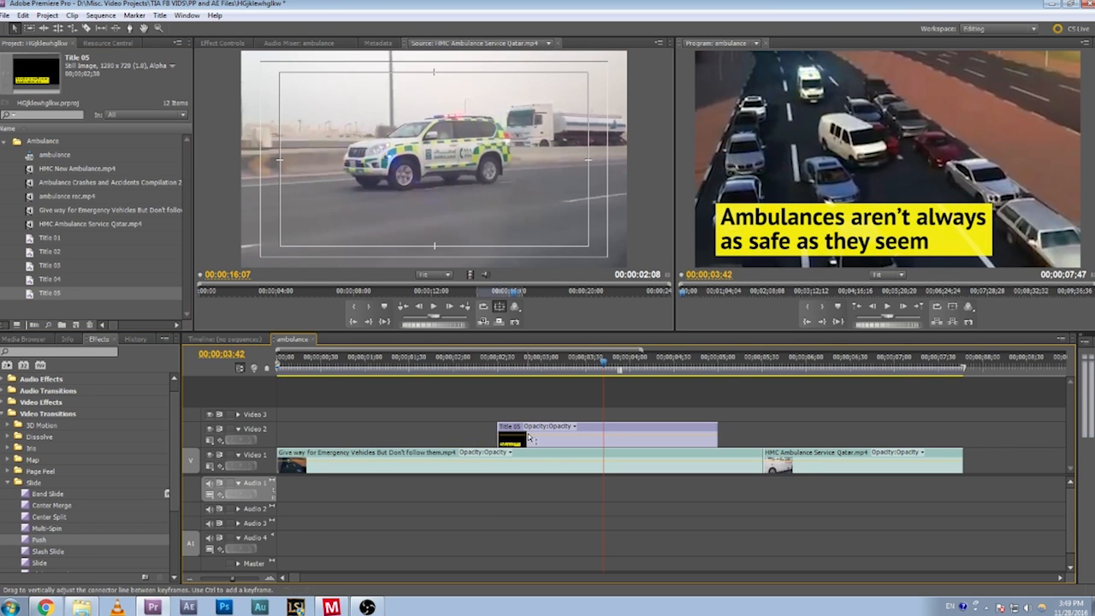
pyautogui.moveTo(529, 438); pyautogui.dragTo(295, 438)
# - Extend the Title 05 clip on Video 2 to the end of the first video clip
pyautogui.moveTo(342, 361); pyautogui.dragTo(389, 363)
pyautogui.moveTo(497, 433); pyautogui.dragTo(762, 429)
pyautogui.click(708, 462)
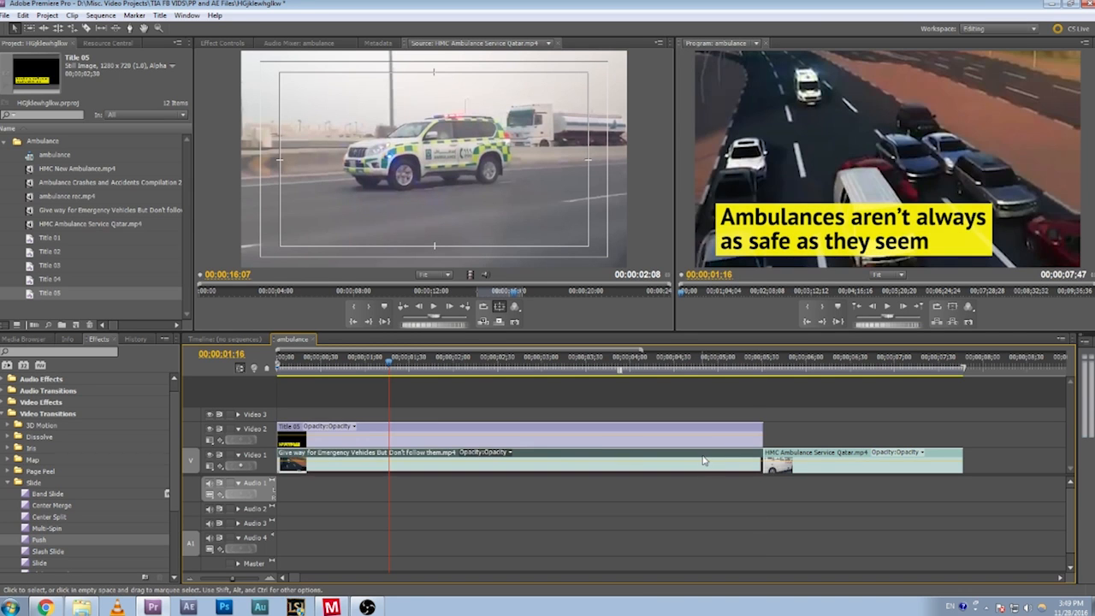
# - Play the sequence from the start and review the title's timing around the end of the first clip
pyautogui.click(373, 429)
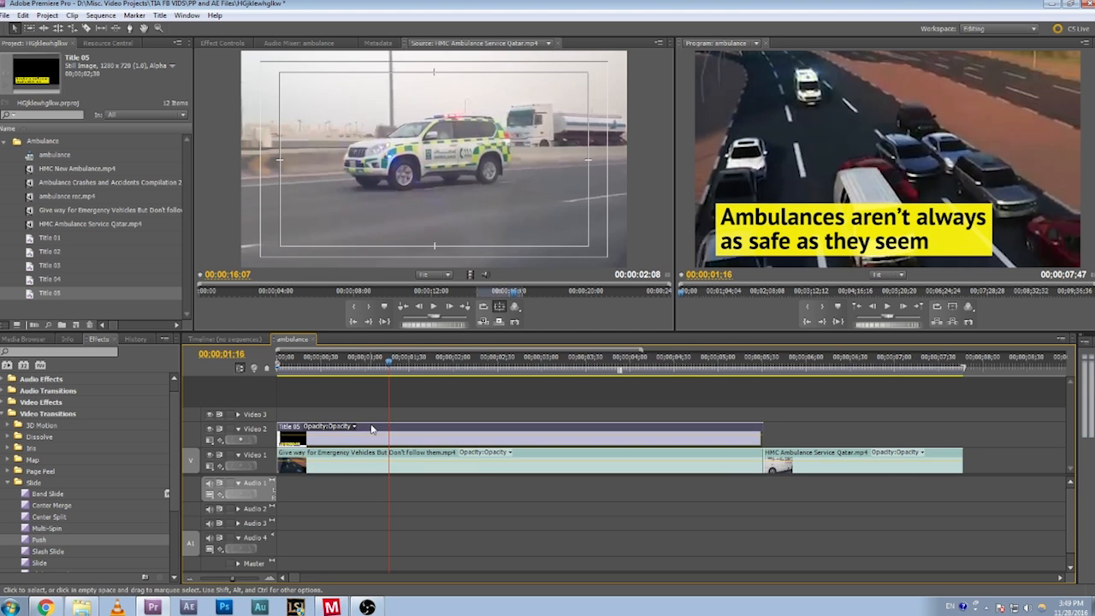
pyautogui.moveTo(392, 363); pyautogui.dragTo(231, 379)
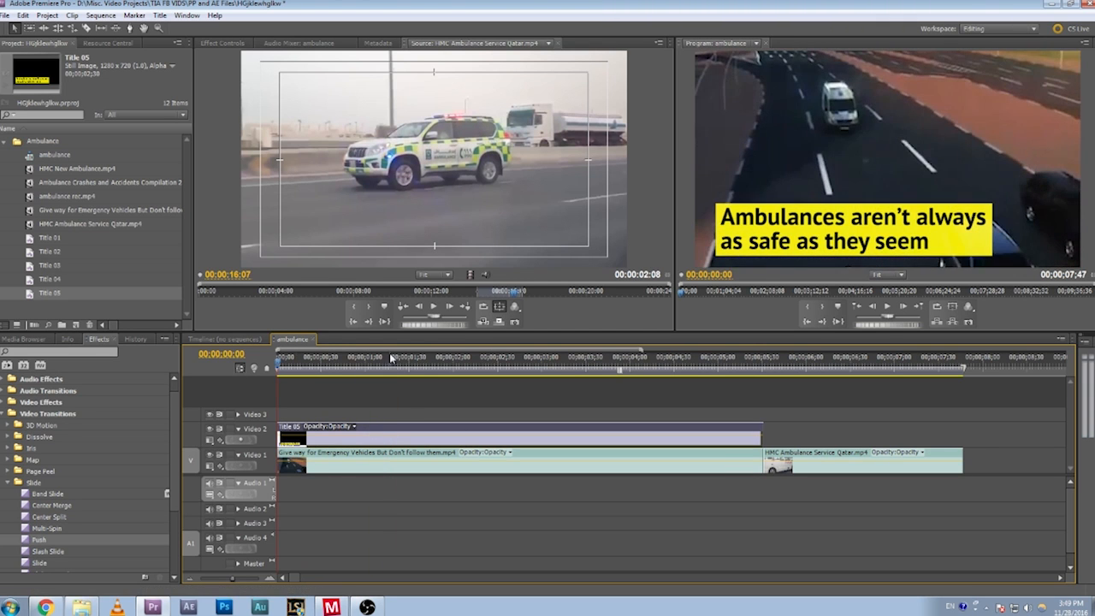
pyautogui.press('space')
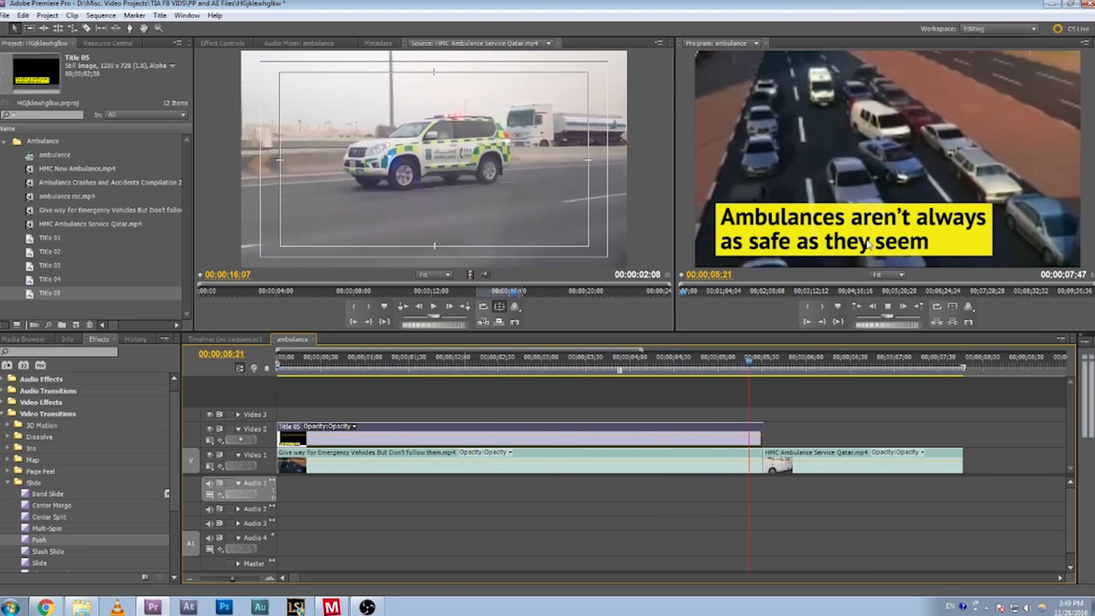
pyautogui.press('space')
pyautogui.click(700, 363)
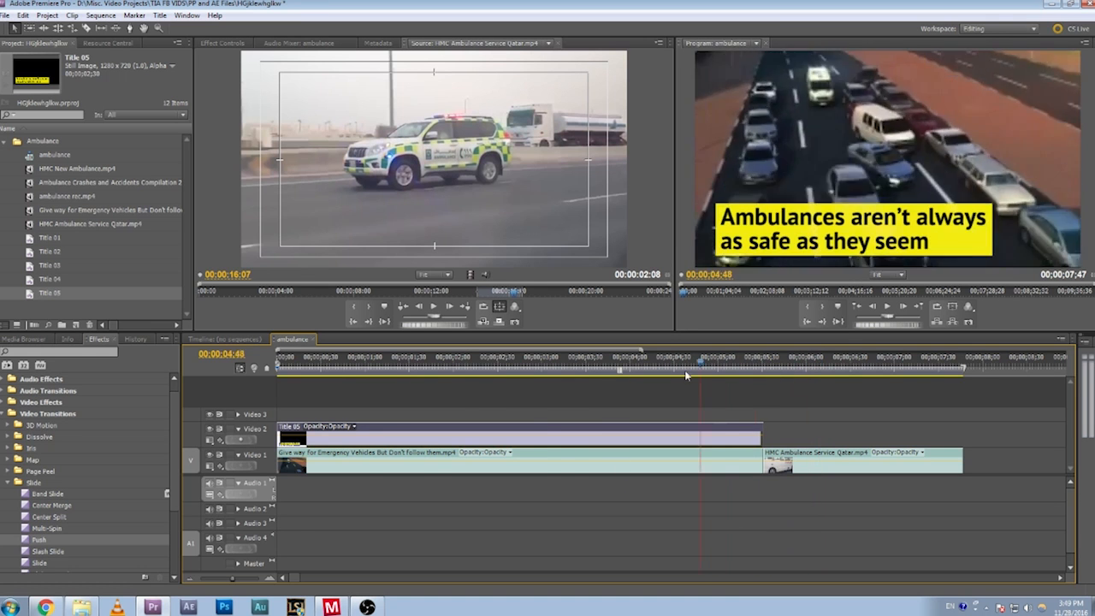
pyautogui.press('Right')
pyautogui.press('Right')
pyautogui.press('Right')
pyautogui.press('Right')
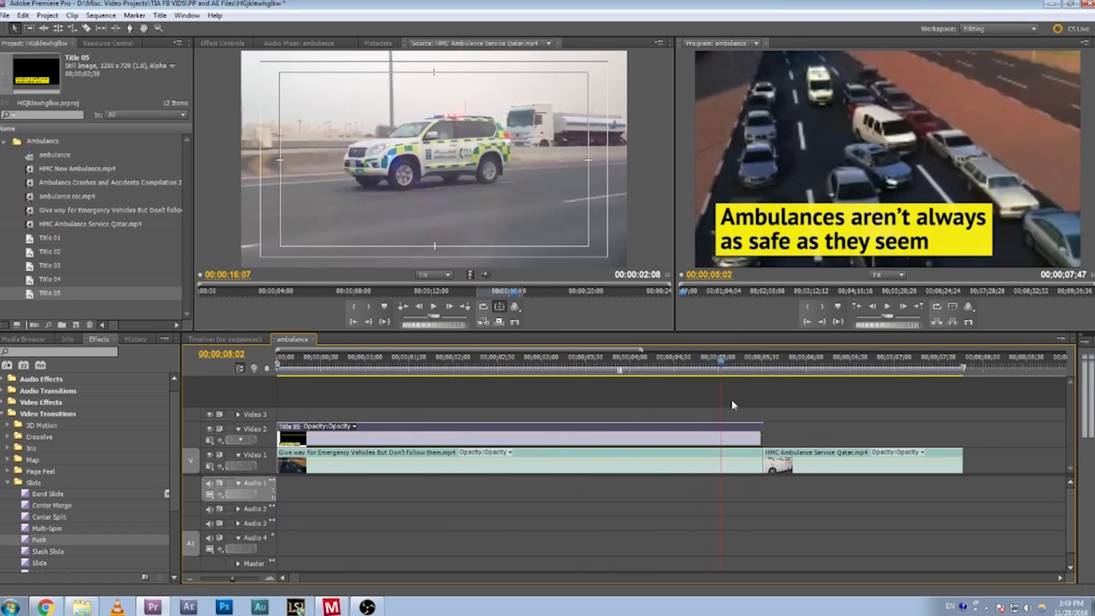
pyautogui.moveTo(723, 364); pyautogui.dragTo(576, 382)
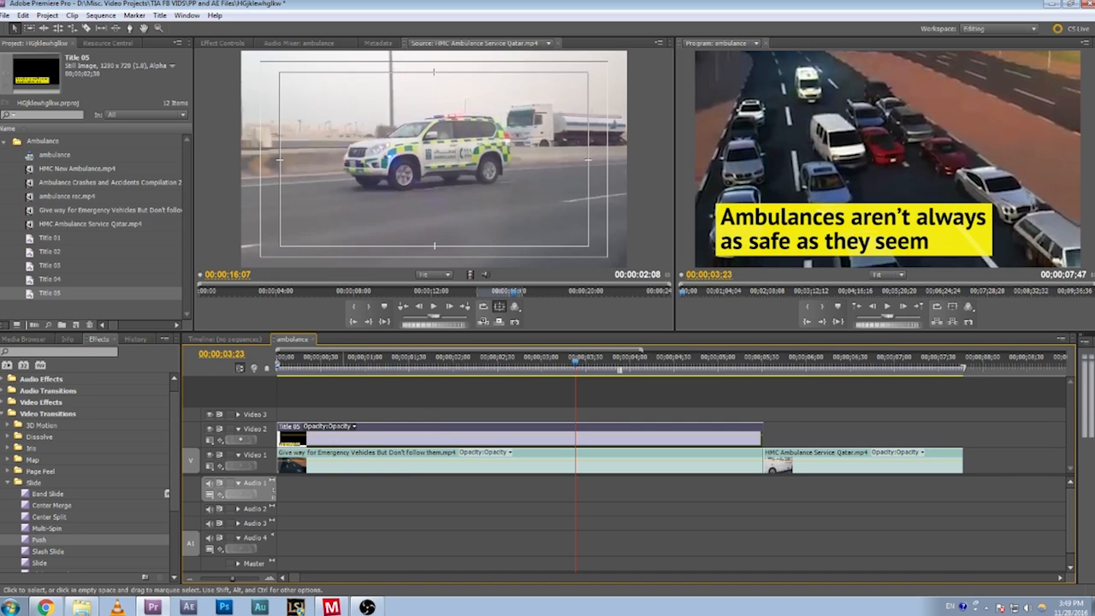
# - Switch to the video scripts document in Chrome, copy "Often, drivers don't hear or see their sirens until they're very close", and return to Premiere Pro
pyautogui.click(49, 607)
pyautogui.tripleClick(440, 243)
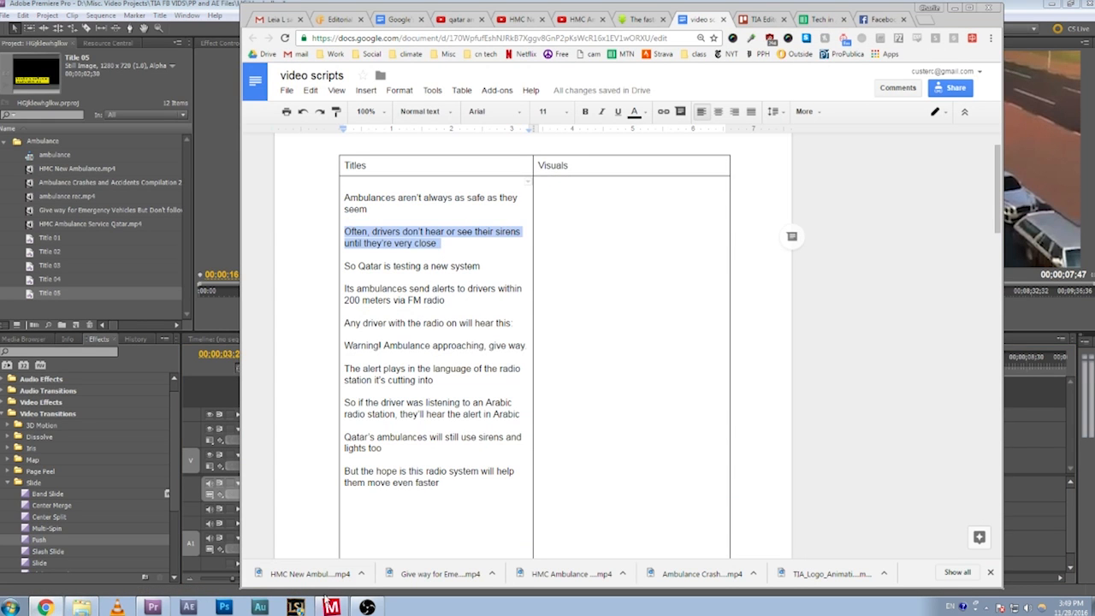
pyautogui.click(213, 324)
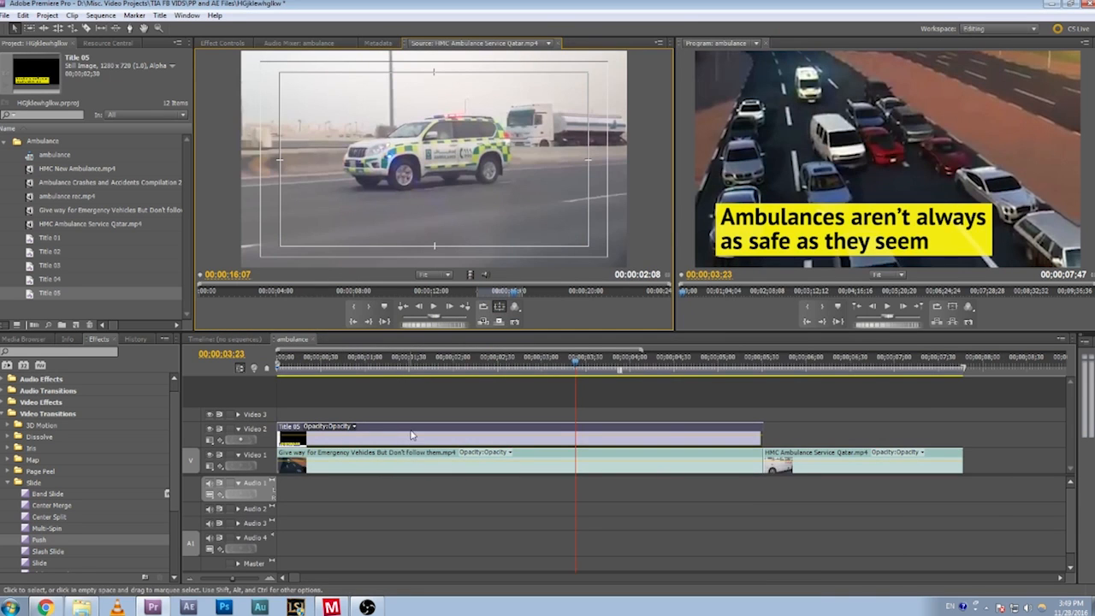
pyautogui.click(45, 606)
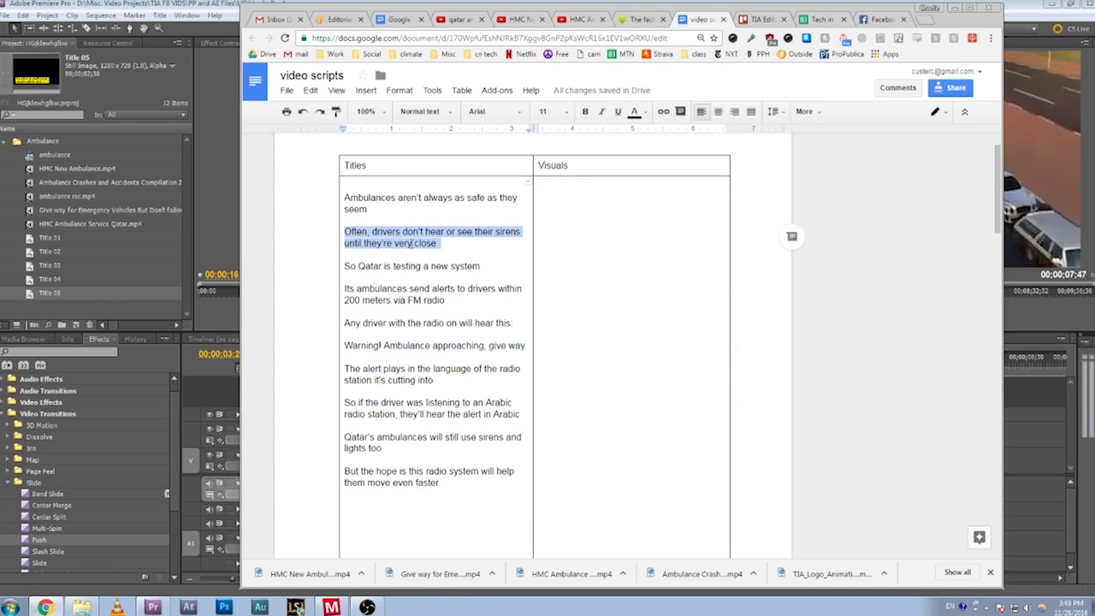
pyautogui.click(215, 310)
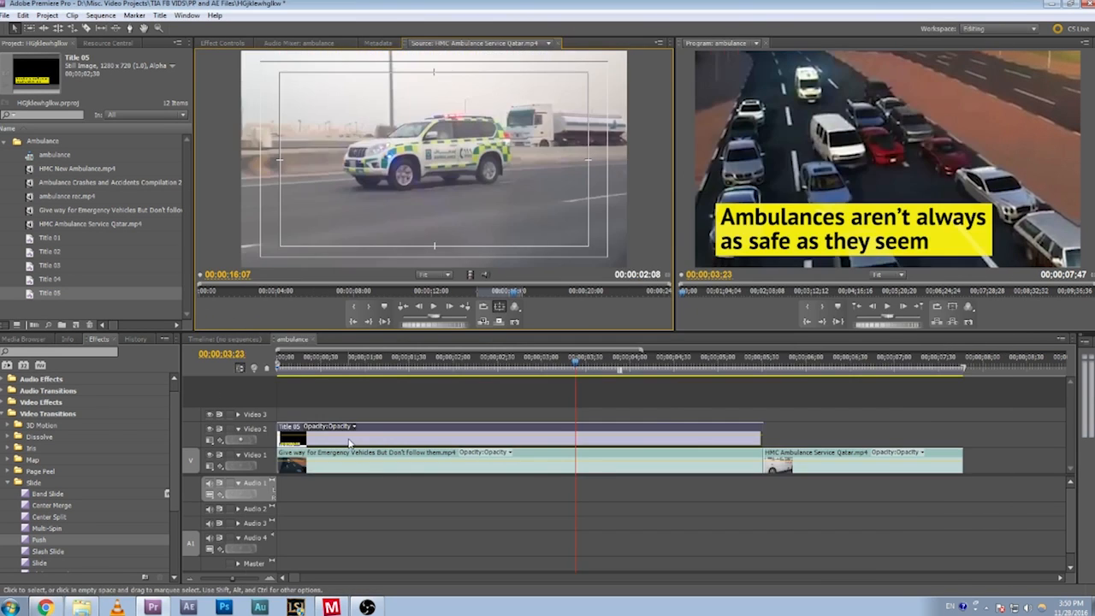
# - Open Title 05 from the timeline and create a new title based on it, keeping the default video settings and name
pyautogui.doubleClick(392, 427)
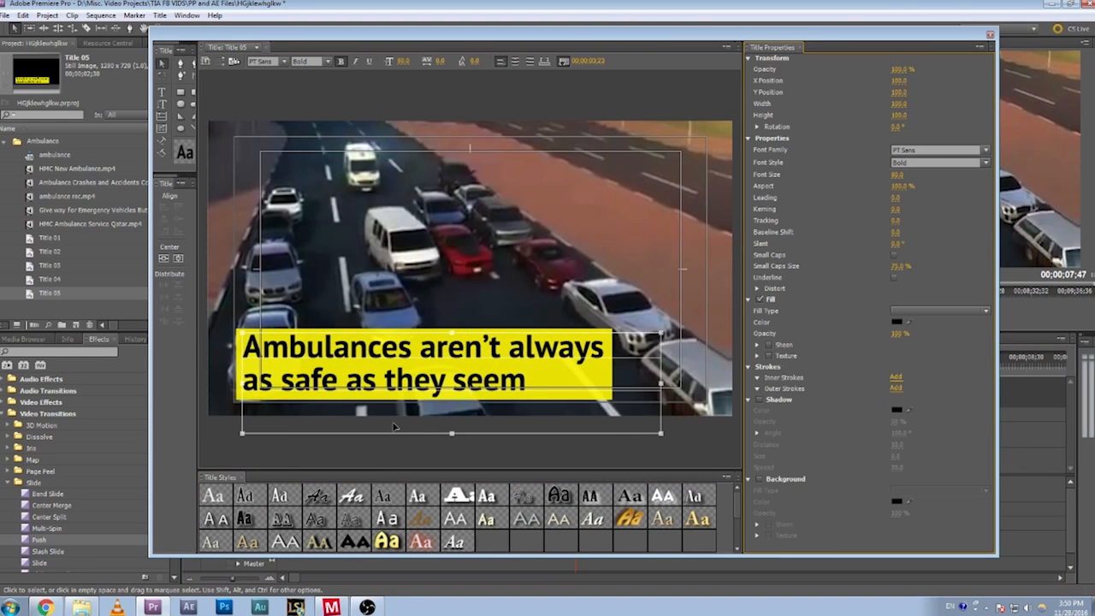
pyautogui.moveTo(215, 37)
pyautogui.mouseDown()
pyautogui.moveTo(204, 37)
pyautogui.moveTo(218, 46)
pyautogui.mouseUp()
pyautogui.click(160, 15)
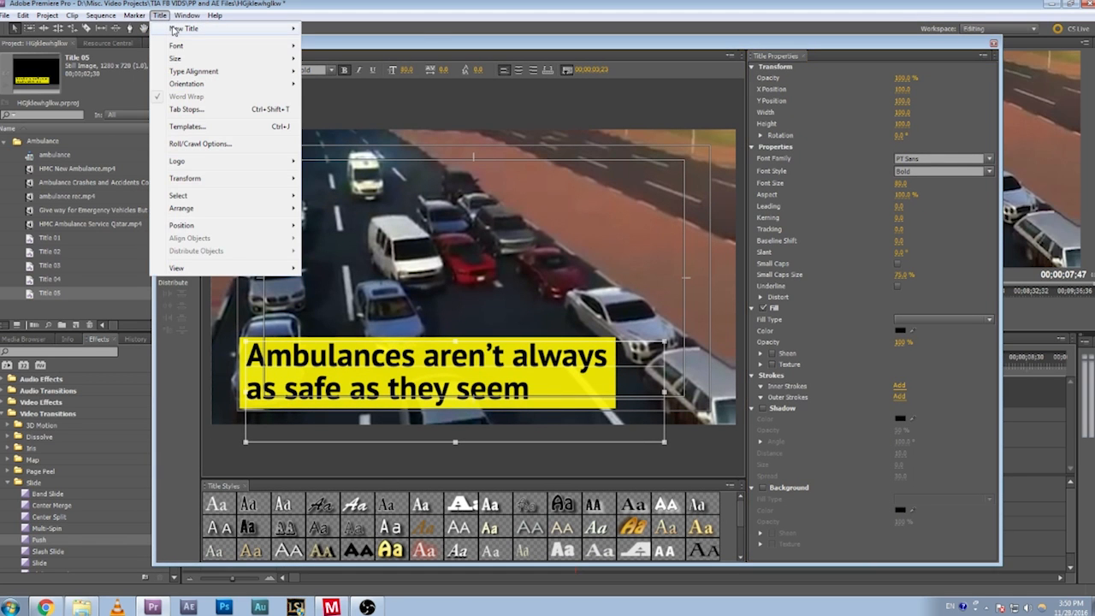
pyautogui.moveTo(175, 30)
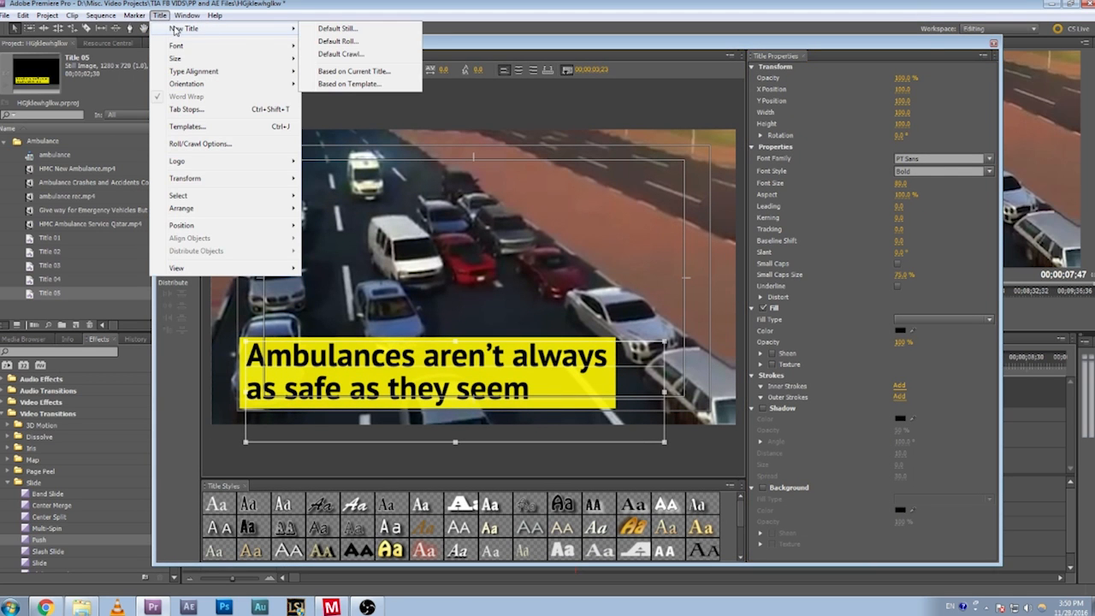
pyautogui.click(366, 74)
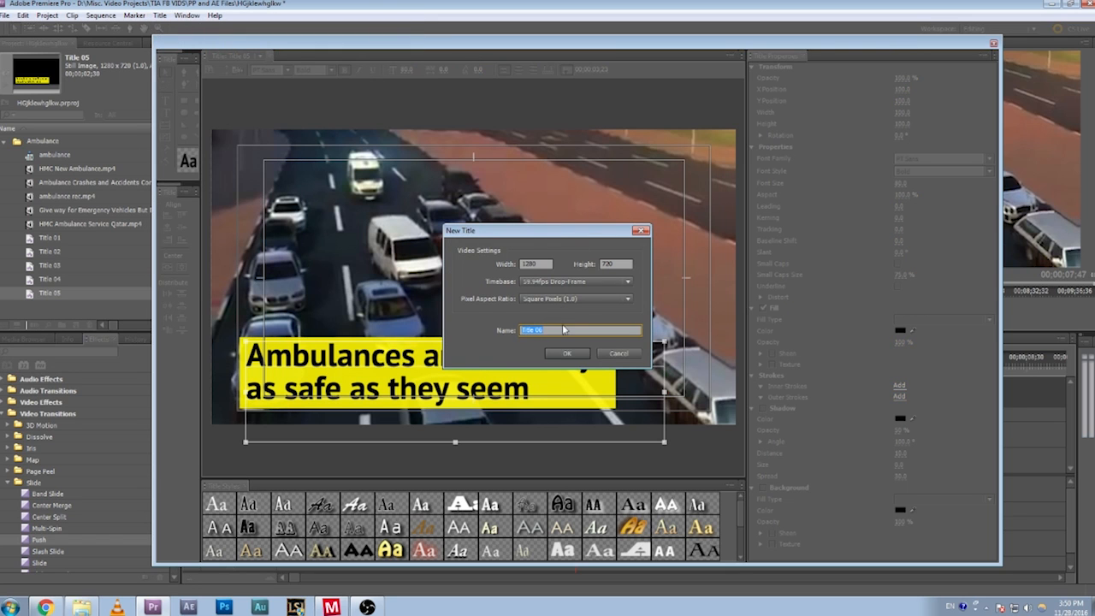
pyautogui.click(566, 355)
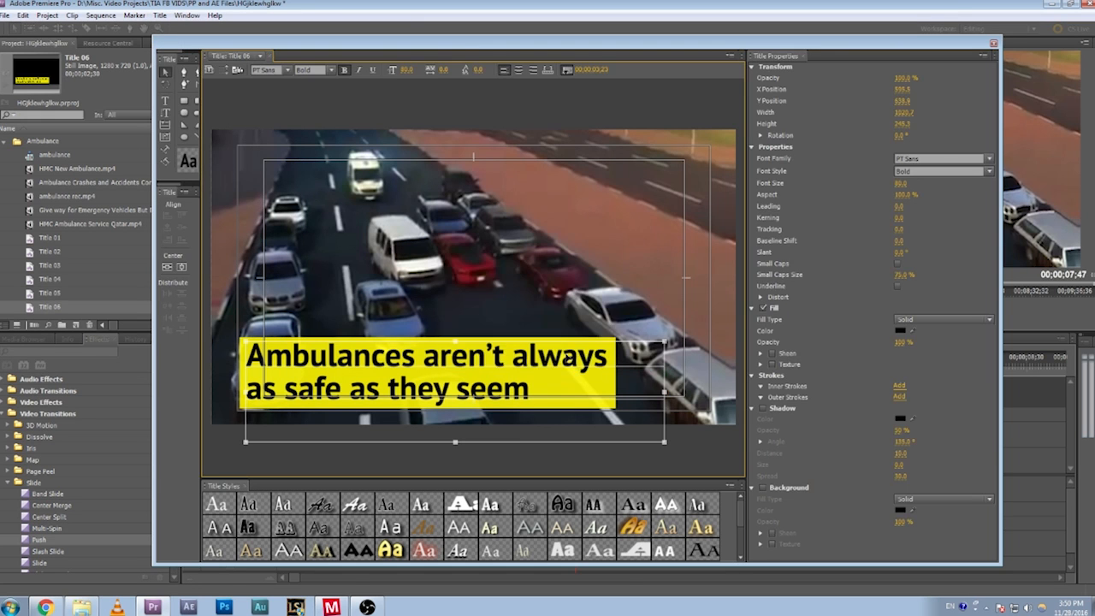
# - Set the new title's background frame to 00;00;06;21 in the HMC Ambulance Service Qatar clip
pyautogui.moveTo(473, 51); pyautogui.dragTo(349, 86)
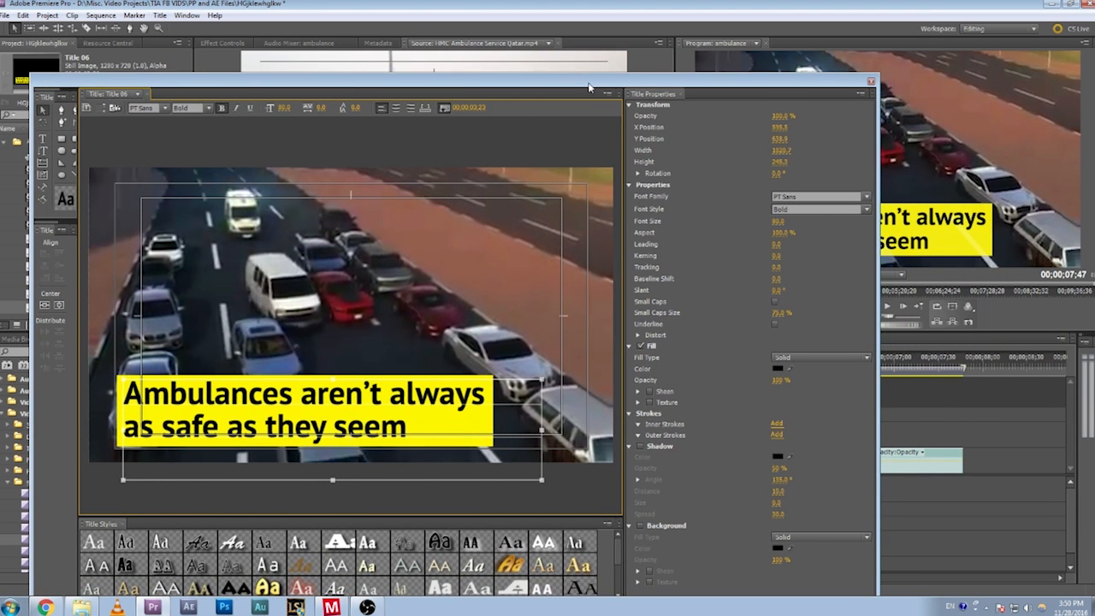
pyautogui.moveTo(589, 86); pyautogui.dragTo(622, 48)
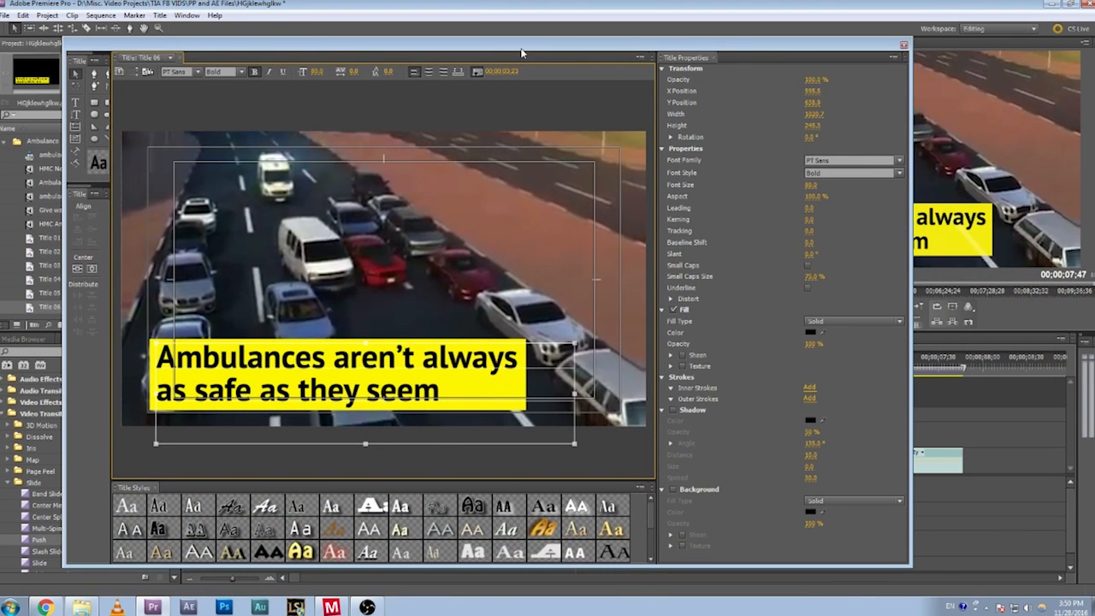
pyautogui.moveTo(522, 53); pyautogui.dragTo(515, 539)
pyautogui.click(584, 364)
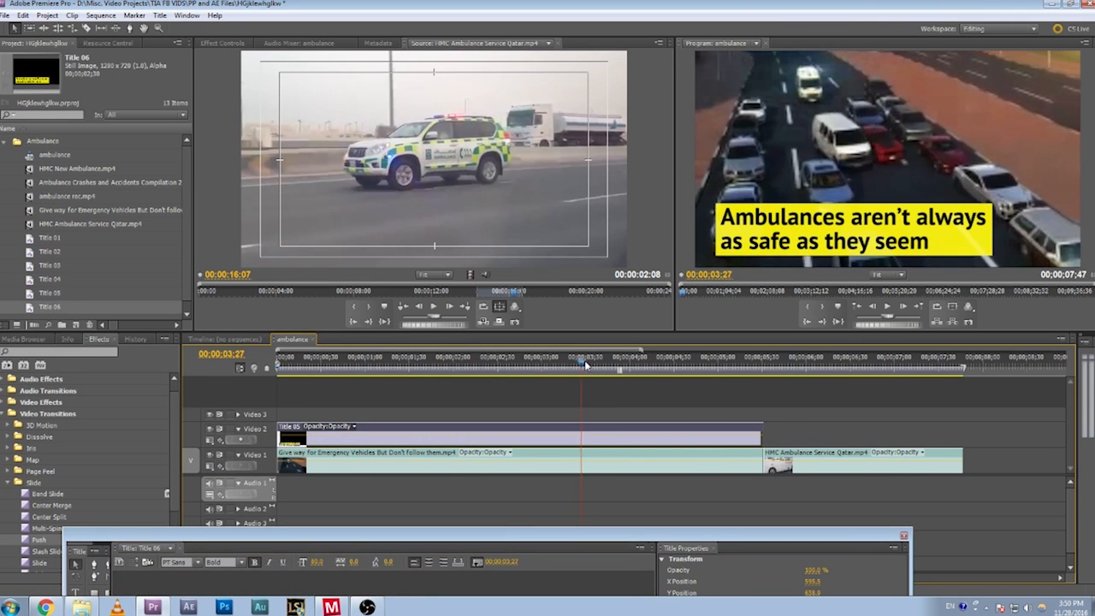
pyautogui.moveTo(586, 365); pyautogui.dragTo(798, 379)
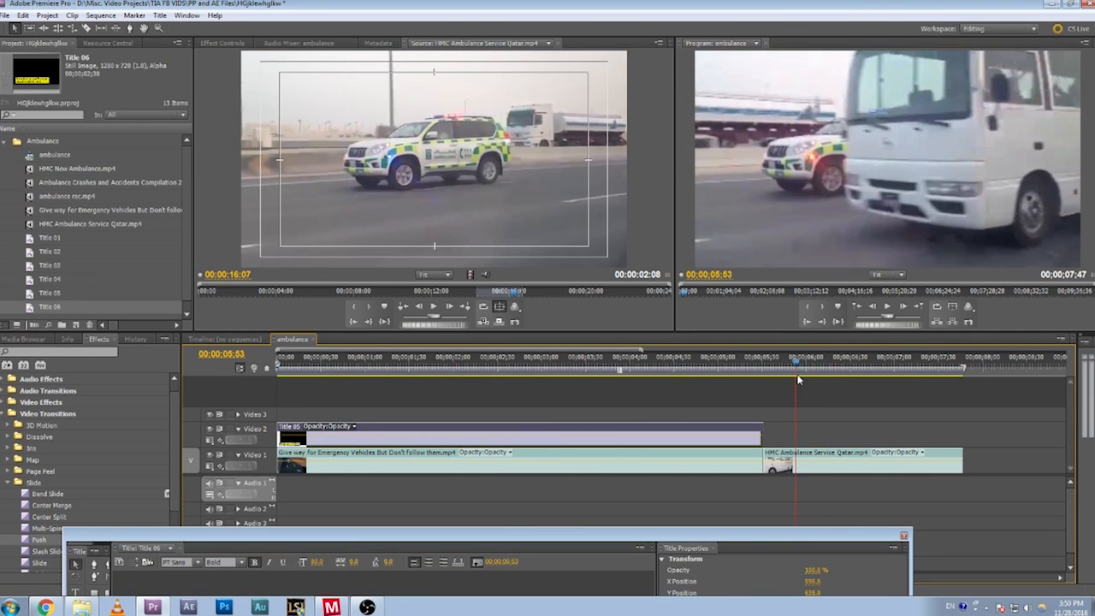
pyautogui.press('space')
pyautogui.moveTo(734, 536); pyautogui.dragTo(766, 46)
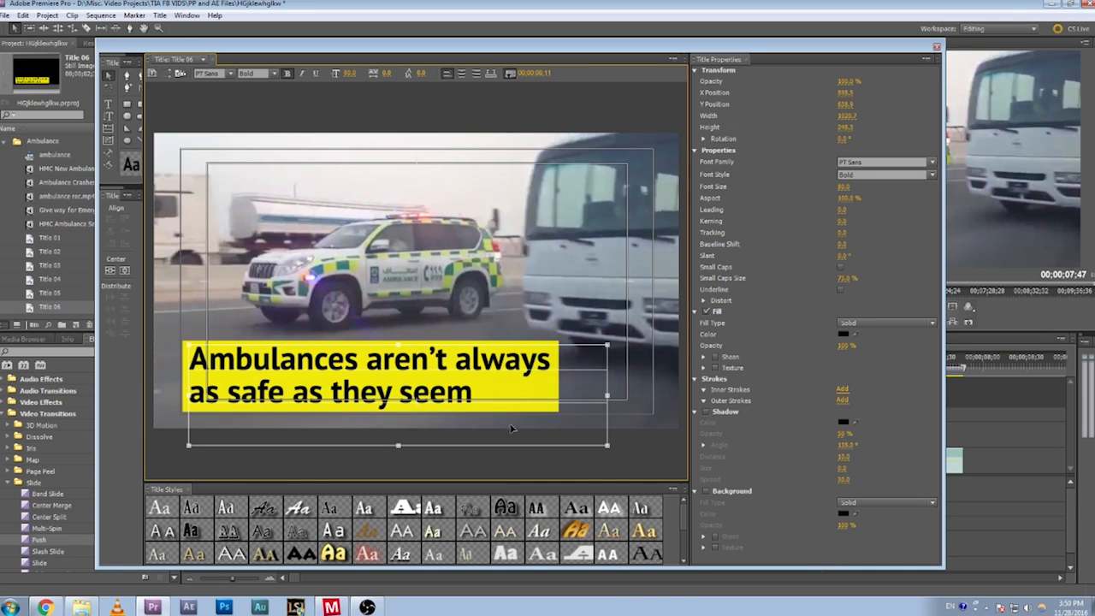
pyautogui.click(496, 261)
pyautogui.moveTo(556, 51); pyautogui.dragTo(529, 104)
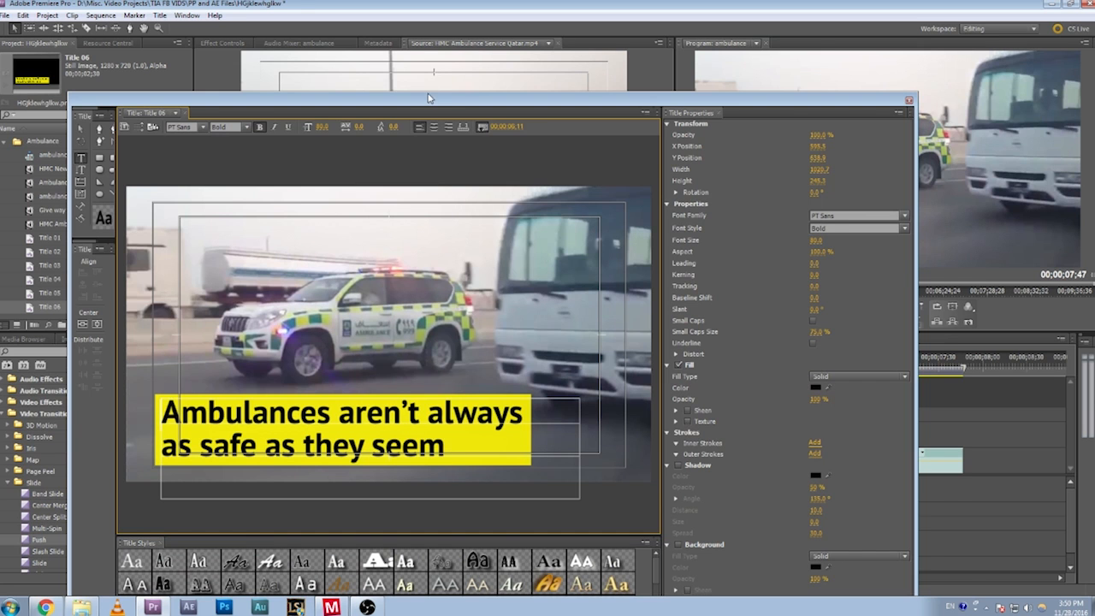
pyautogui.moveTo(430, 98); pyautogui.dragTo(488, 547)
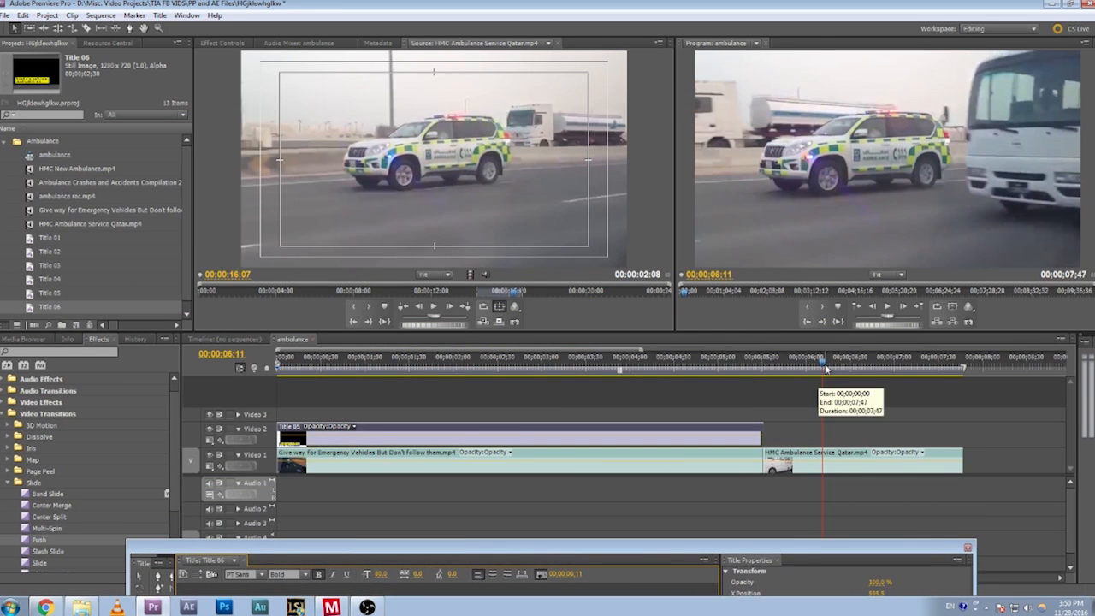
pyautogui.moveTo(826, 369)
pyautogui.mouseDown()
pyautogui.moveTo(669, 371)
pyautogui.moveTo(887, 370)
pyautogui.moveTo(841, 377)
pyautogui.mouseUp()
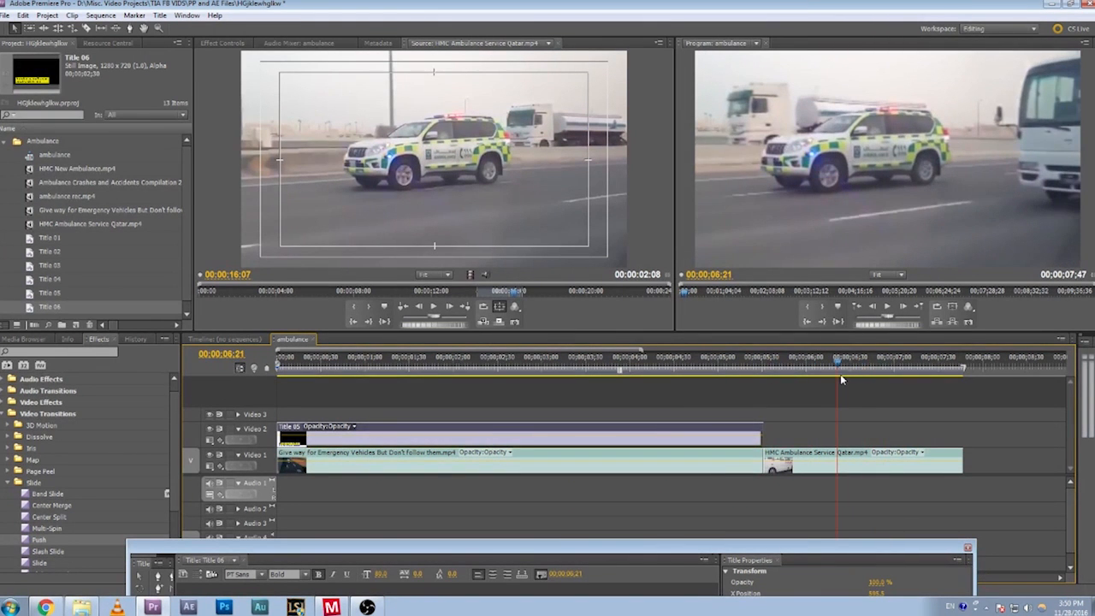
pyautogui.moveTo(781, 549); pyautogui.dragTo(761, 114)
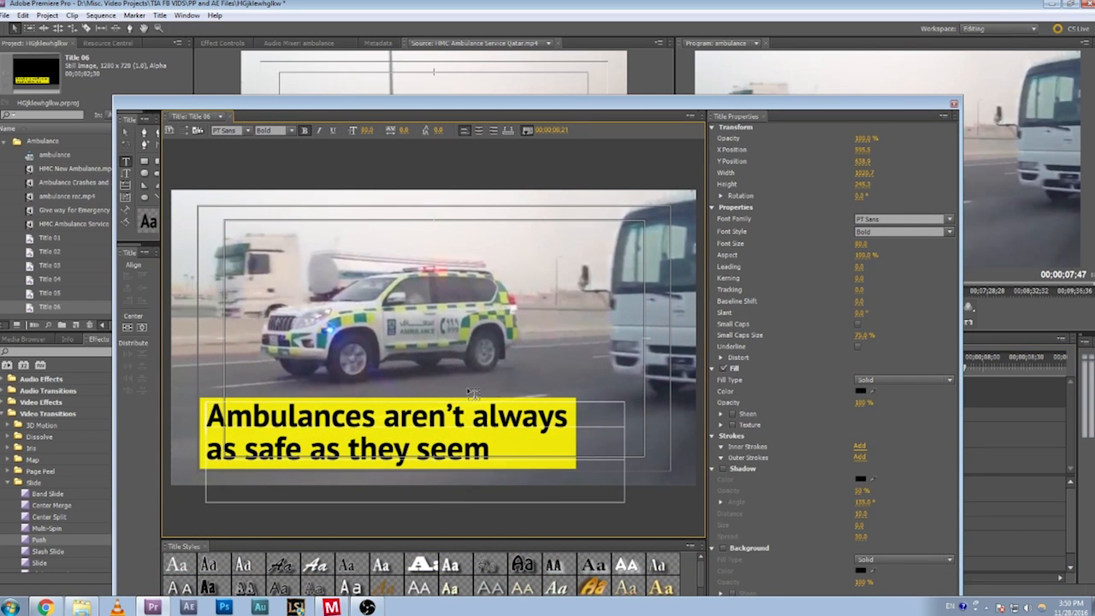
# - Replace the new title's text with "Often, drivers don't hear or see their sirens until they're very close"
pyautogui.write('t')
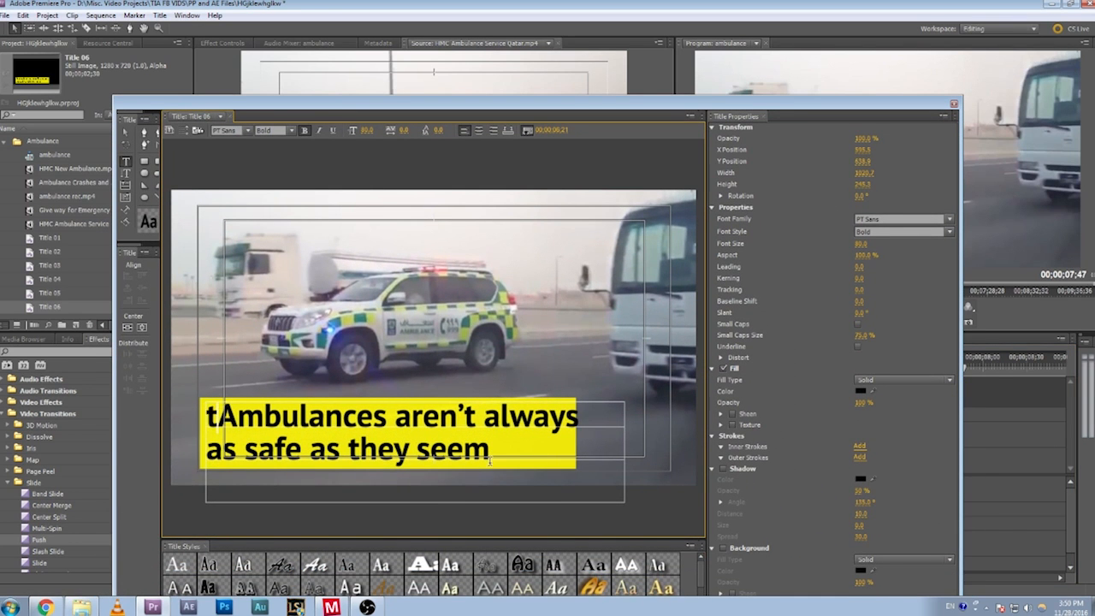
pyautogui.press('BackSpace')
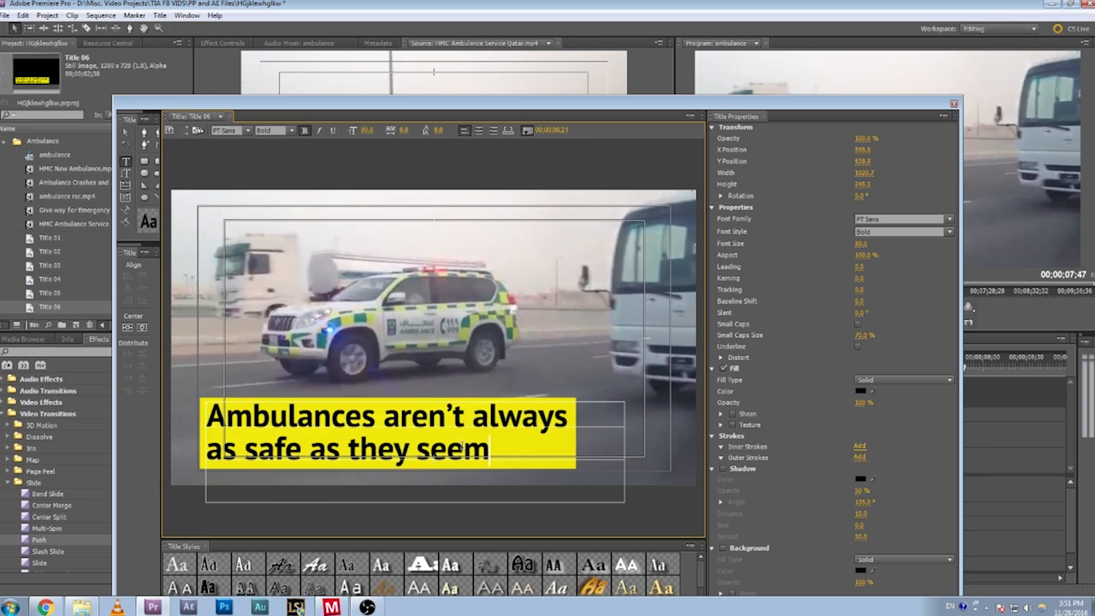
pyautogui.hotkey('ctrl', 'a')
pyautogui.write('Often, drivers don’t hear or see their sirens until they’re very close')
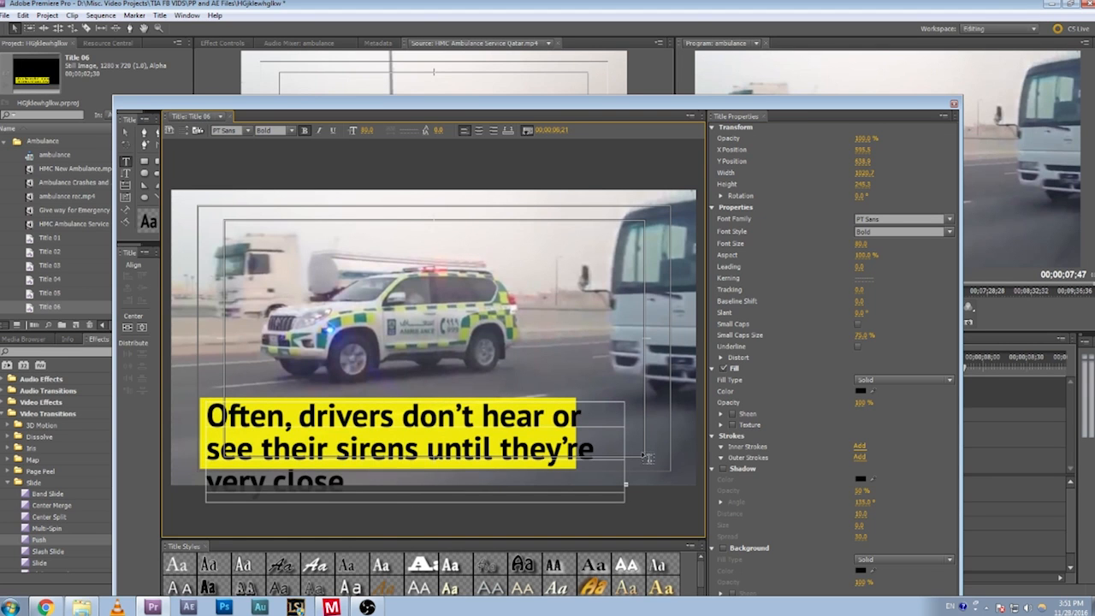
# - Widen the text box to about 1150, from the yellow box's left edge to the outer safe margin on the right
pyautogui.click(129, 133)
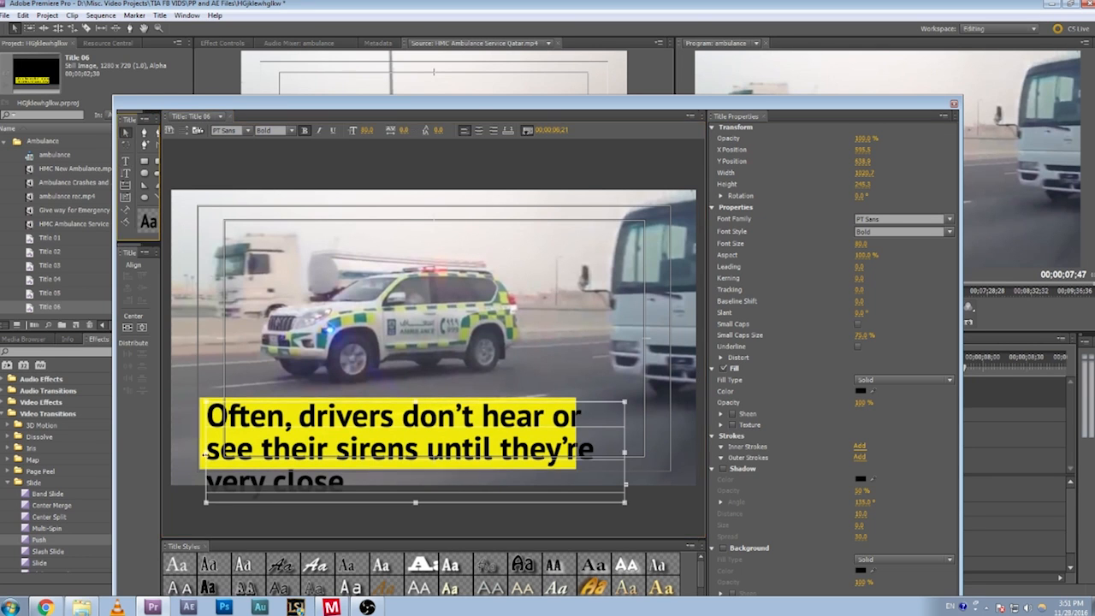
pyautogui.moveTo(205, 452); pyautogui.dragTo(199, 454)
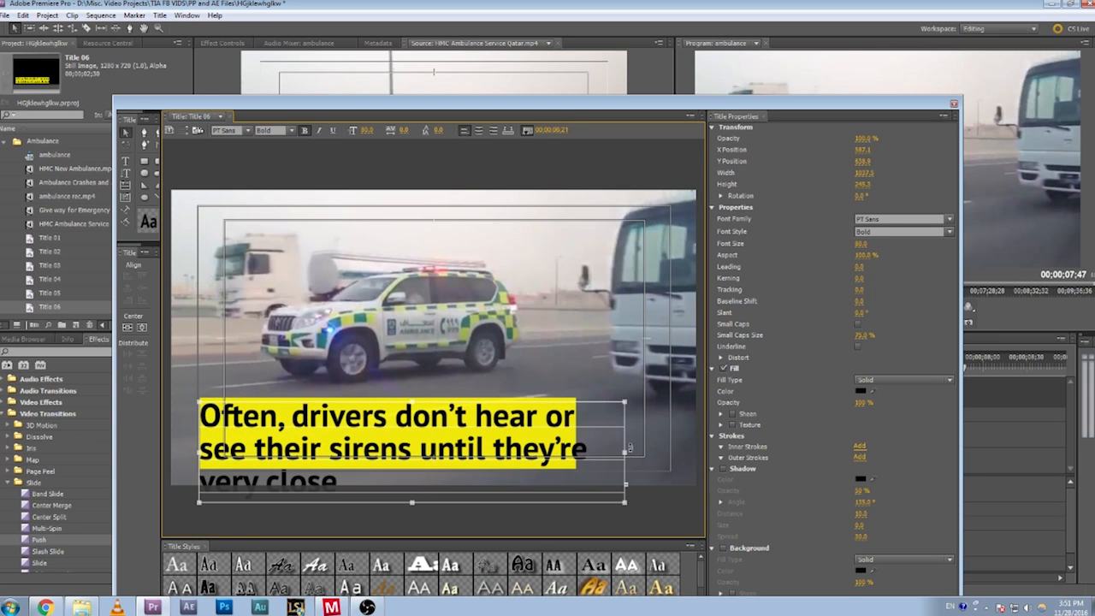
pyautogui.moveTo(623, 458); pyautogui.dragTo(672, 451)
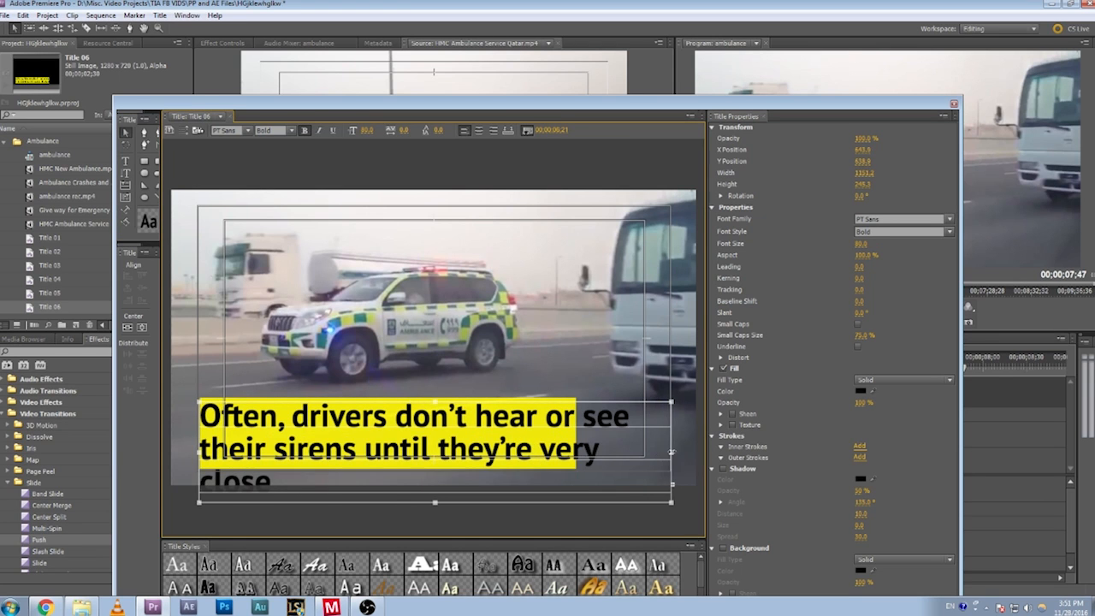
# - Set the font size of the whole title text to 75
pyautogui.doubleClick(341, 447)
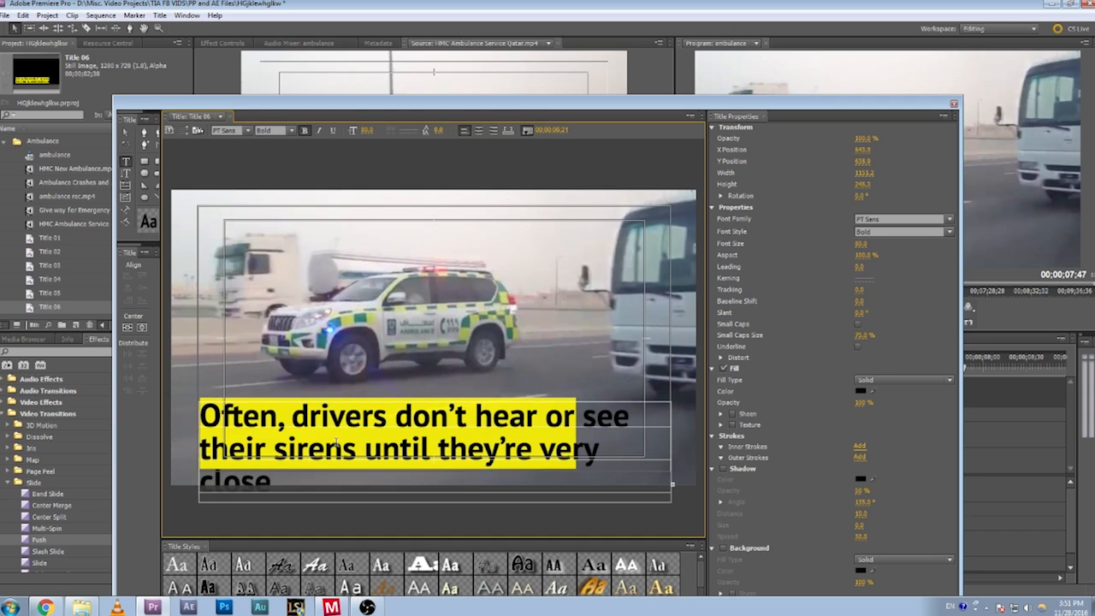
pyautogui.hotkey('ctrl', 'a')
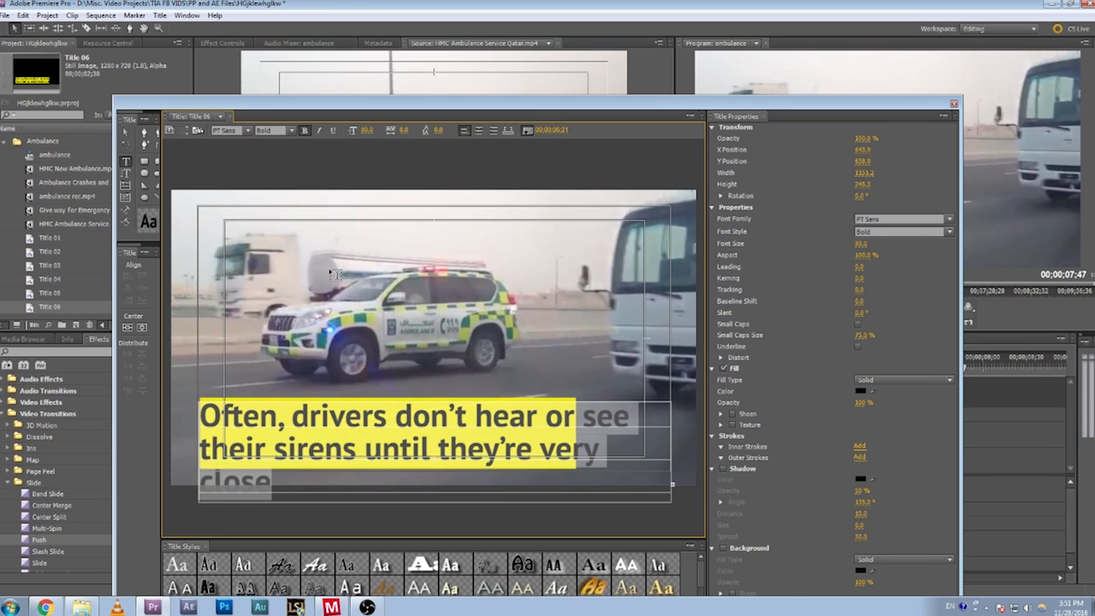
pyautogui.click(368, 130)
pyautogui.press('Return')
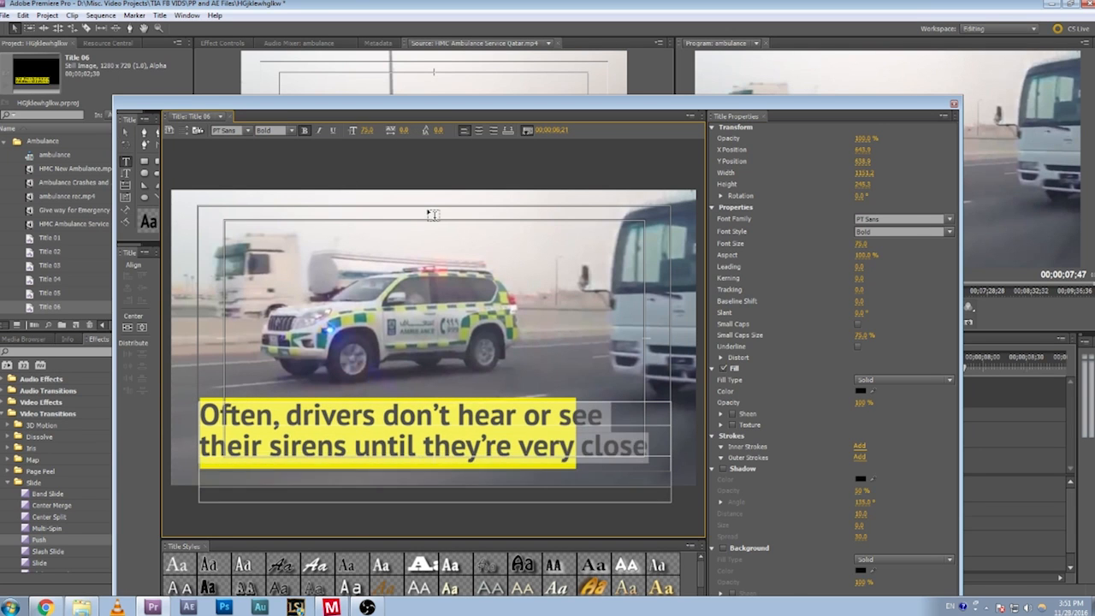
# - Fit the yellow rectangle around both text lines by raising it slightly and widening it on both sides to about 1127
pyautogui.click(128, 132)
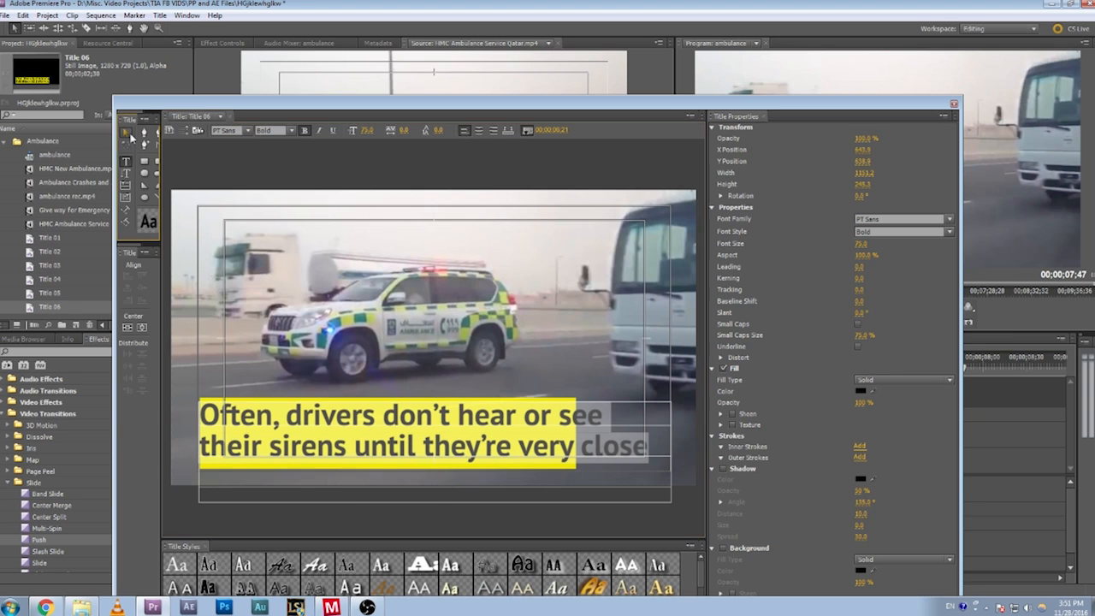
pyautogui.click(219, 428)
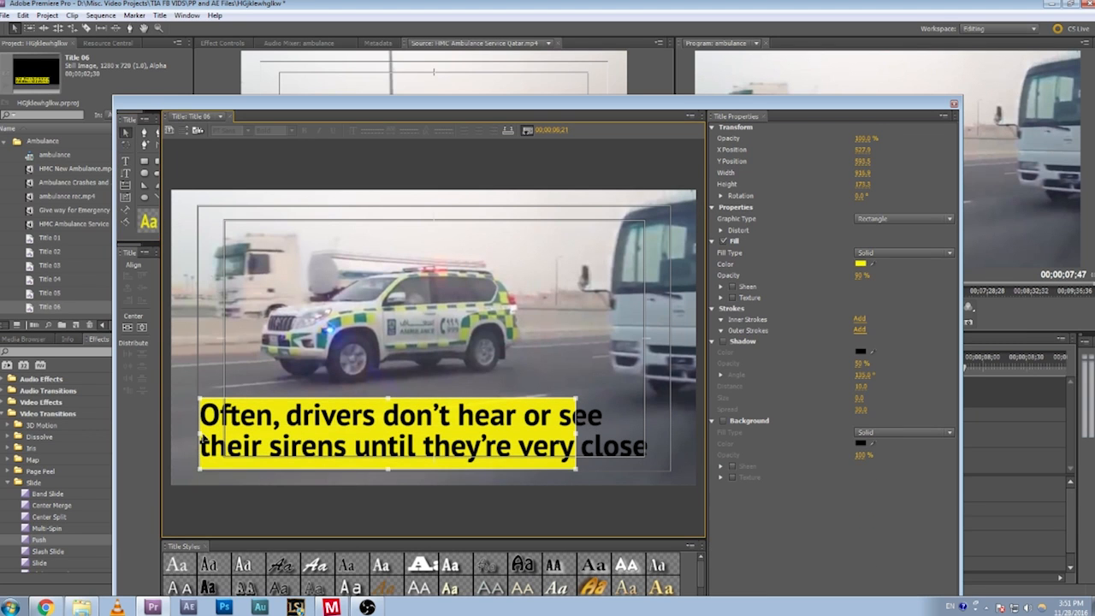
pyautogui.moveTo(200, 434); pyautogui.dragTo(195, 433)
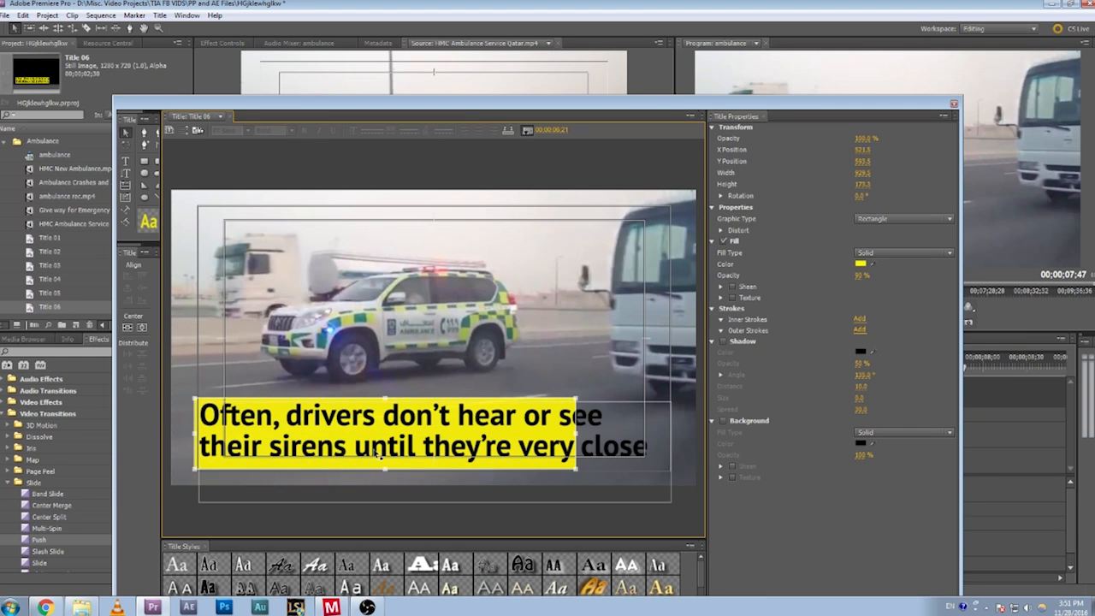
pyautogui.press('Up')
pyautogui.press('Up')
pyautogui.press('Up')
pyautogui.press('Up')
pyautogui.press('Up')
pyautogui.press('Up')
pyautogui.press('Up')
pyautogui.press('Up')
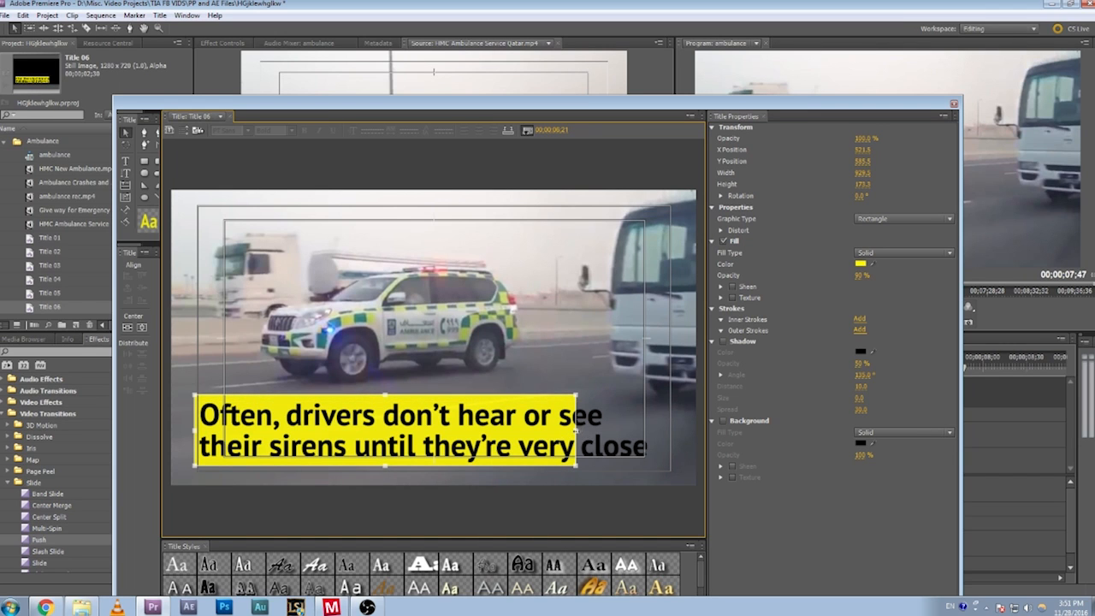
pyautogui.moveTo(576, 431); pyautogui.dragTo(656, 432)
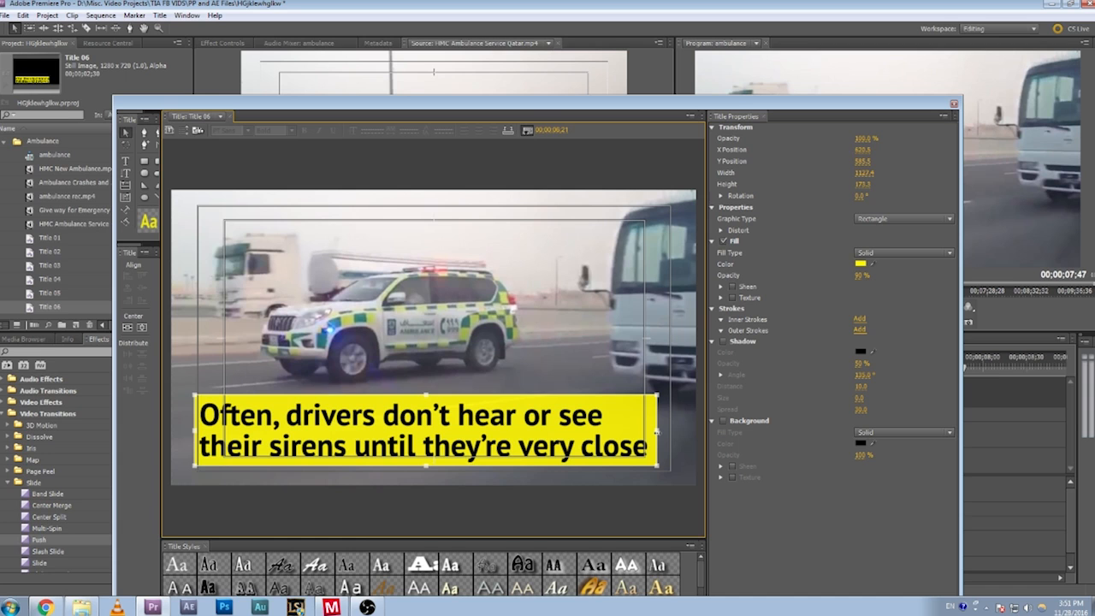
# - Move the text and yellow rectangle together slightly right and down until they sit inside the outer safe margin
pyautogui.click(610, 453)
pyautogui.hotkey('shift', 'Right')
pyautogui.hotkey('shift', 'Right')
pyautogui.hotkey('shift', 'Right')
pyautogui.hotkey('shift', 'Right')
pyautogui.hotkey('shift', 'Right')
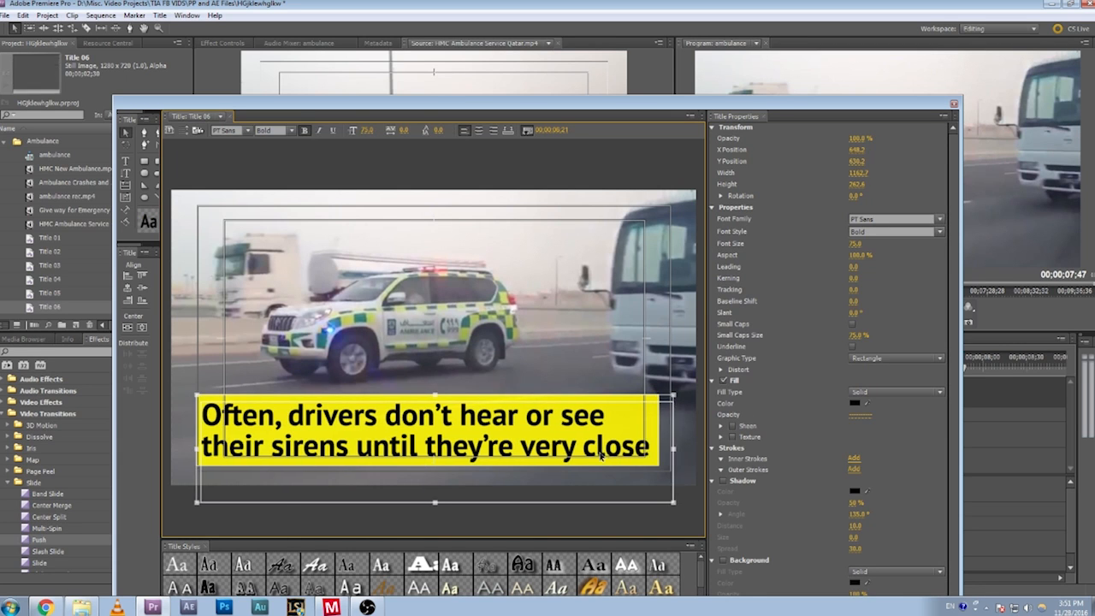
pyautogui.hotkey('shift', 'Left')
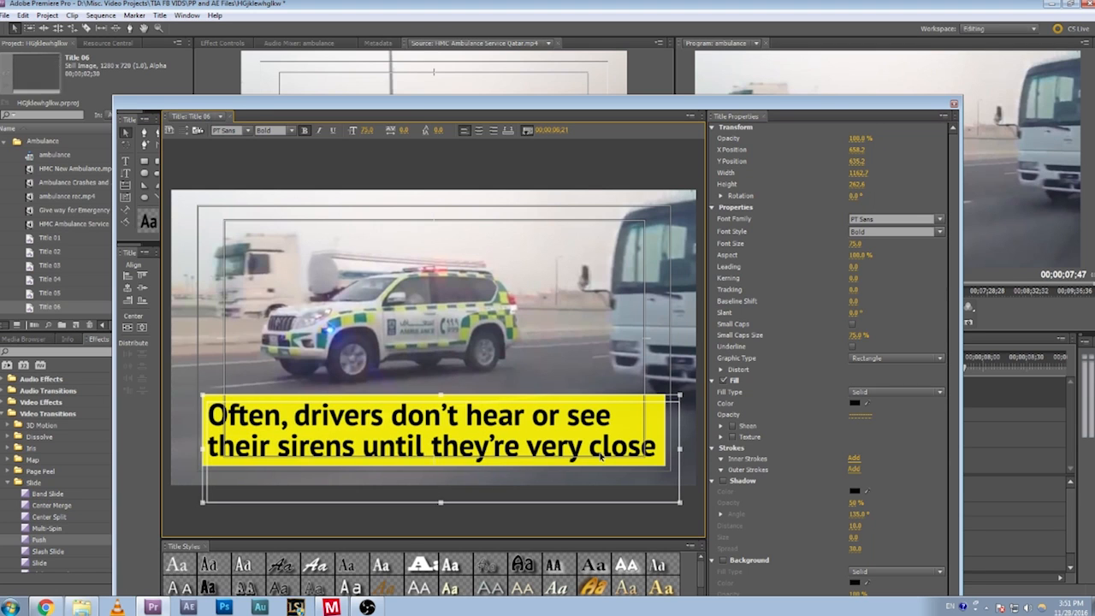
pyautogui.hotkey('shift', 'Down')
pyautogui.hotkey('shift', 'Down')
pyautogui.hotkey('shift', 'Down')
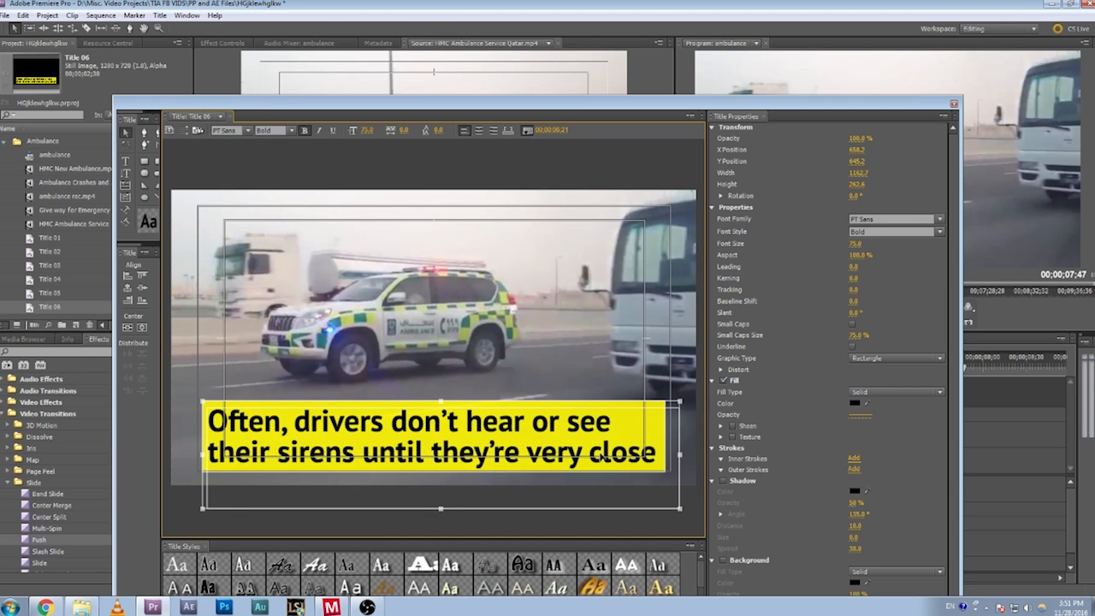
pyautogui.click(656, 359)
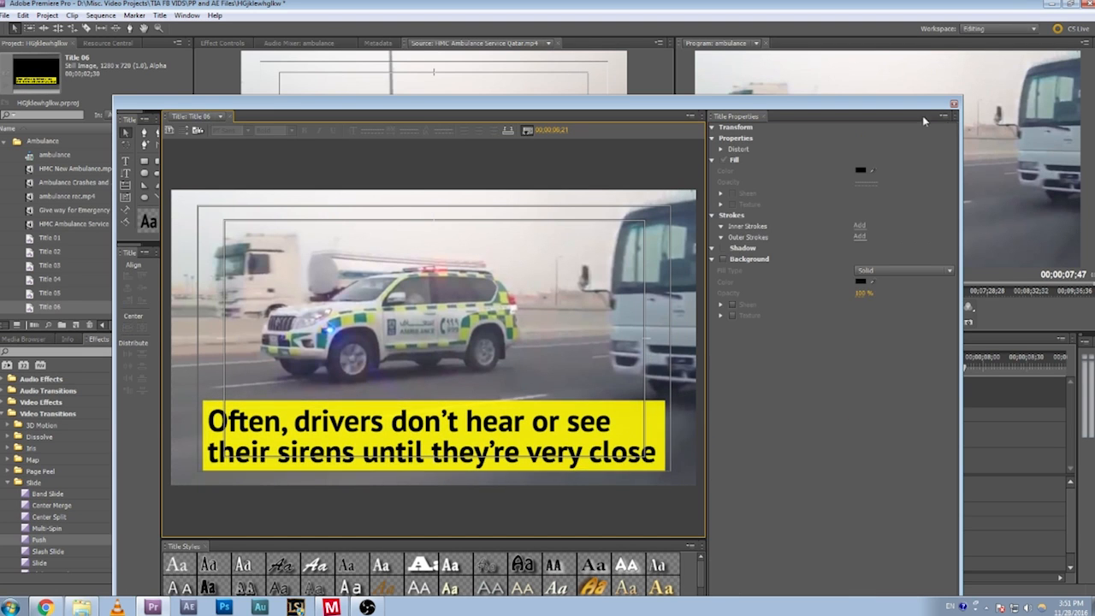
# - Place Title 06 on Video 2 above the HMC Ambulance Service Qatar clip and trim it to the clip's end
pyautogui.click(954, 105)
pyautogui.moveTo(41, 307); pyautogui.dragTo(774, 436)
pyautogui.press('space')
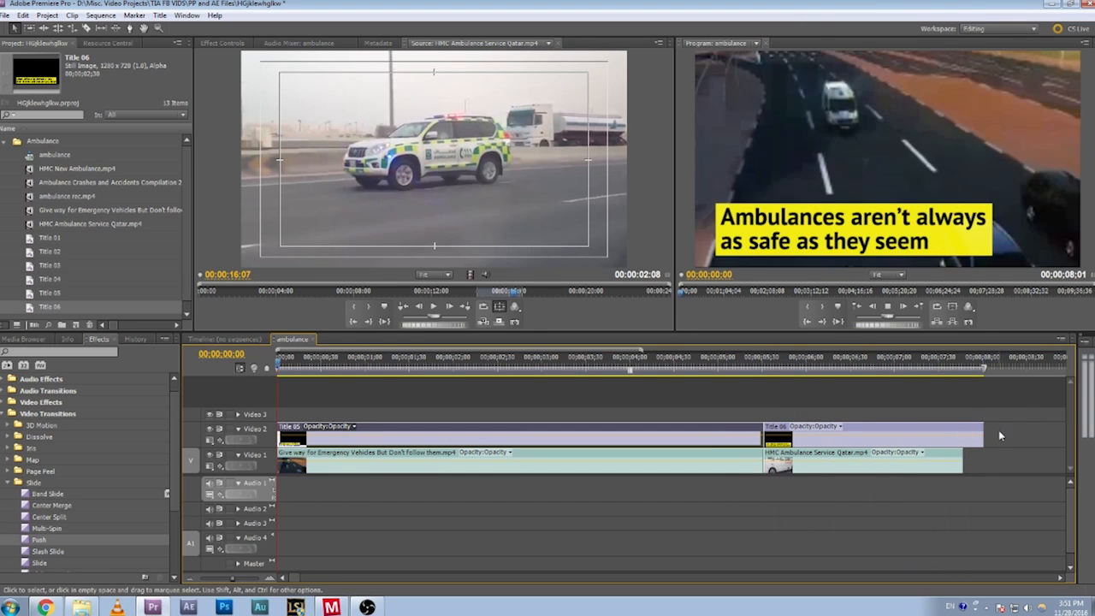
pyautogui.moveTo(985, 432); pyautogui.dragTo(961, 432)
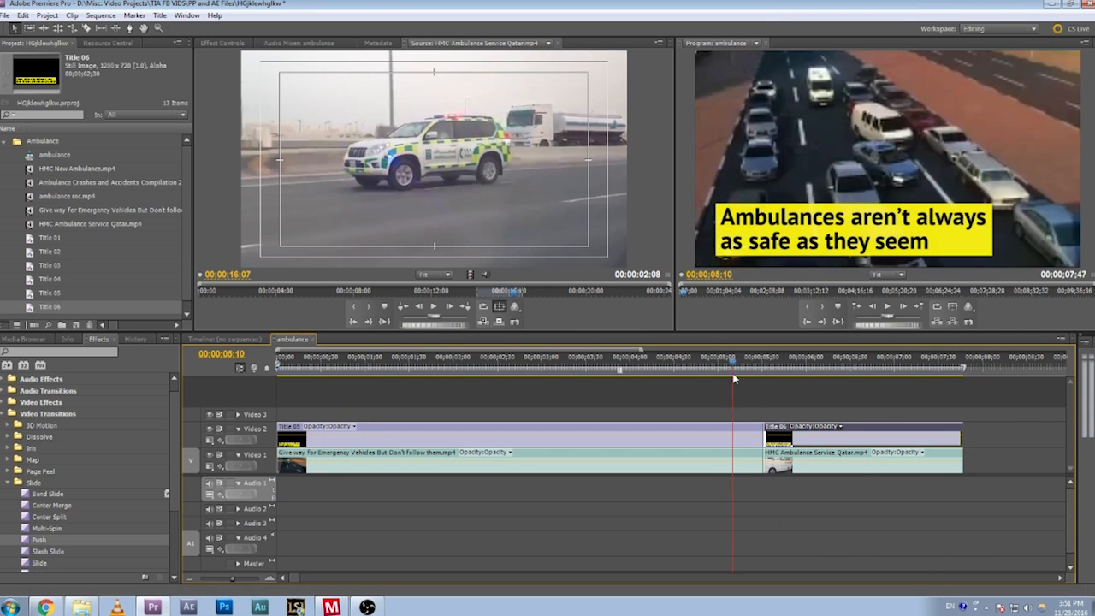
# - Scrub and play the sequence around the cut between Title 05 and Title 06 to check the title change
pyautogui.click(797, 366)
pyautogui.moveTo(796, 379); pyautogui.dragTo(762, 374)
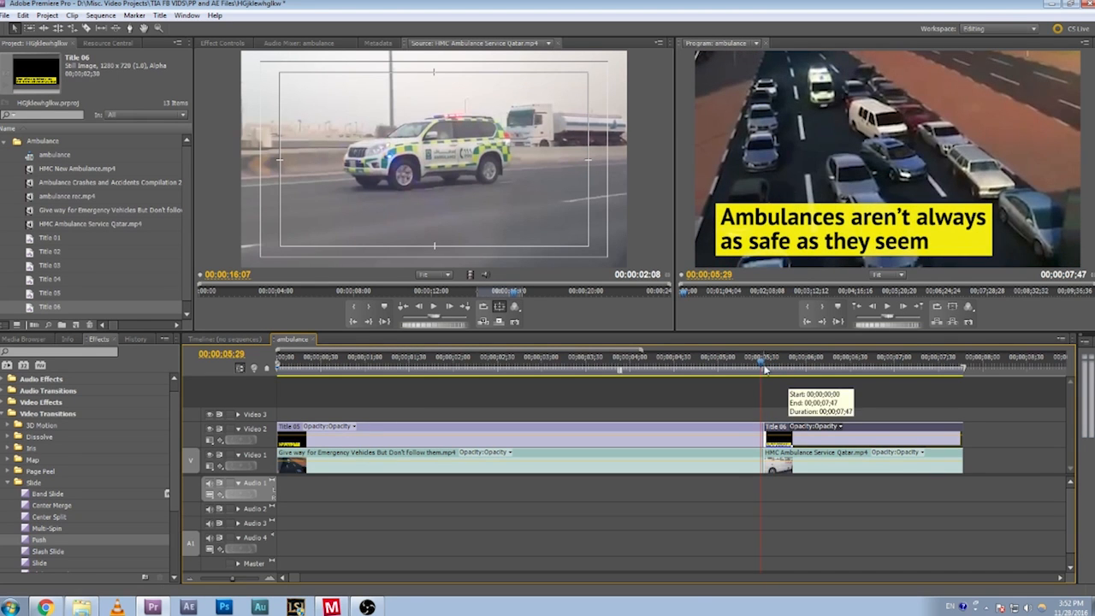
pyautogui.click(792, 370)
pyautogui.moveTo(794, 370); pyautogui.dragTo(716, 370)
pyautogui.press('space')
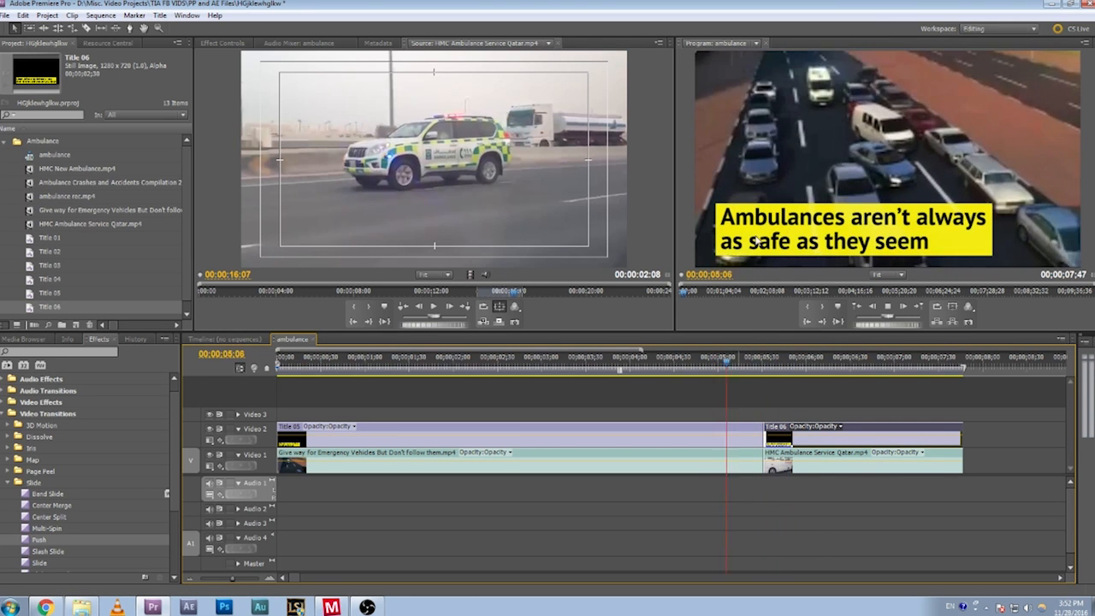
pyautogui.click(745, 361)
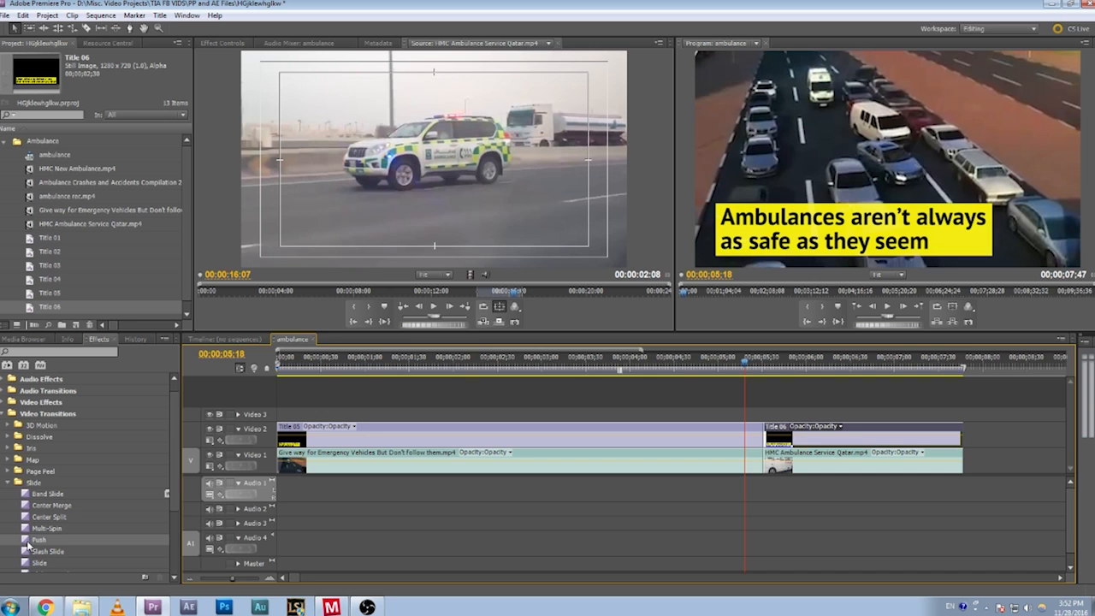
# - Apply the Push transition at the cut between Title 05 and Title 06 and at the start of Title 05
pyautogui.moveTo(28, 545); pyautogui.dragTo(148, 524)
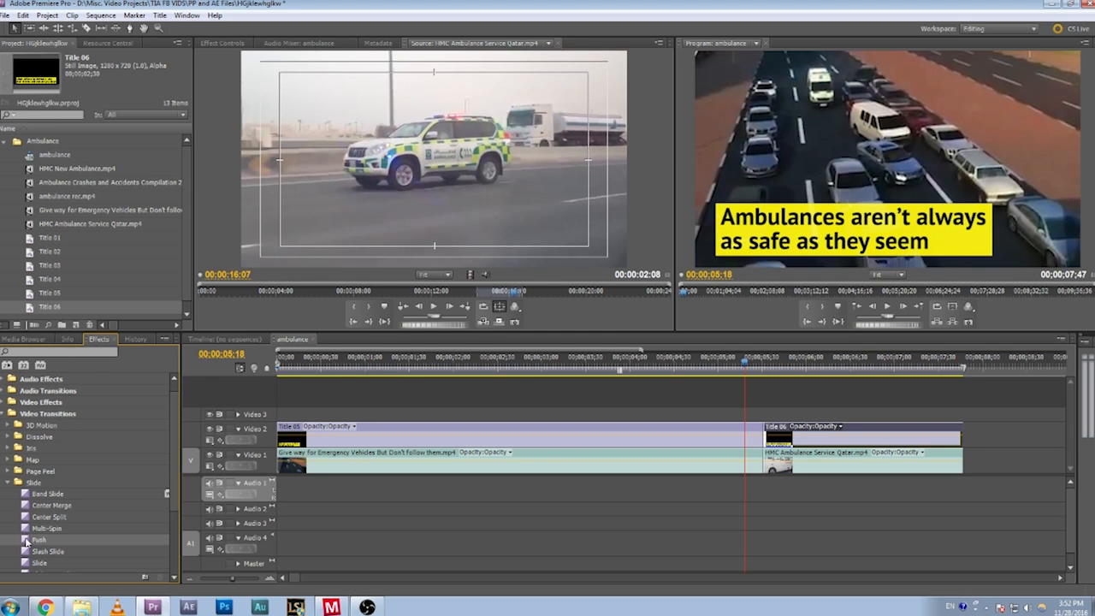
pyautogui.moveTo(24, 542); pyautogui.dragTo(205, 504)
pyautogui.moveTo(739, 431); pyautogui.dragTo(768, 433)
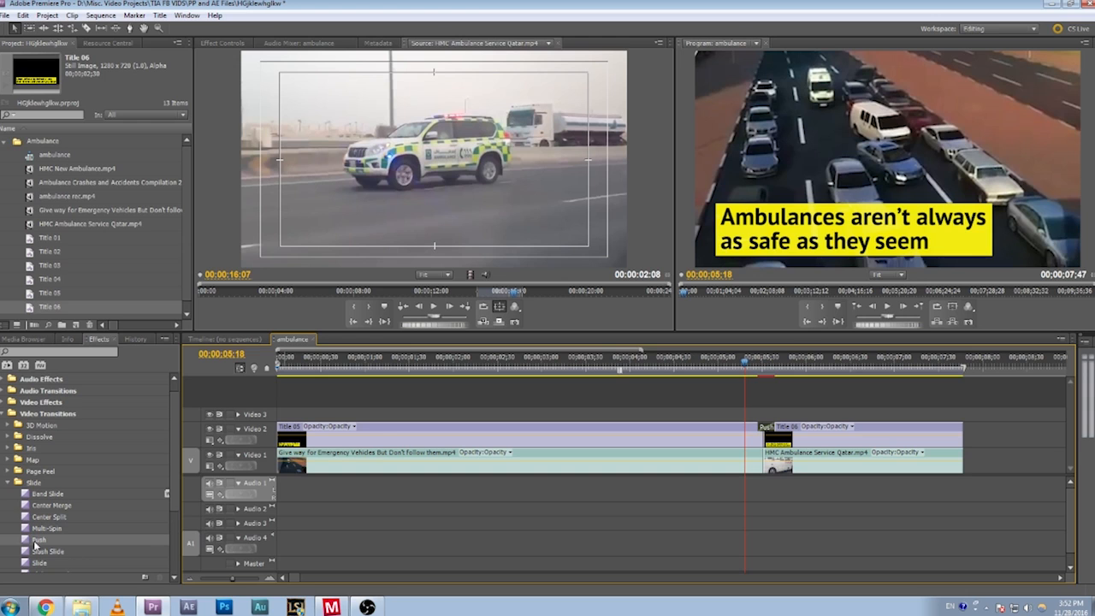
pyautogui.moveTo(34, 545); pyautogui.dragTo(292, 436)
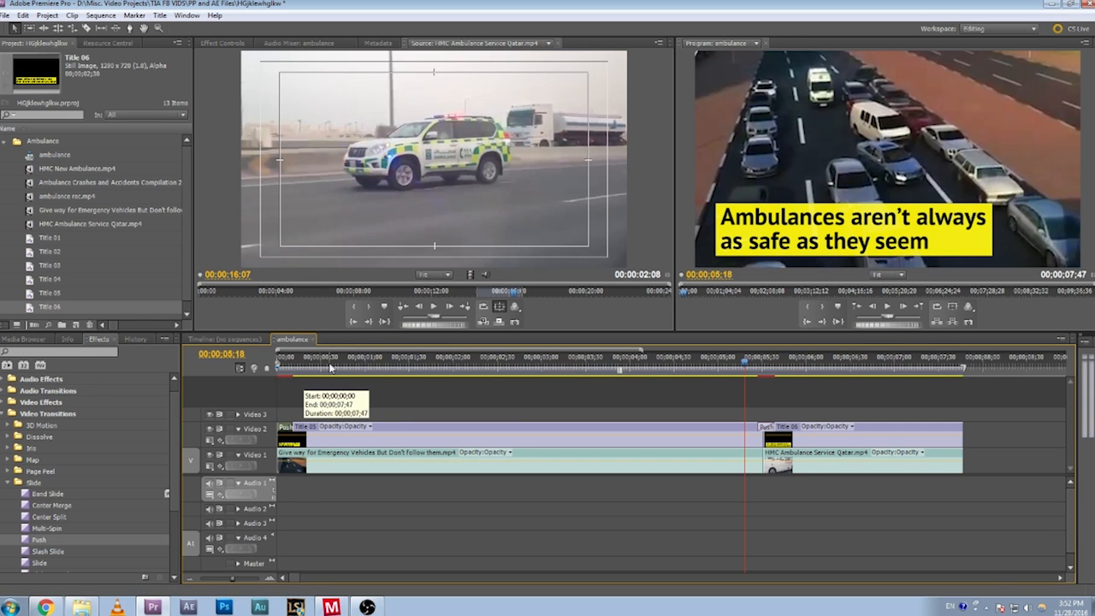
# - Play the sequence from the start and again from the title cut to review the Push transitions
pyautogui.moveTo(329, 366); pyautogui.dragTo(257, 367)
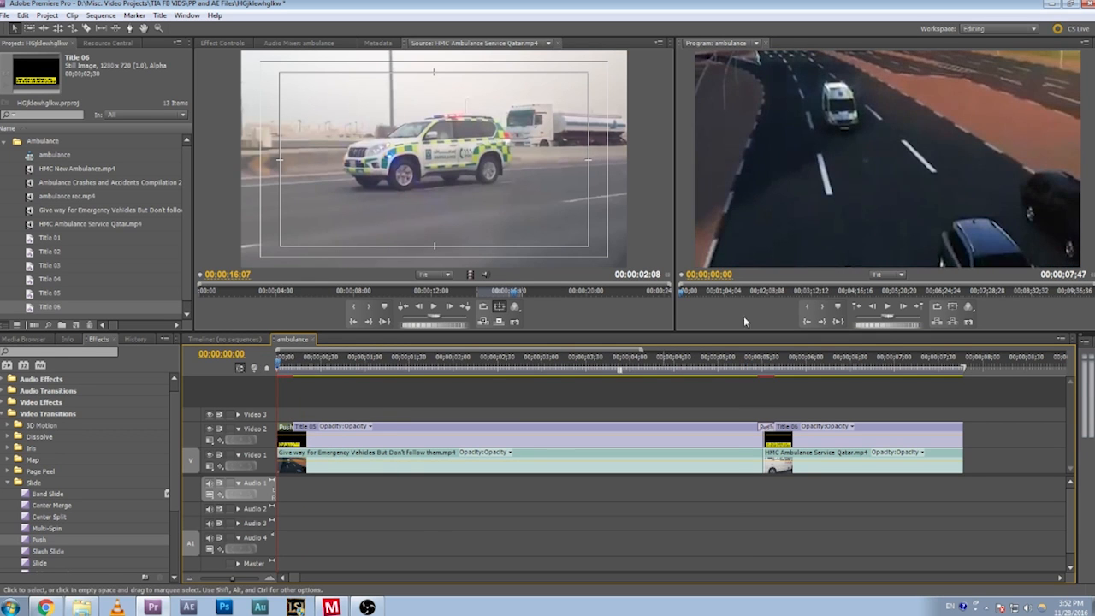
pyautogui.press('space')
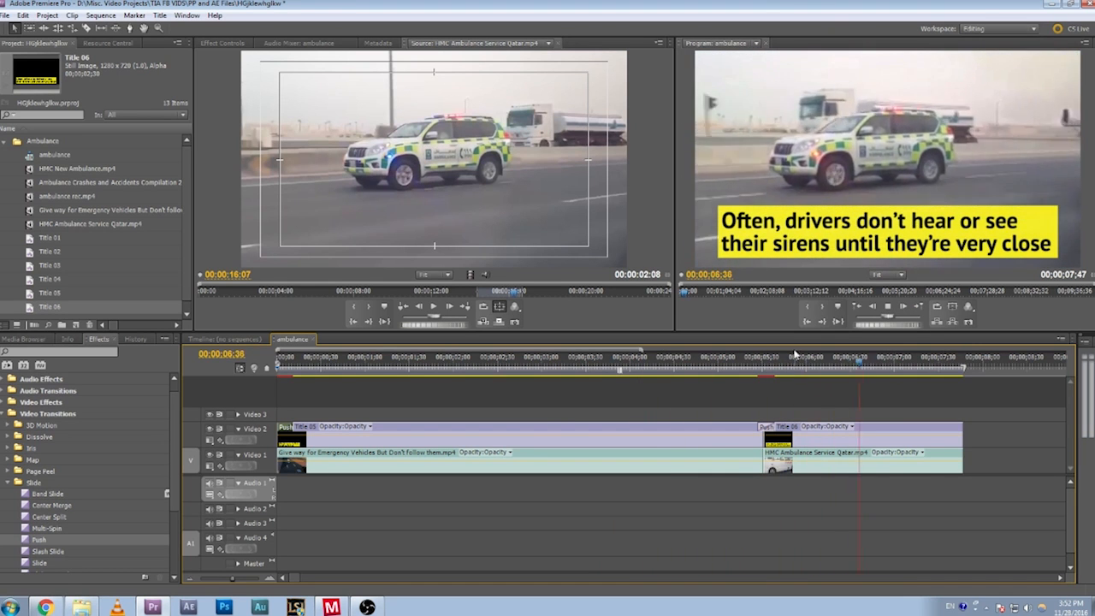
pyautogui.moveTo(764, 371)
pyautogui.mouseDown()
pyautogui.moveTo(753, 369)
pyautogui.moveTo(777, 370)
pyautogui.moveTo(755, 368)
pyautogui.mouseUp()
pyautogui.press('space')
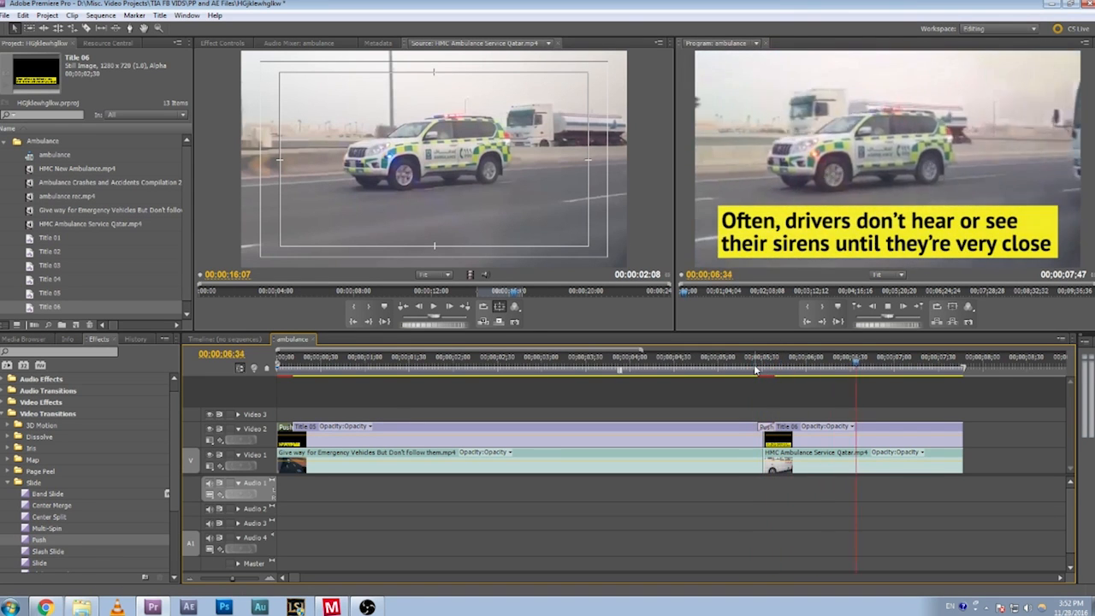
pyautogui.press('space')
pyautogui.press('Up')
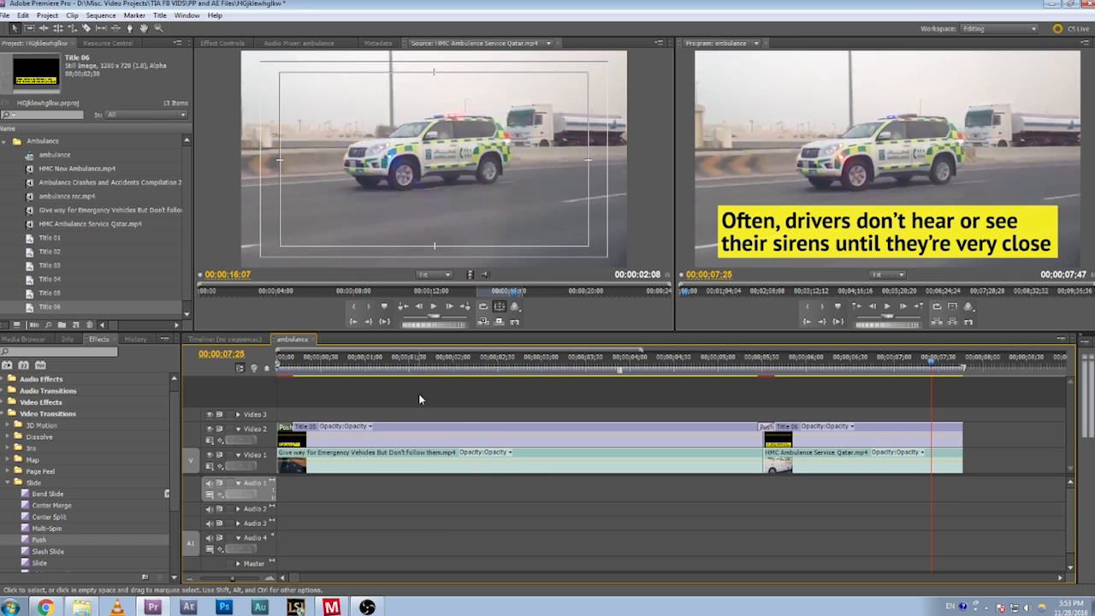
# - Move the playhead to 00;00;00;31 in the first clip and hide the Video 2 title track
pyautogui.click(432, 368)
pyautogui.moveTo(471, 373); pyautogui.dragTo(322, 346)
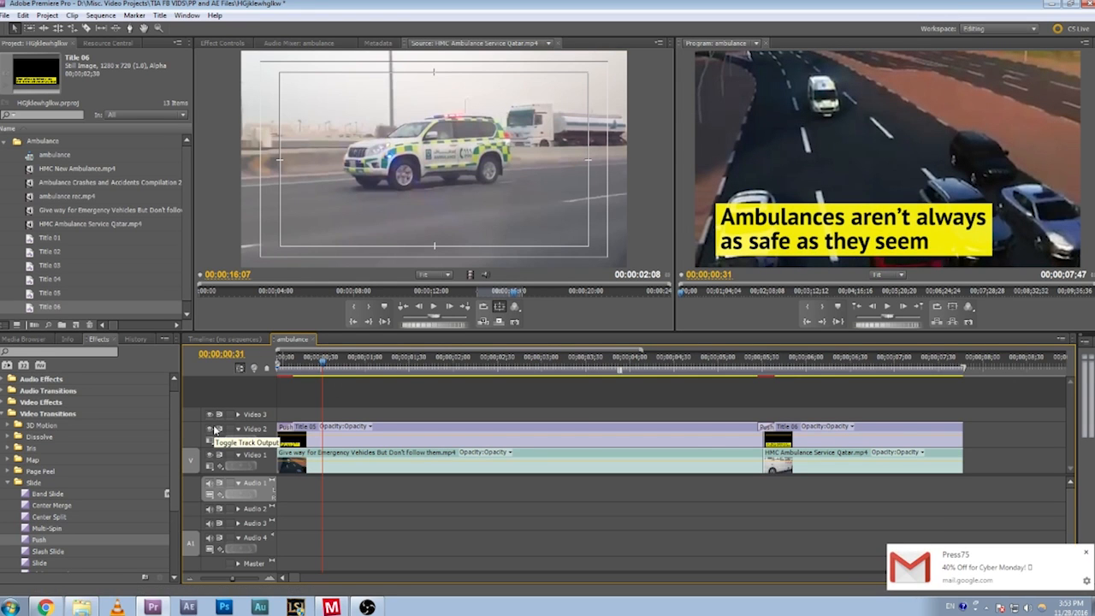
pyautogui.click(209, 429)
pyautogui.click(209, 429)
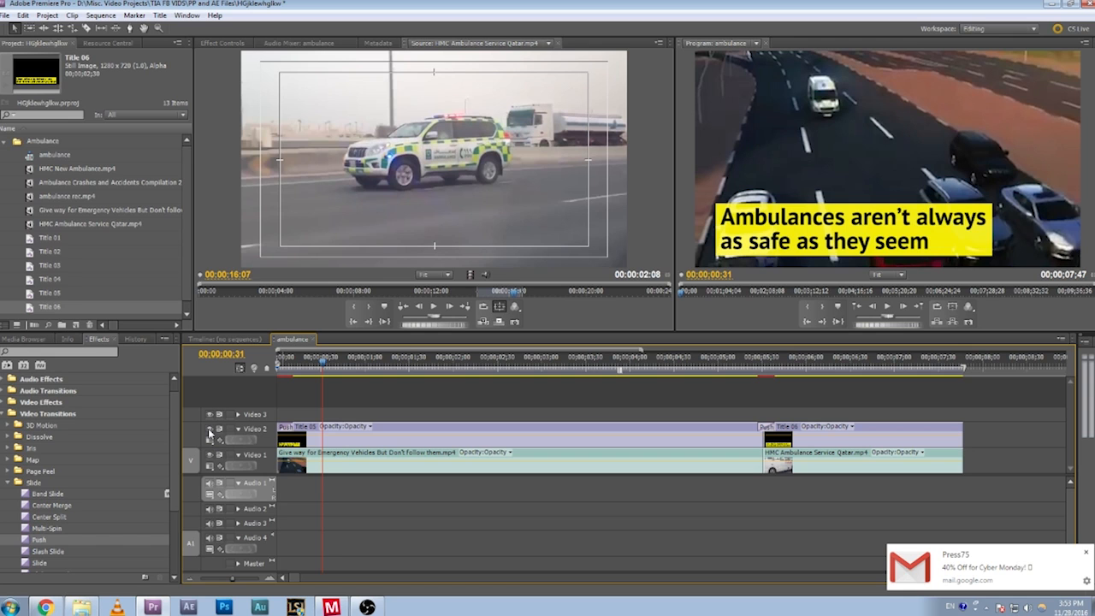
pyautogui.click(208, 429)
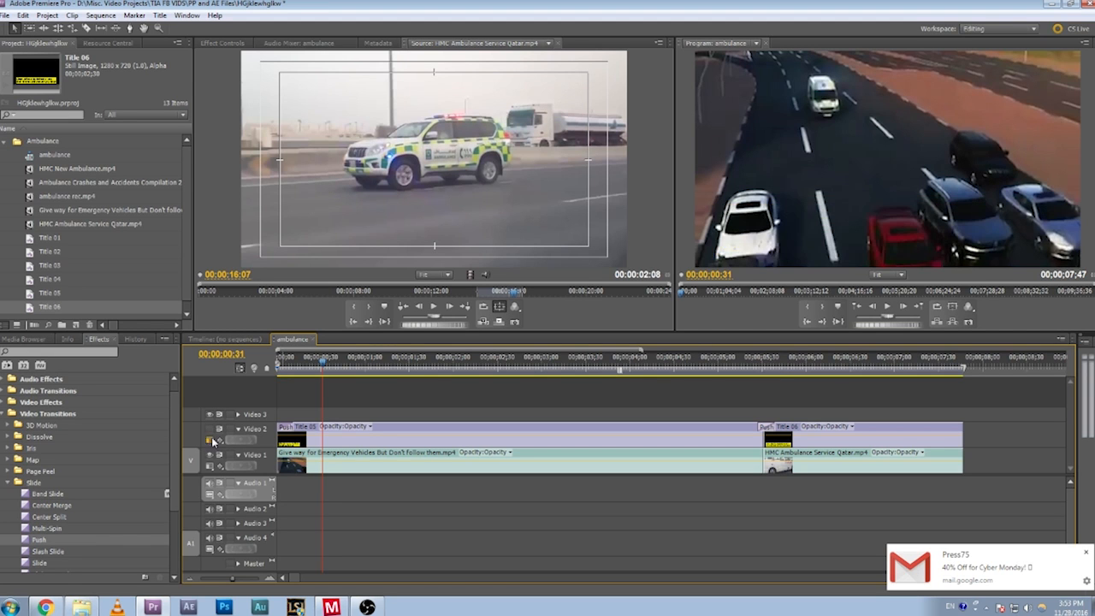
# - Switch to the video scripts document in Chrome and copy "Ambulances aren't always as safe as they seem"
pyautogui.click(53, 608)
pyautogui.moveTo(402, 214); pyautogui.dragTo(336, 214)
pyautogui.hotkey('ctrl', 'c')
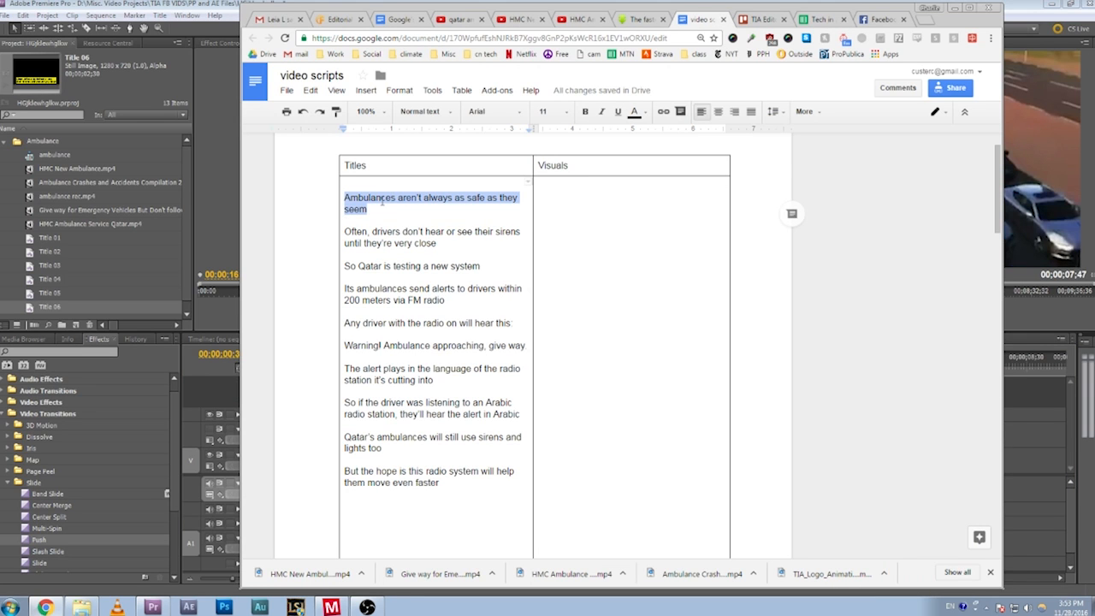
# - Return to Premiere Pro and create a new blank still title with the default video settings and name
pyautogui.click(120, 325)
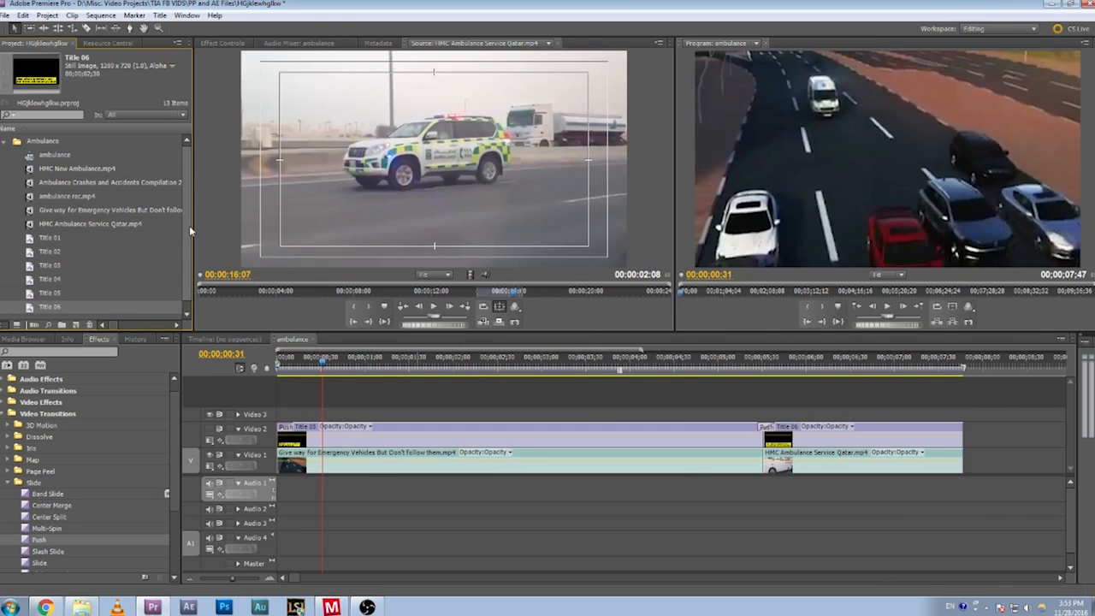
pyautogui.click(159, 15)
pyautogui.moveTo(184, 28)
pyautogui.click(325, 28)
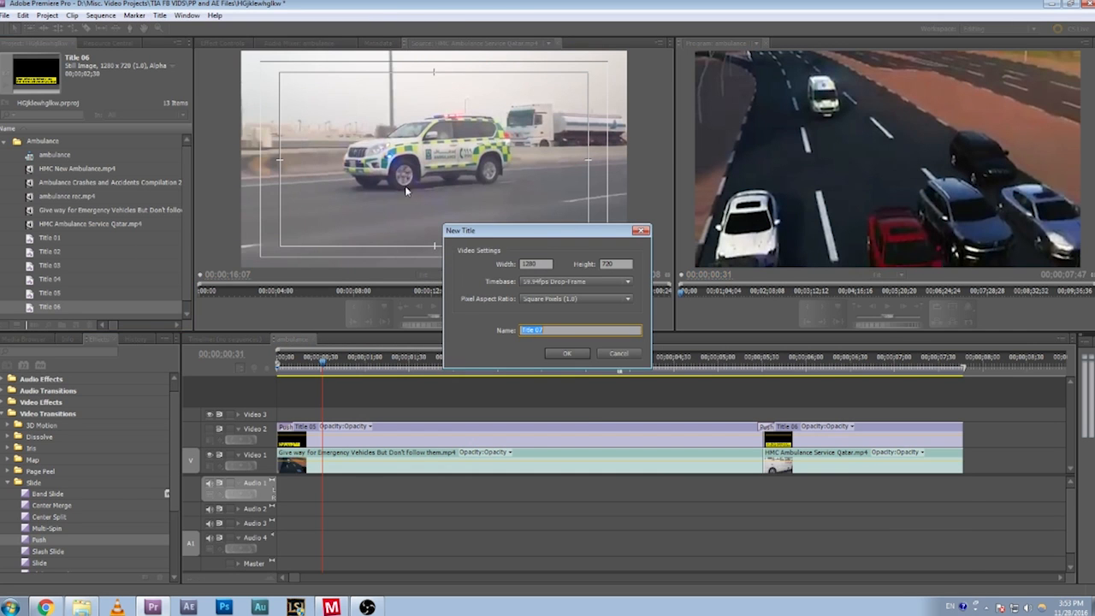
pyautogui.click(568, 353)
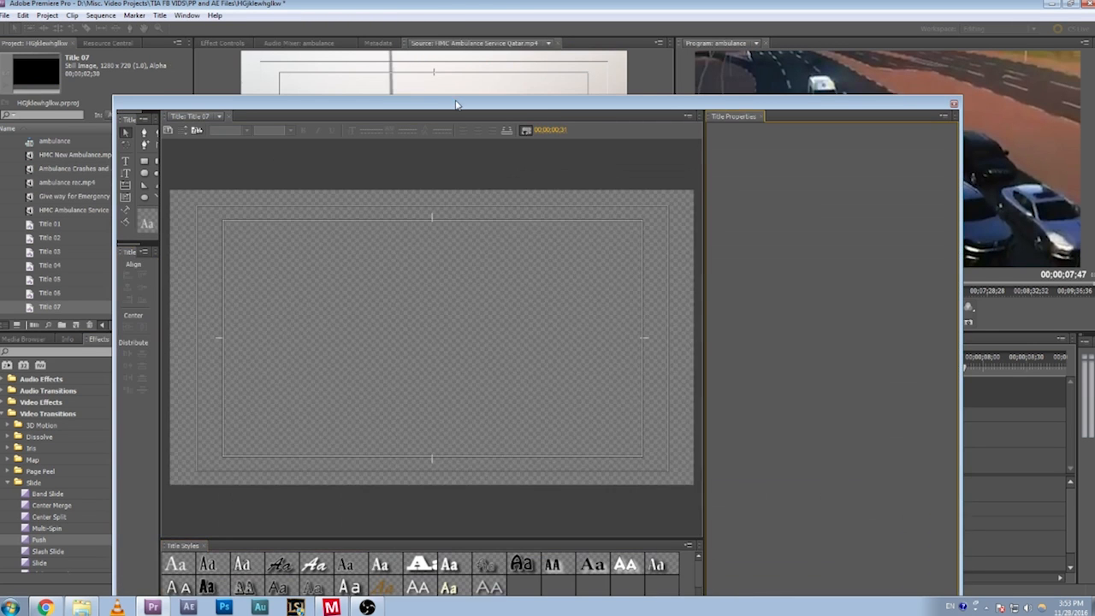
pyautogui.moveTo(456, 102); pyautogui.dragTo(461, 64)
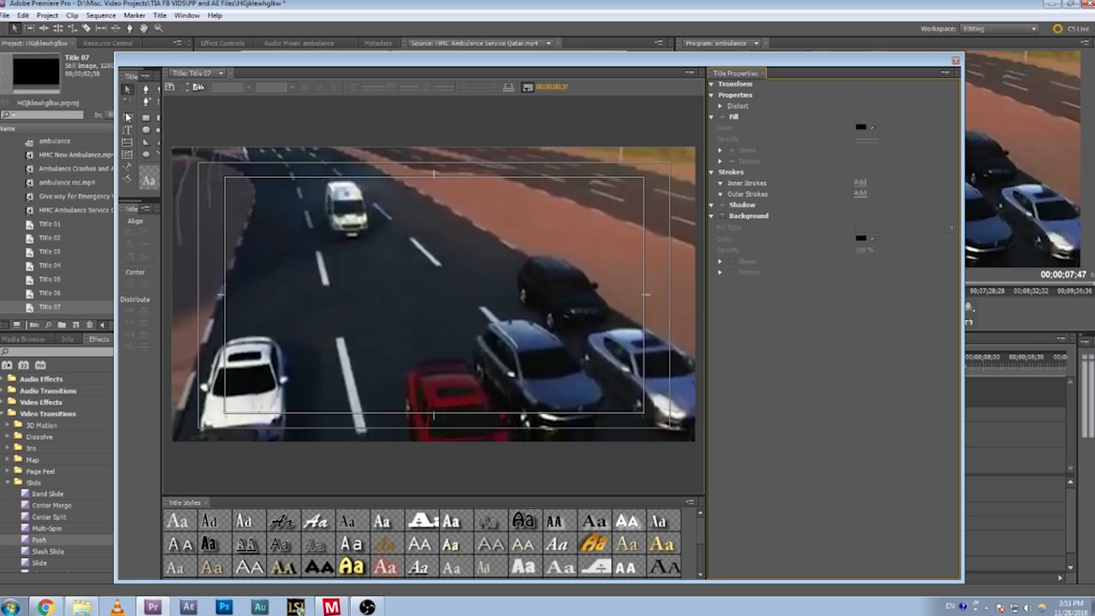
# - Add a text box across the lower safe area of the title and paste the copied sentence into it
pyautogui.click(127, 118)
pyautogui.moveTo(227, 319); pyautogui.dragTo(640, 413)
pyautogui.hotkey('ctrl', 'v')
# - Format the whole title text as PT Sans Bold at size 80
pyautogui.hotkey('ctrl', 'a')
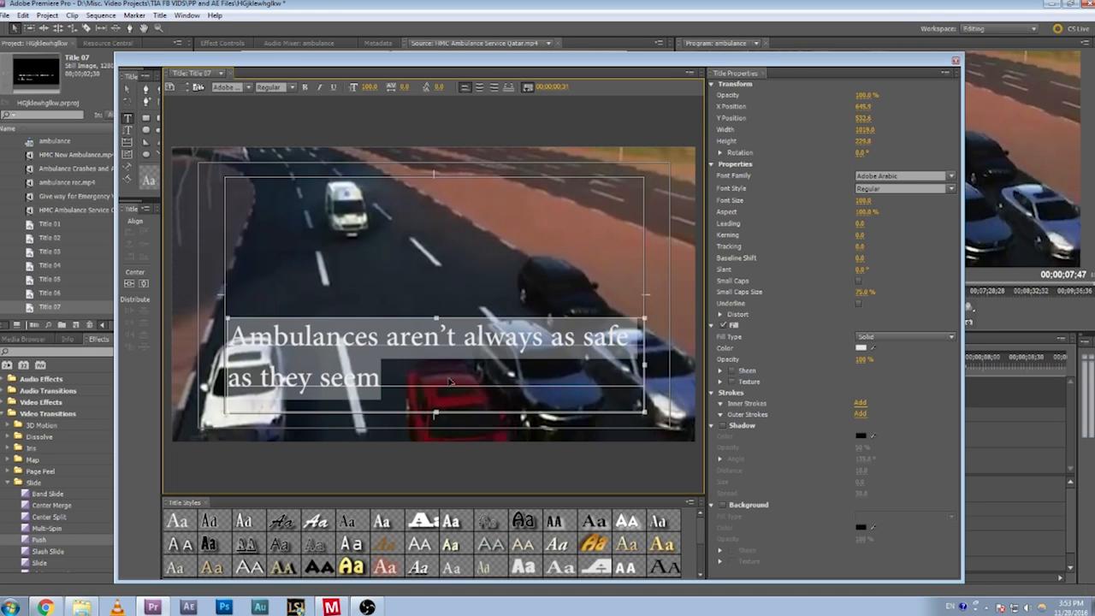
pyautogui.click(891, 177)
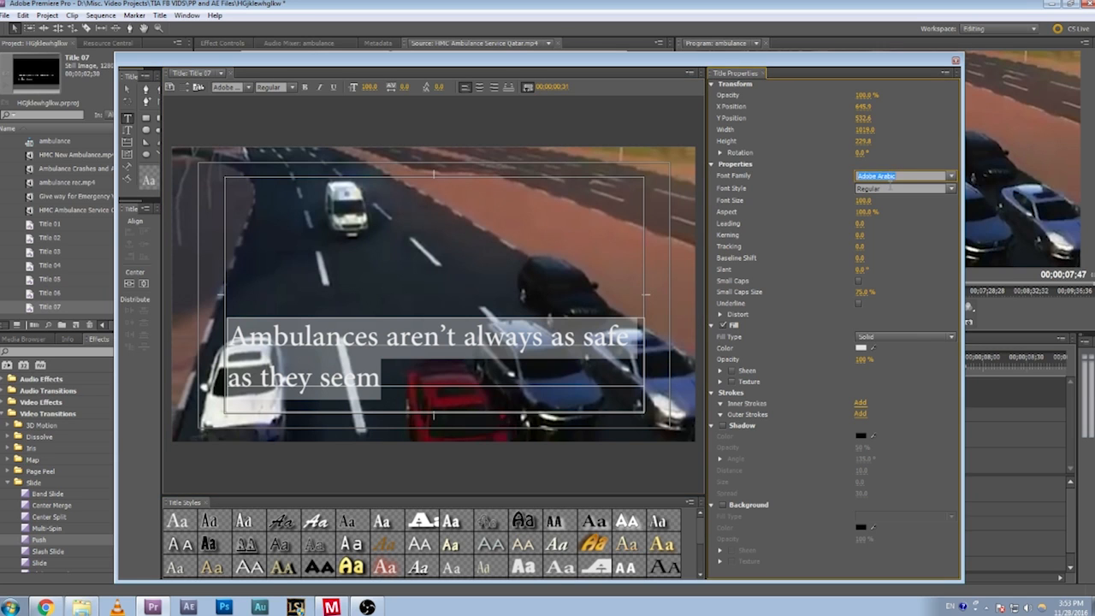
pyautogui.write('PTSans')
pyautogui.press('Return')
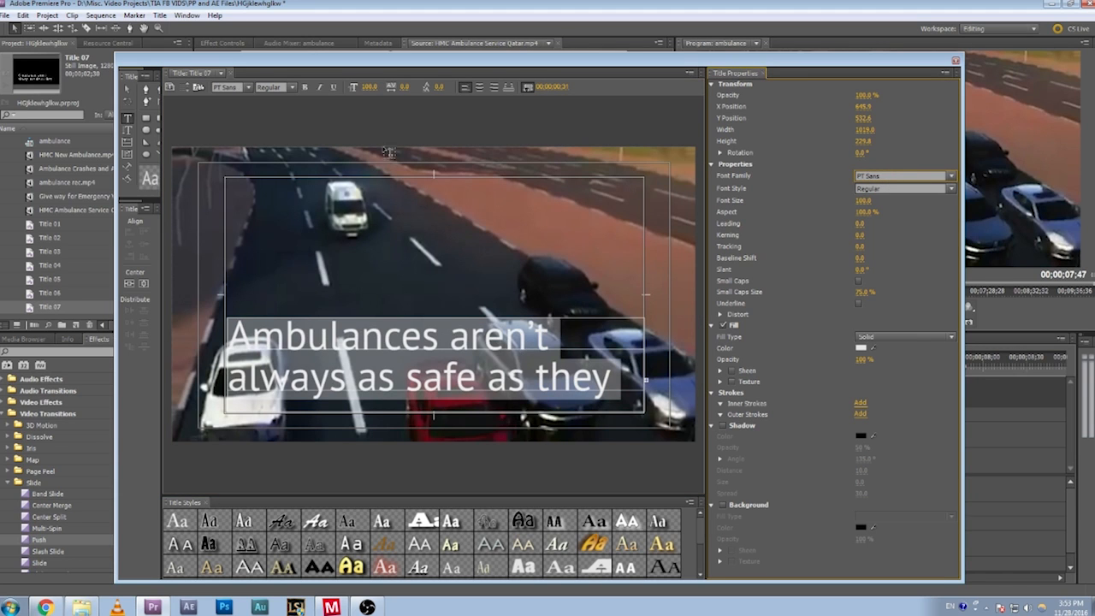
pyautogui.click(305, 88)
pyautogui.click(369, 86)
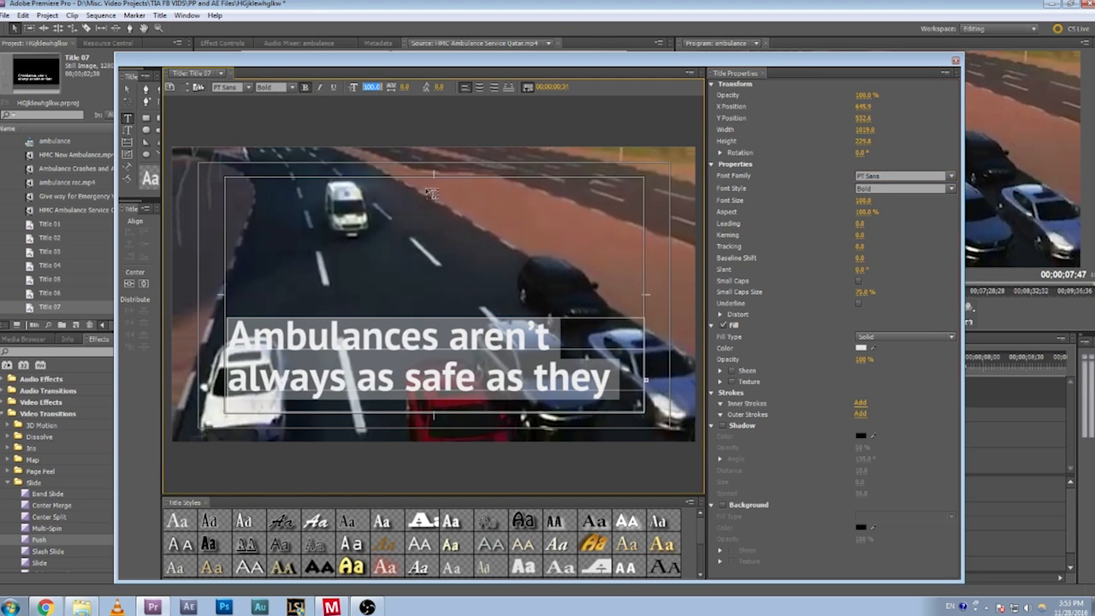
pyautogui.write('80')
pyautogui.press('Return')
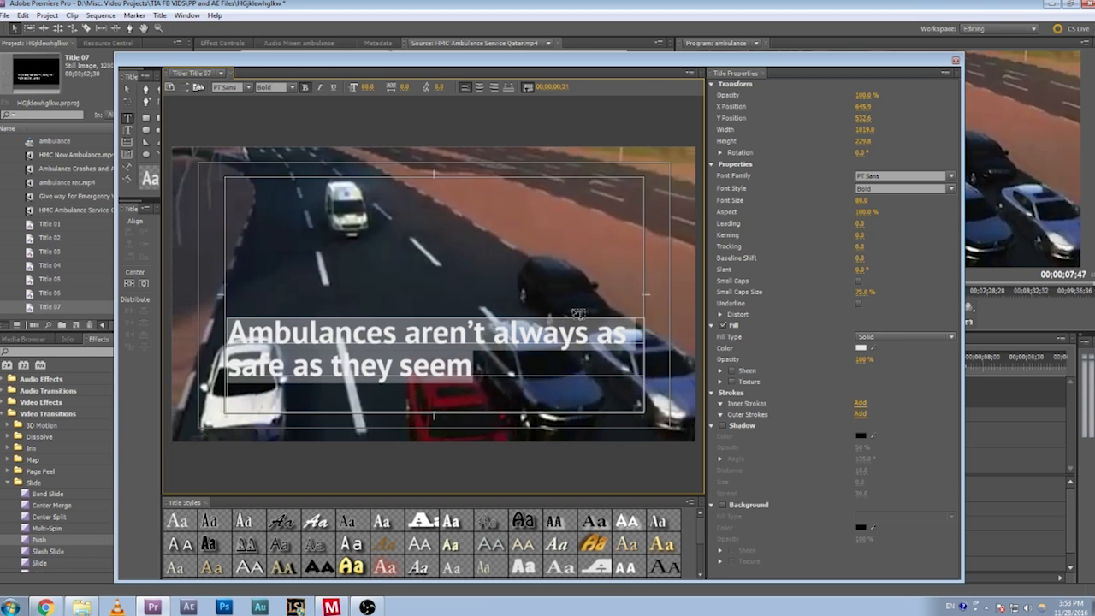
# - Replace the space after "always" with a line break so the second line begins with "as safe"
pyautogui.click(599, 340)
pyautogui.press('BackSpace')
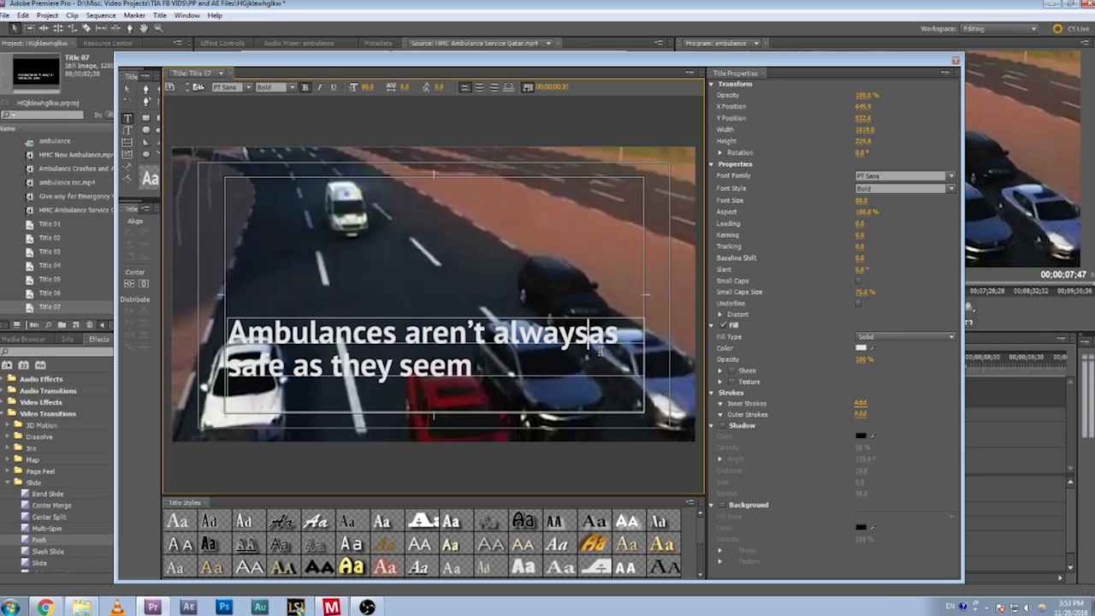
pyautogui.press('Return')
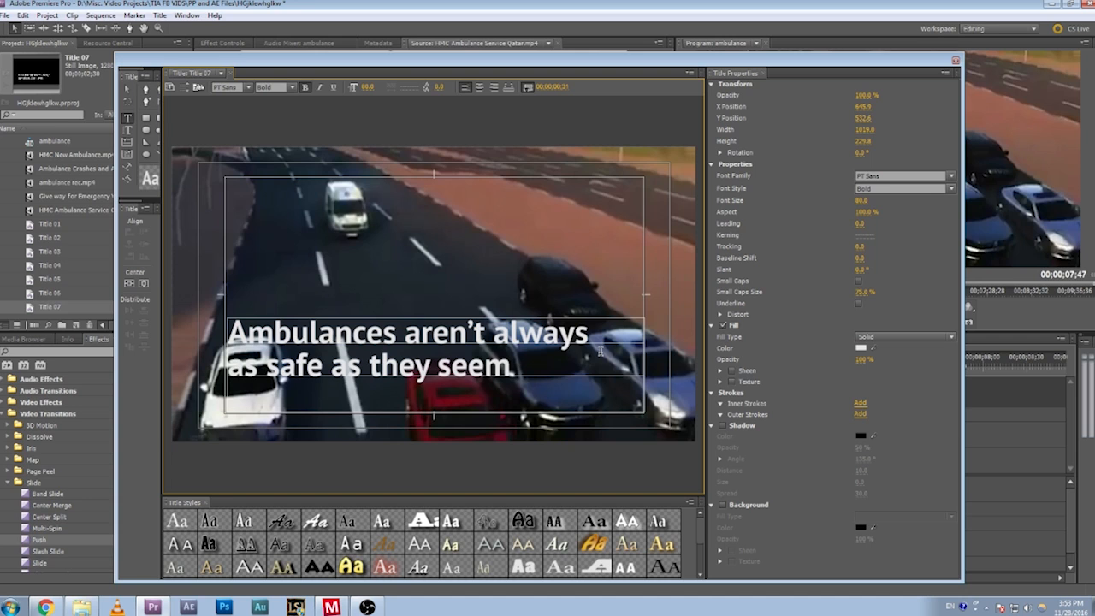
pyautogui.press('BackSpace')
pyautogui.hotkey('ctrl', 'a')
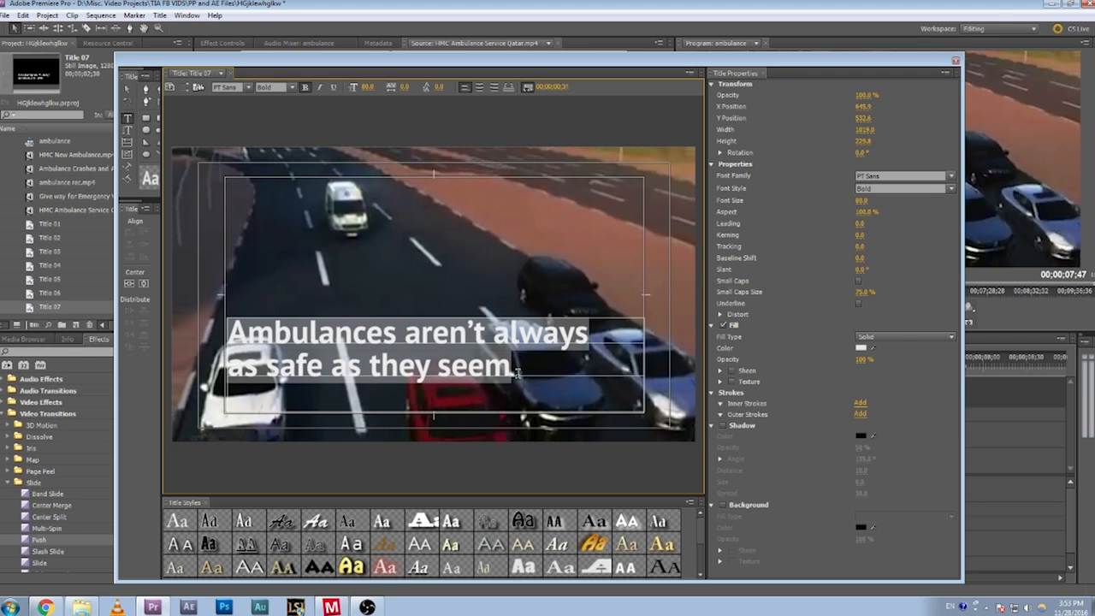
pyautogui.press('Right')
pyautogui.hotkey('ctrl', 'a')
pyautogui.press('Right')
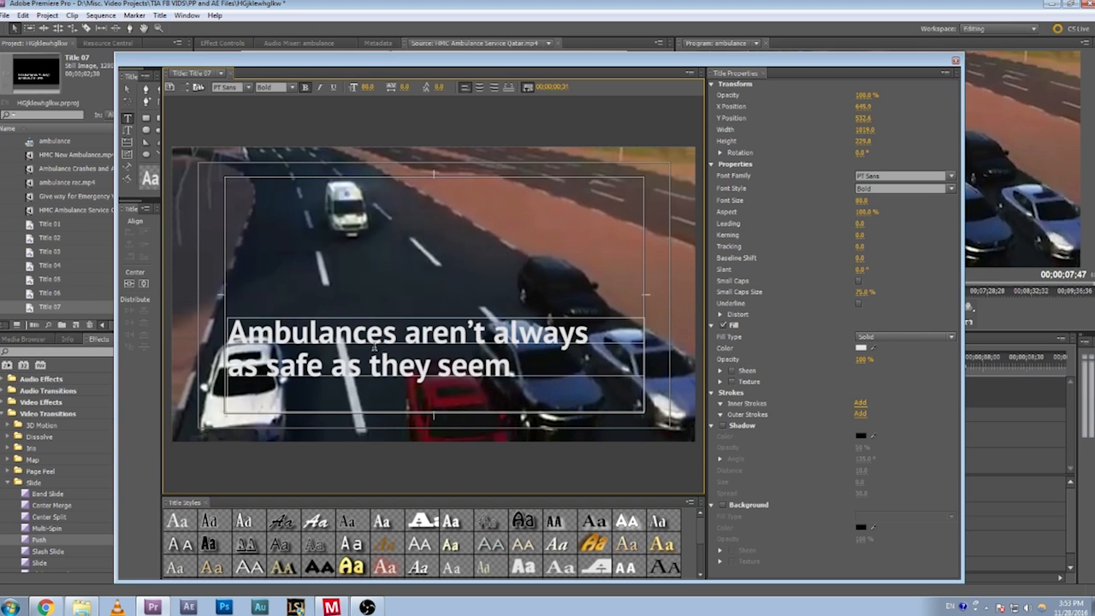
pyautogui.click(399, 366)
pyautogui.write('A')
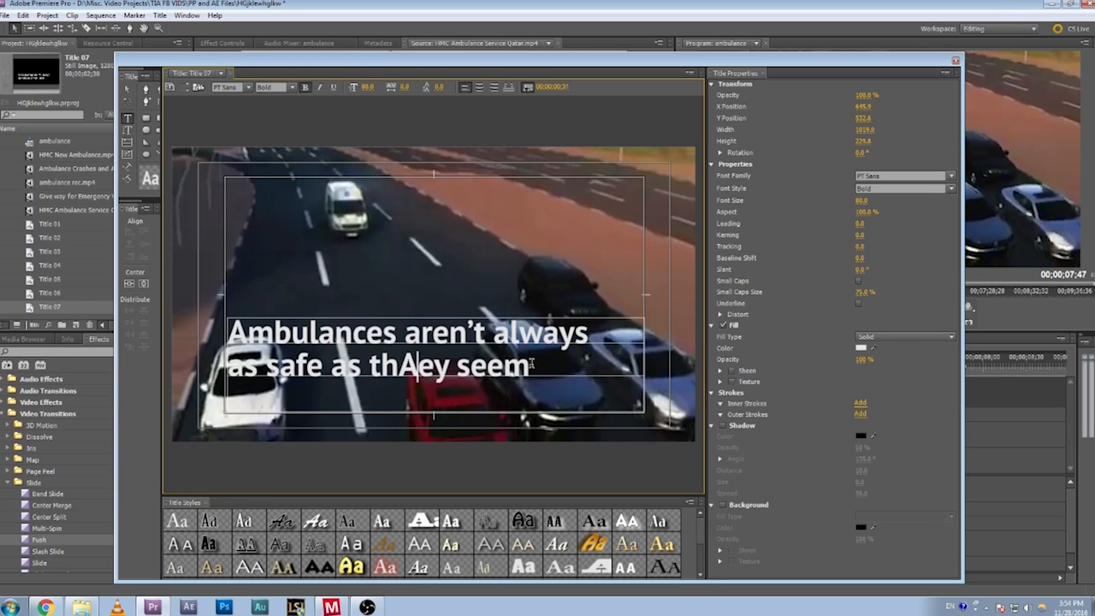
pyautogui.hotkey('ctrl', 'z')
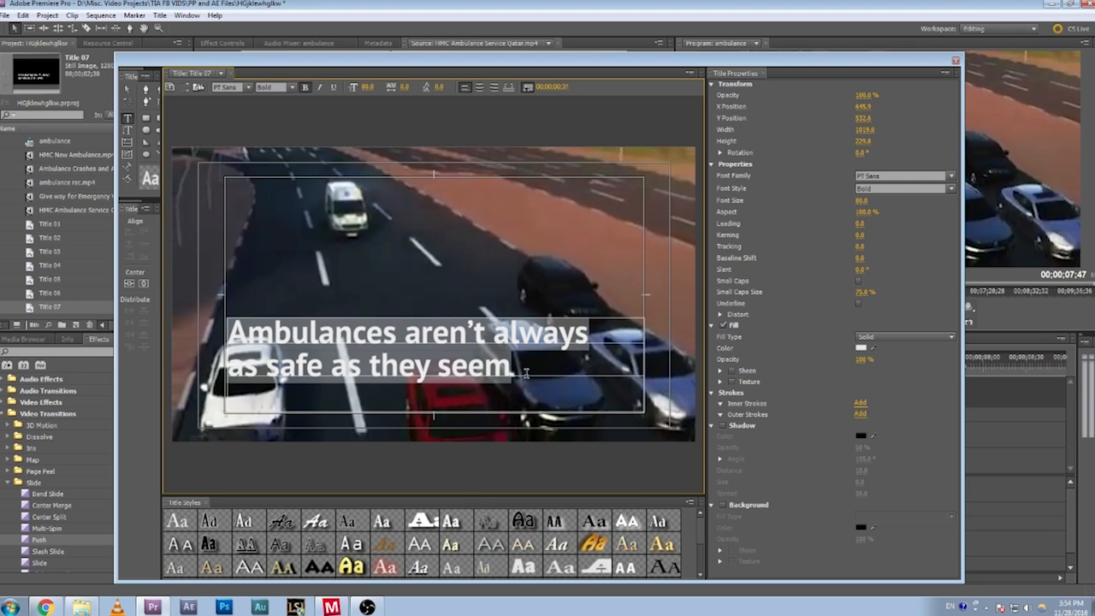
# - Set the title text's fill color to pure white, FFFFFF
pyautogui.click(860, 347)
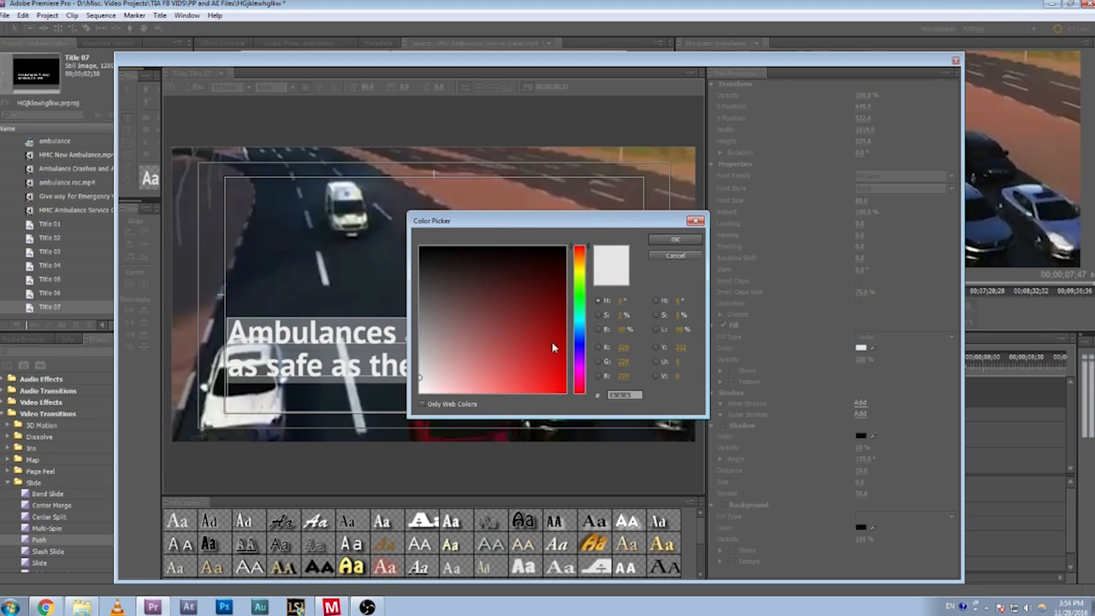
pyautogui.moveTo(465, 227); pyautogui.dragTo(457, 192)
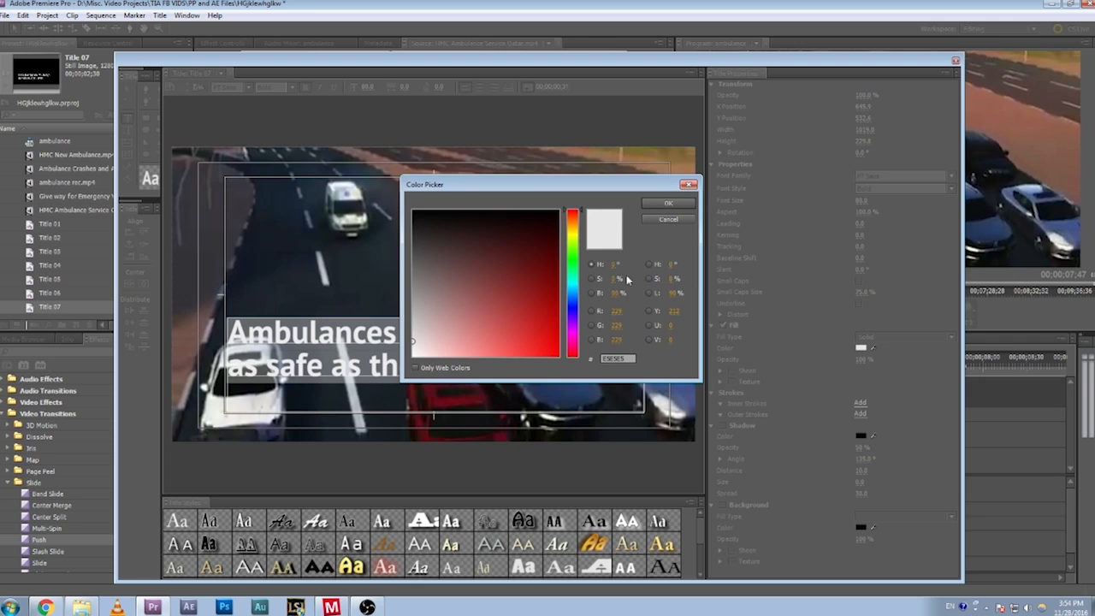
pyautogui.click(413, 354)
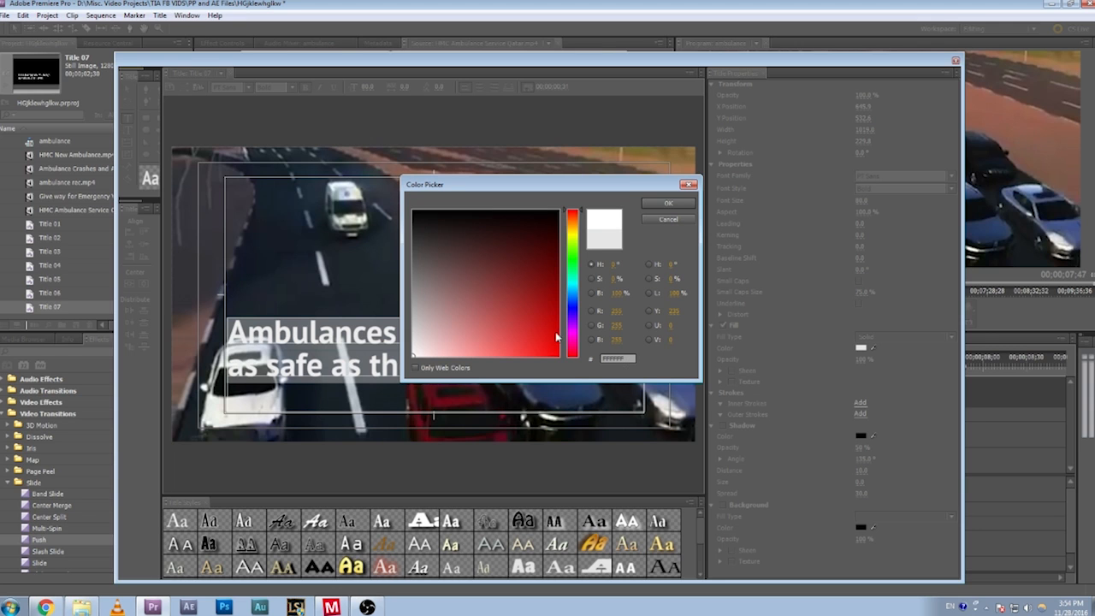
pyautogui.click(659, 210)
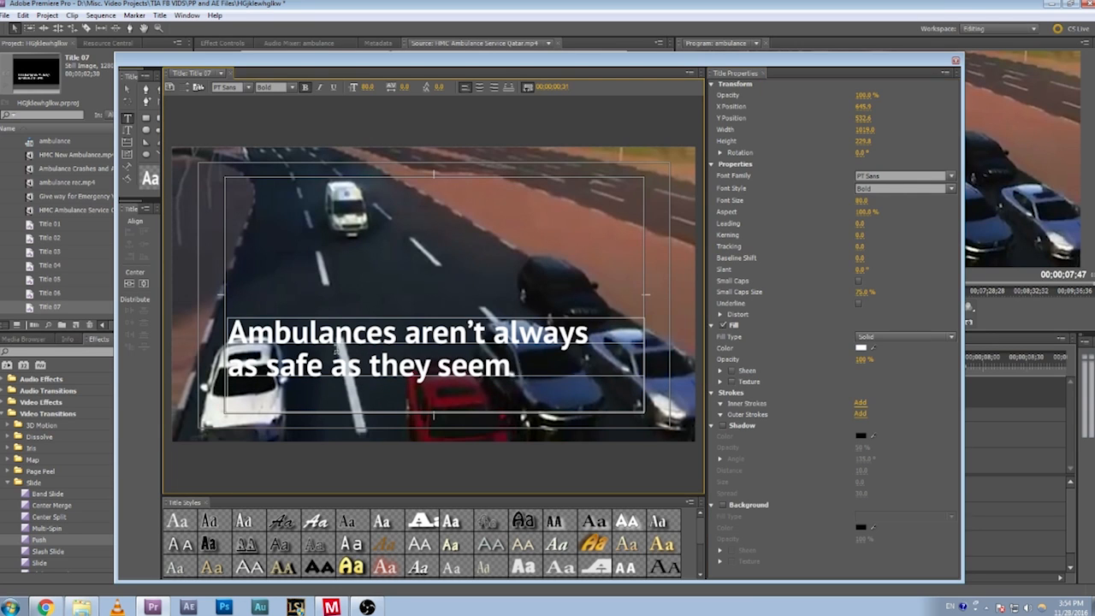
# - Center-align both lines of the title text
pyautogui.hotkey('ctrl', 'a')
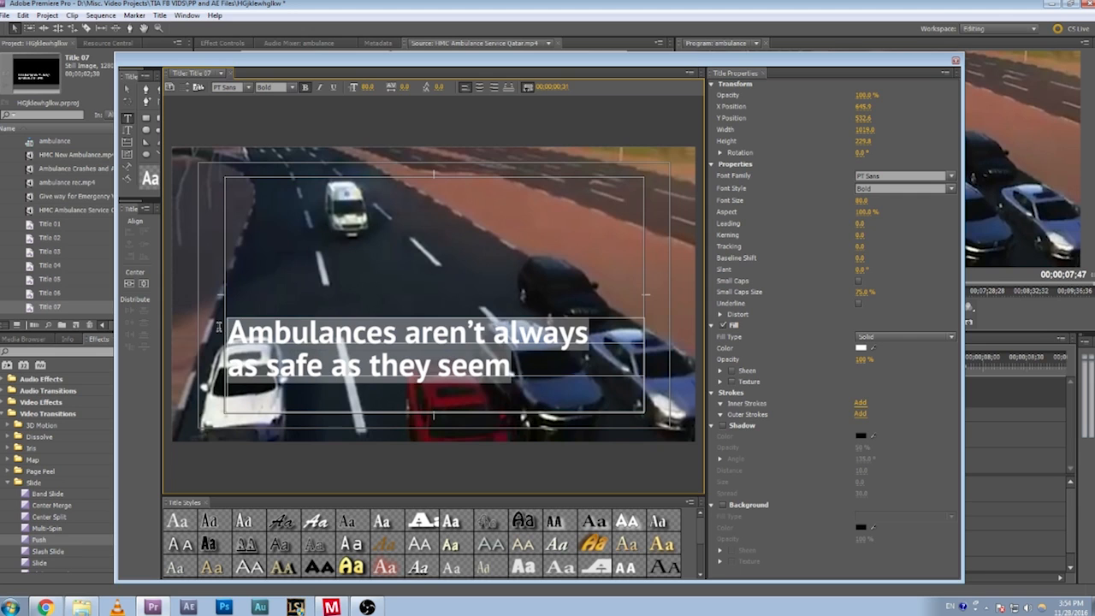
pyautogui.click(480, 87)
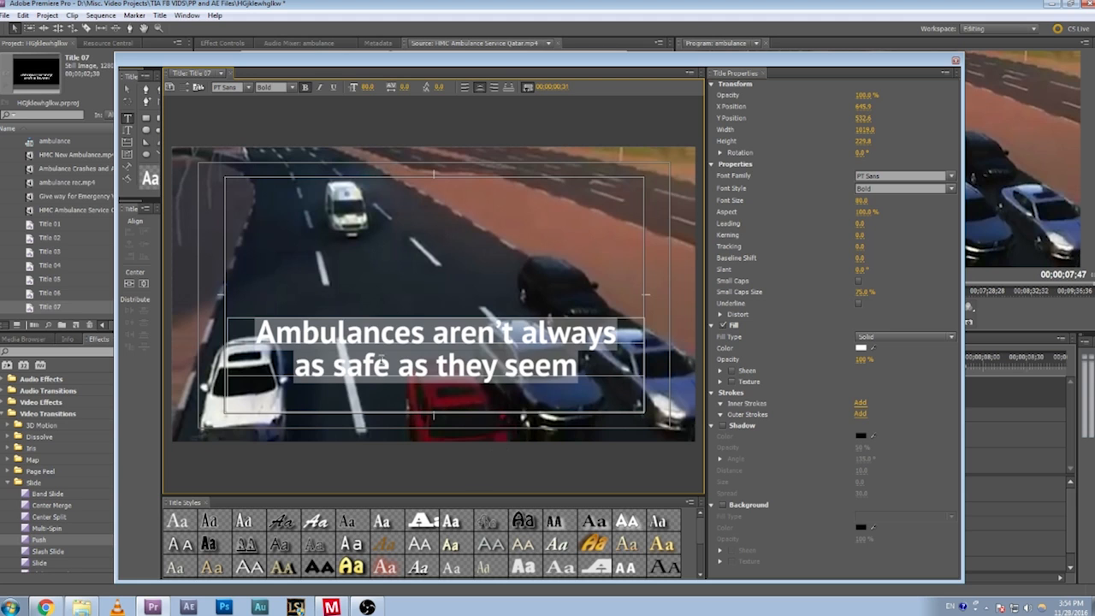
pyautogui.click(380, 360)
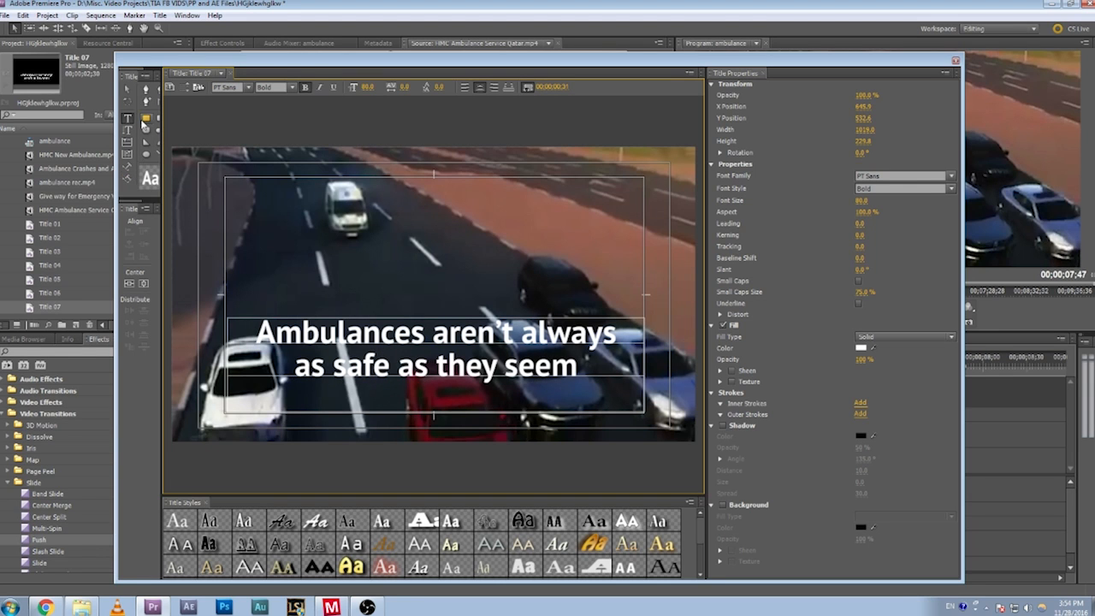
# - Nudge the text box straight down to a Y position of about 642, near the frame's lower edge
pyautogui.click(147, 118)
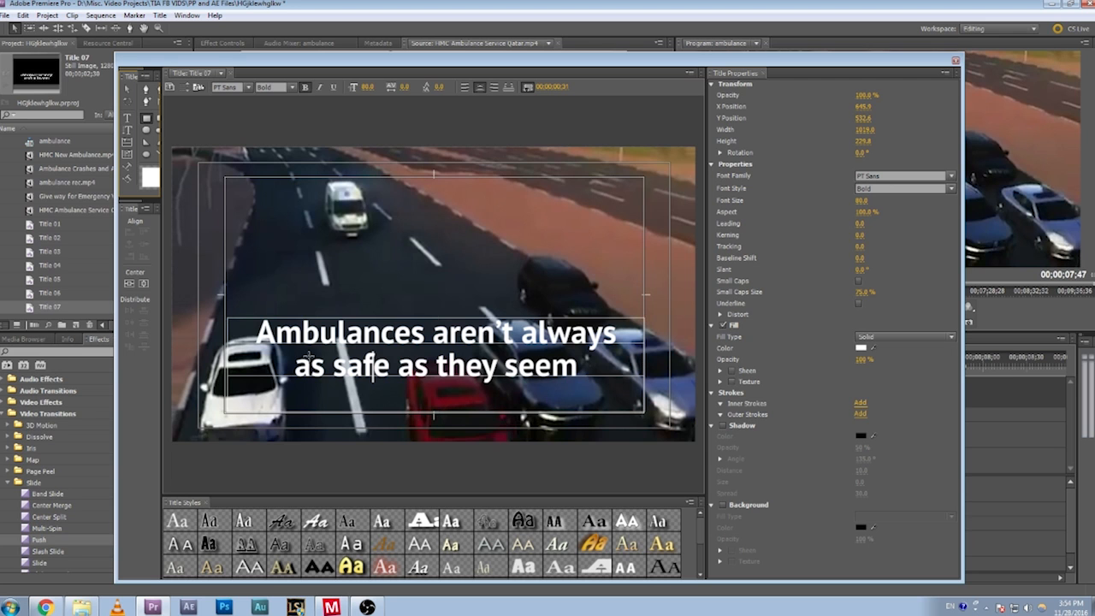
pyautogui.hotkey('shift', 'Down')
pyautogui.hotkey('shift', 'Down')
pyautogui.hotkey('shift', 'Down')
pyautogui.hotkey('shift', 'Down')
pyautogui.hotkey('shift', 'Down')
pyautogui.hotkey('shift', 'Down')
pyautogui.hotkey('shift', 'Down')
pyautogui.hotkey('shift', 'Down')
pyautogui.hotkey('shift', 'Down')
pyautogui.hotkey('shift', 'Down')
pyautogui.hotkey('shift', 'Down')
pyautogui.hotkey('shift', 'Down')
pyautogui.hotkey('shift', 'Down')
pyautogui.hotkey('shift', 'Down')
pyautogui.hotkey('shift', 'Down')
pyautogui.hotkey('shift', 'Down')
pyautogui.hotkey('shift', 'Down')
pyautogui.hotkey('shift', 'Down')
pyautogui.hotkey('shift', 'Down')
pyautogui.hotkey('shift', 'Down')
pyautogui.hotkey('shift', 'Down')
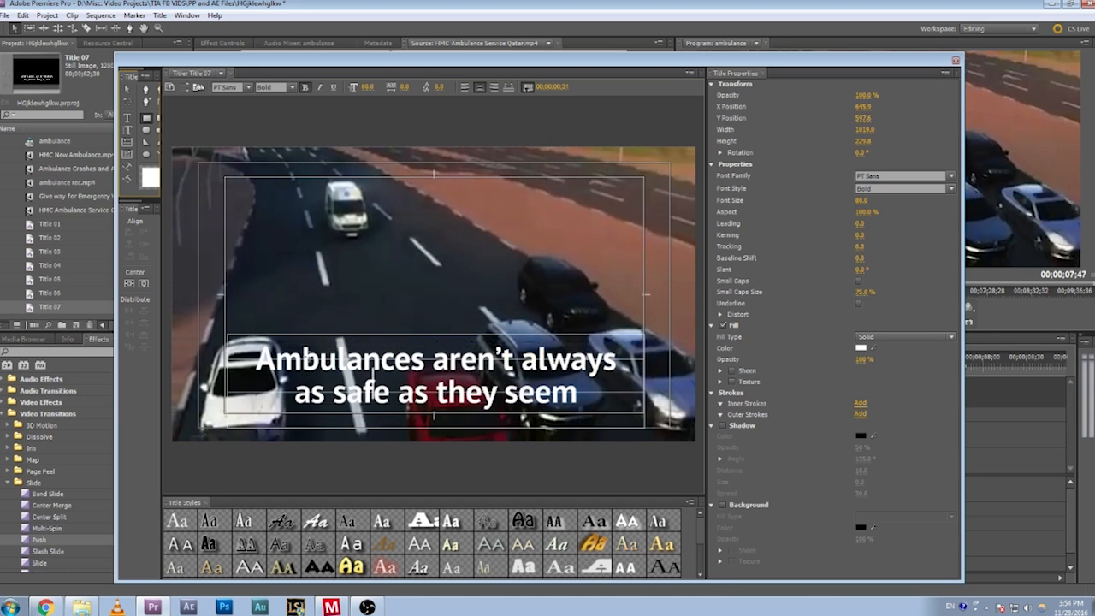
pyautogui.hotkey('shift', 'Down')
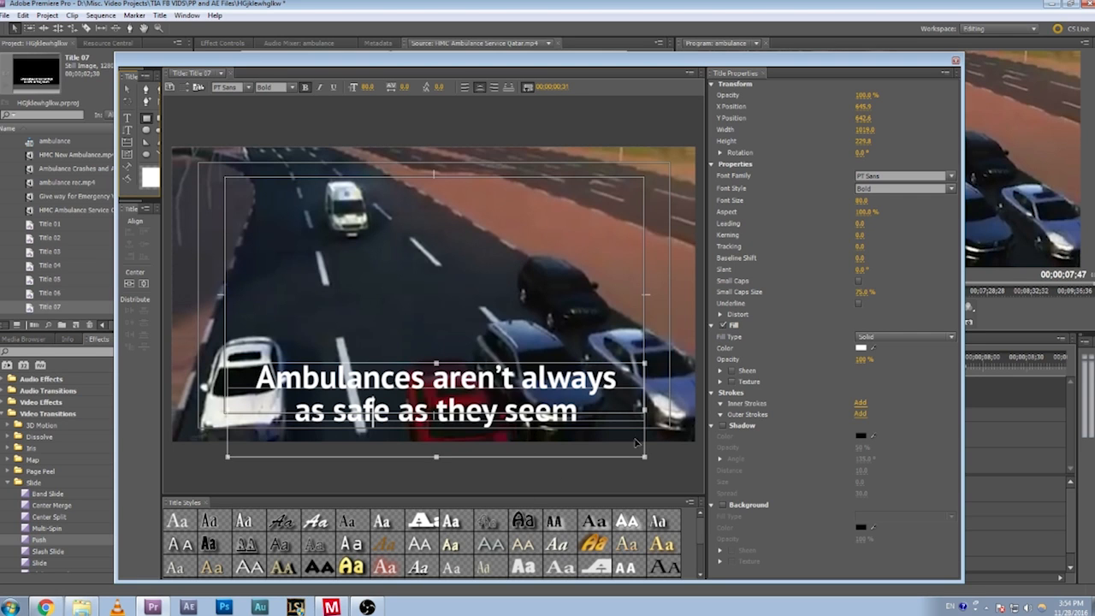
# - Draw a rectangle about 237 high across the full width of the frame's bottom and fill it with black, 000000
pyautogui.click(147, 120)
pyautogui.click(167, 354)
pyautogui.moveTo(167, 354); pyautogui.dragTo(708, 450)
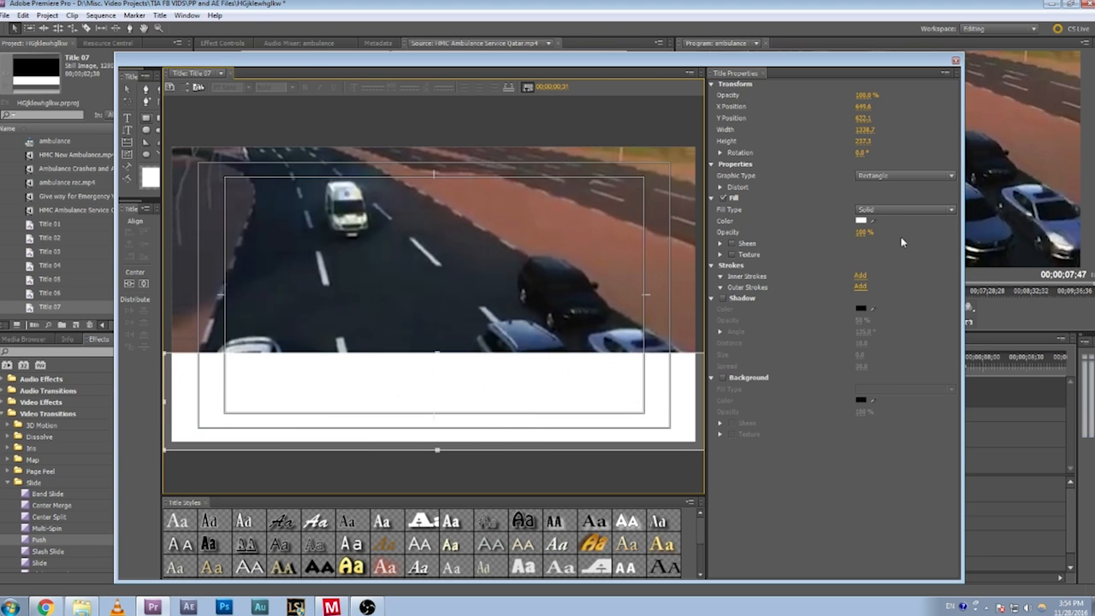
pyautogui.click(861, 221)
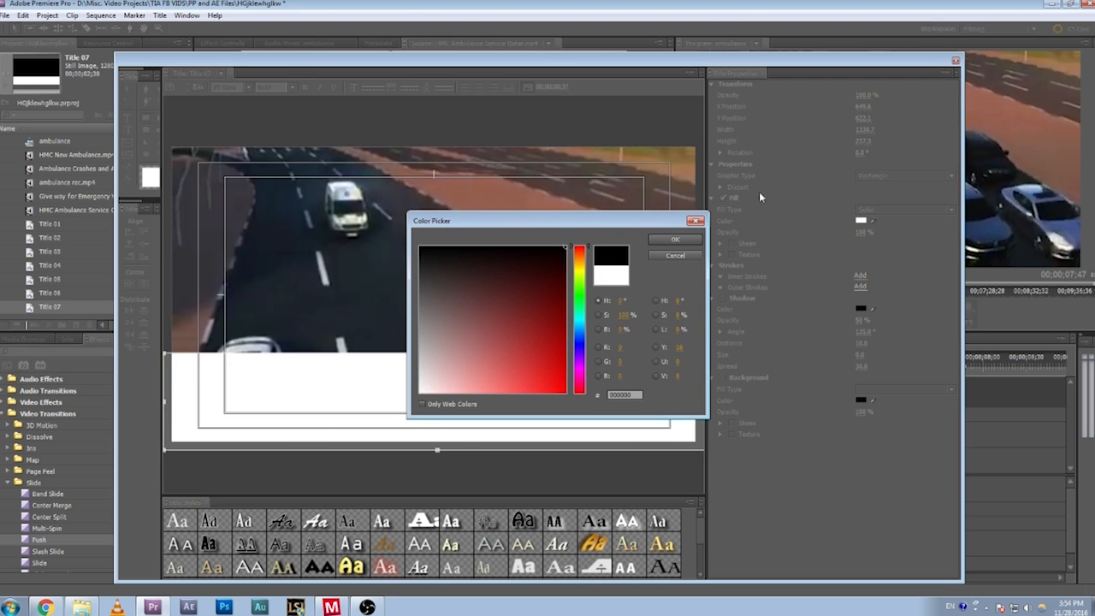
pyautogui.click(681, 240)
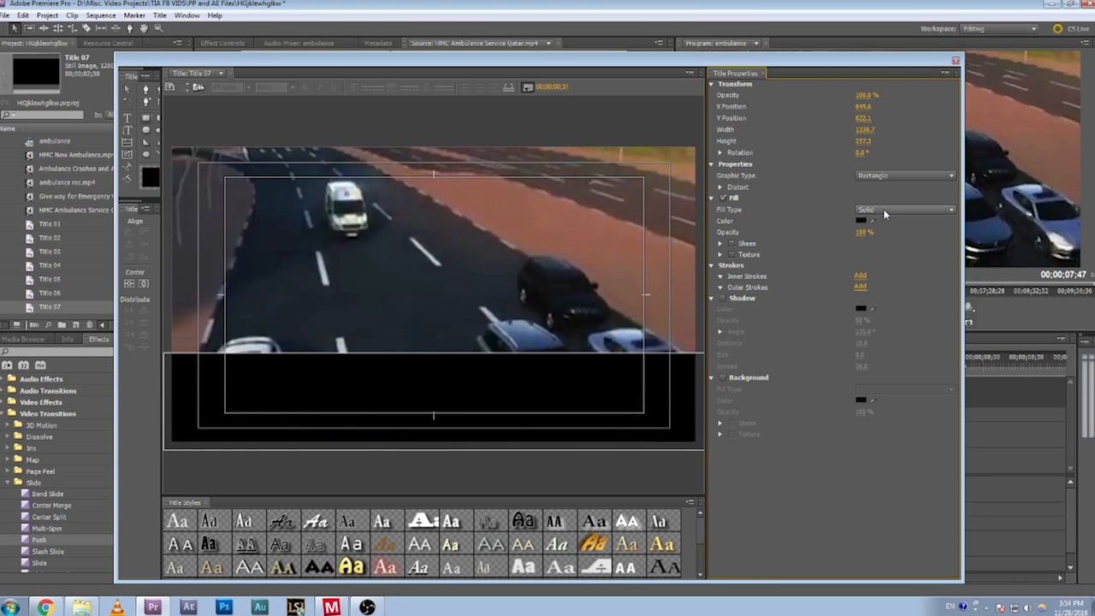
# - Send the black rectangle behind the title text and change its fill type to 4 Color Gradient
pyautogui.rightClick(660, 396)
pyautogui.rightClick(632, 412)
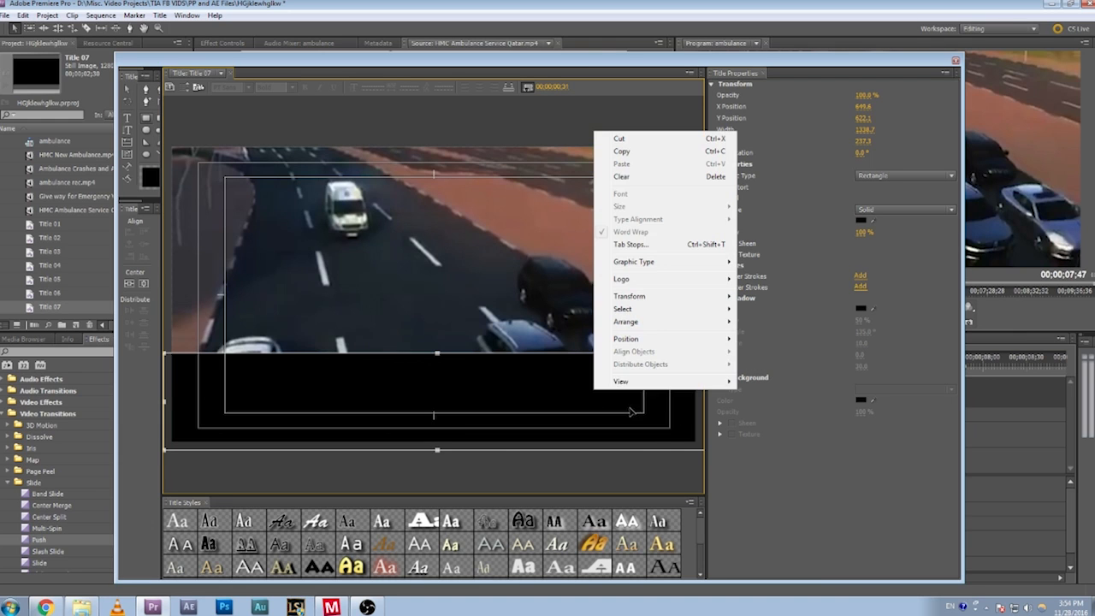
pyautogui.moveTo(651, 321)
pyautogui.click(780, 348)
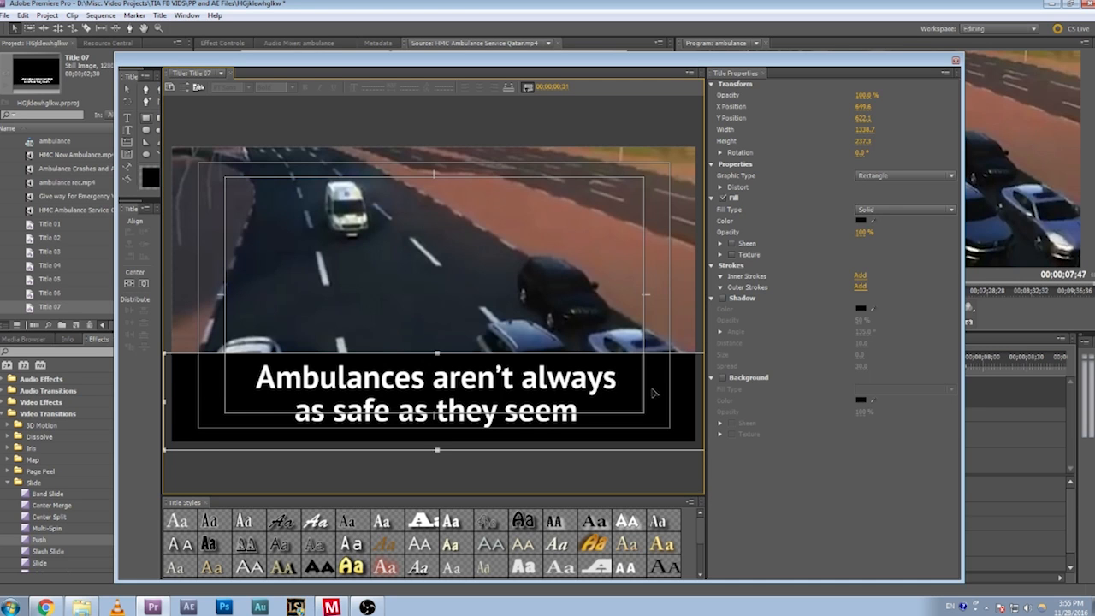
pyautogui.click(919, 207)
pyautogui.click(914, 262)
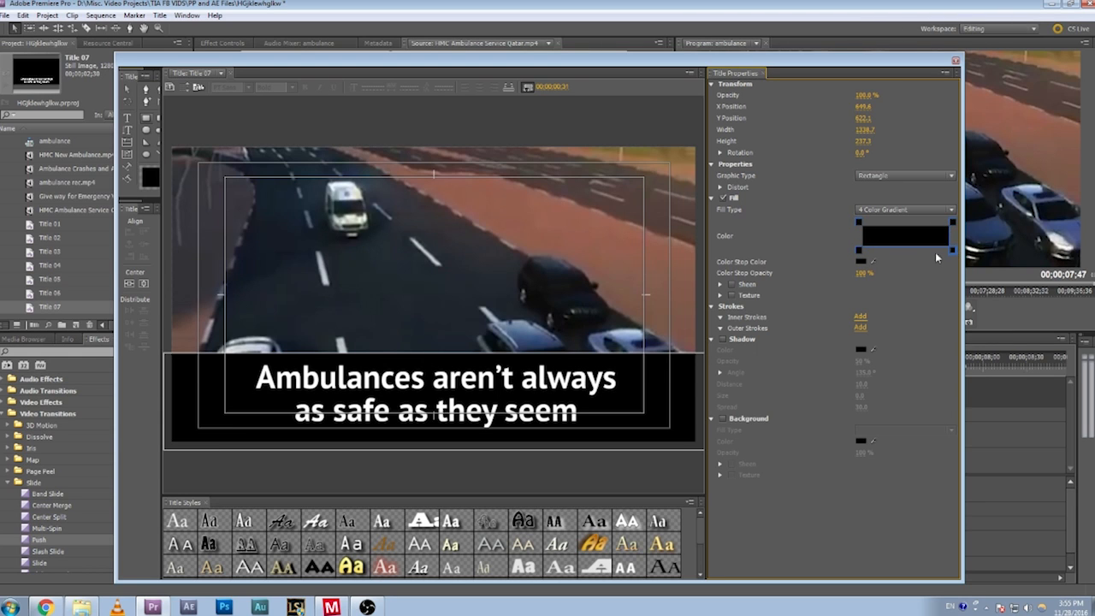
# - Try red on the gradient's upper-right color stop and restore that stop to black
pyautogui.click(861, 250)
pyautogui.click(952, 223)
pyautogui.click(862, 264)
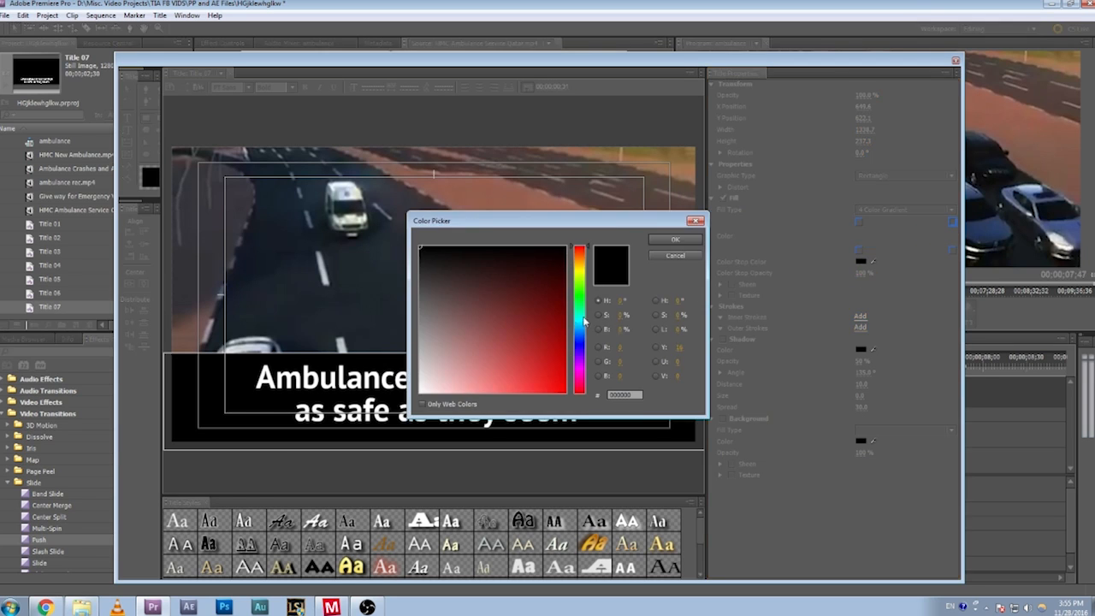
pyautogui.click(562, 390)
pyautogui.click(675, 241)
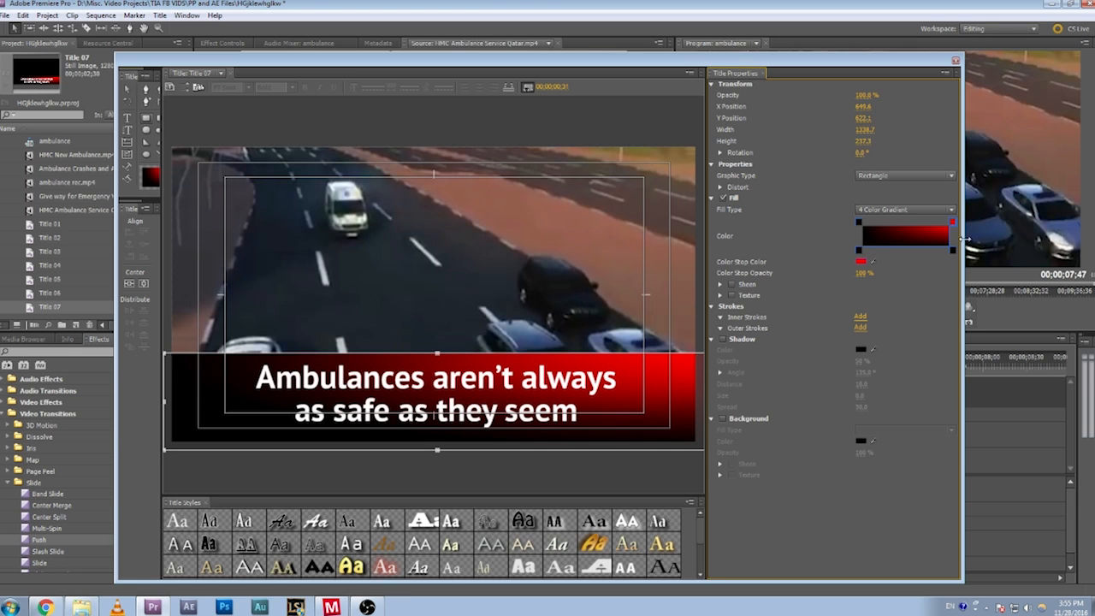
pyautogui.click(862, 263)
pyautogui.moveTo(552, 293); pyautogui.dragTo(716, 205)
pyautogui.click(692, 242)
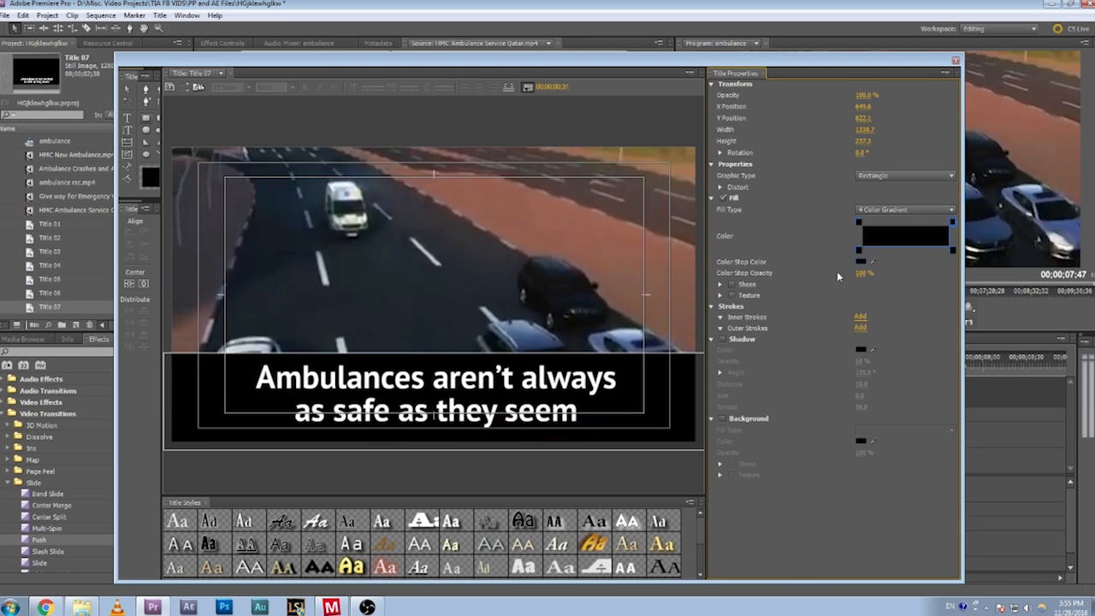
# - Set the opacity of the gradient's two upper color stops to 0% so the rectangle fades out upward
pyautogui.click(859, 222)
pyautogui.click(863, 273)
pyautogui.press('Return')
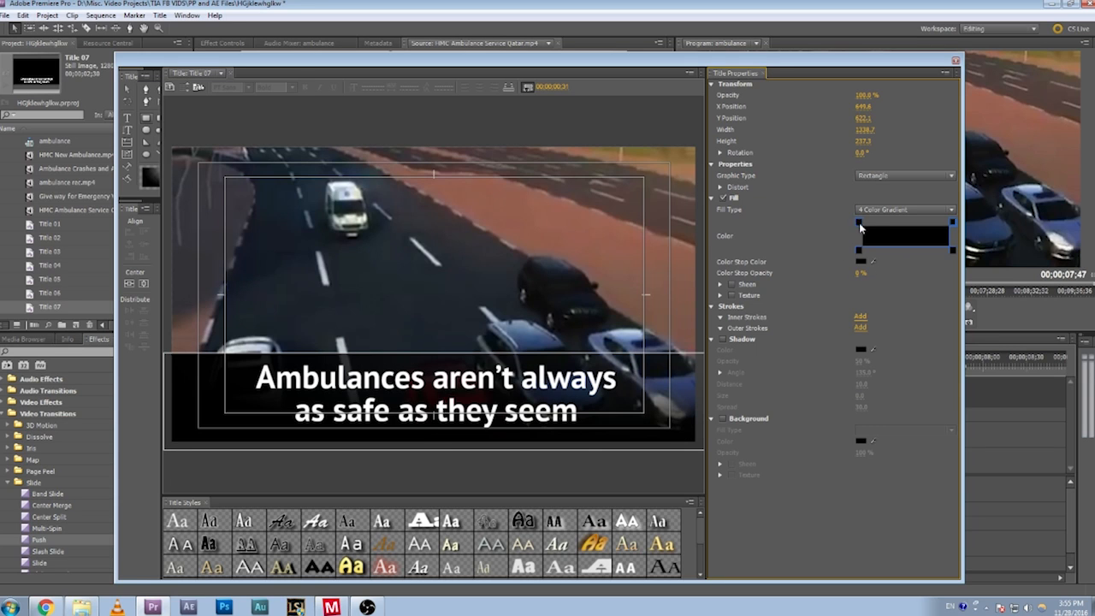
pyautogui.click(861, 272)
pyautogui.press('Return')
# - Raise the gradient rectangle to sit on the frame's bottom edge and stretch it upward to about 448 high
pyautogui.moveTo(487, 446); pyautogui.dragTo(486, 438)
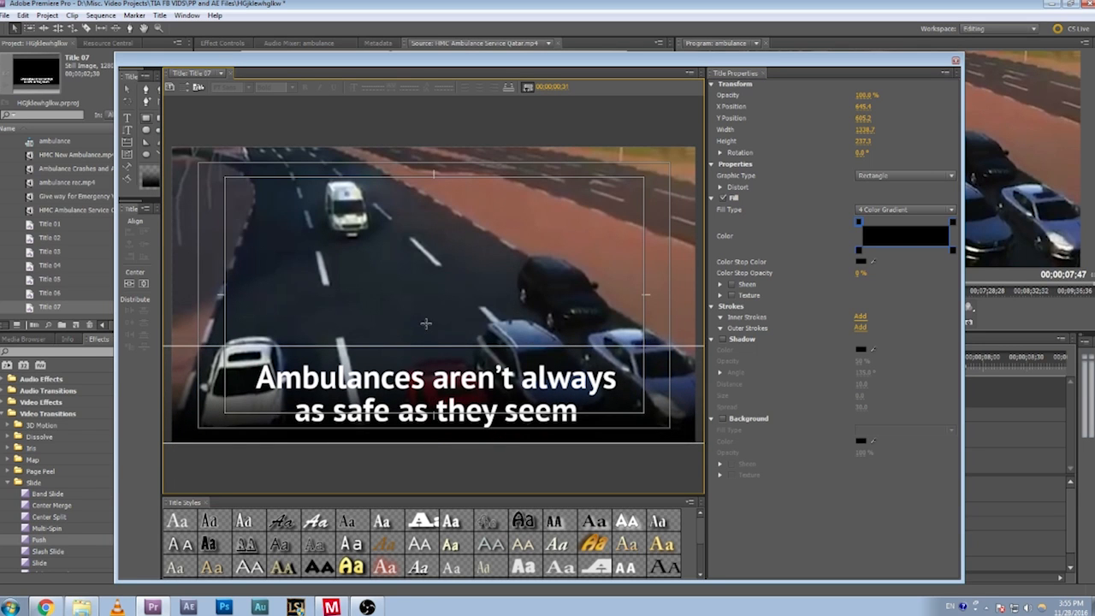
pyautogui.moveTo(435, 347); pyautogui.dragTo(437, 202)
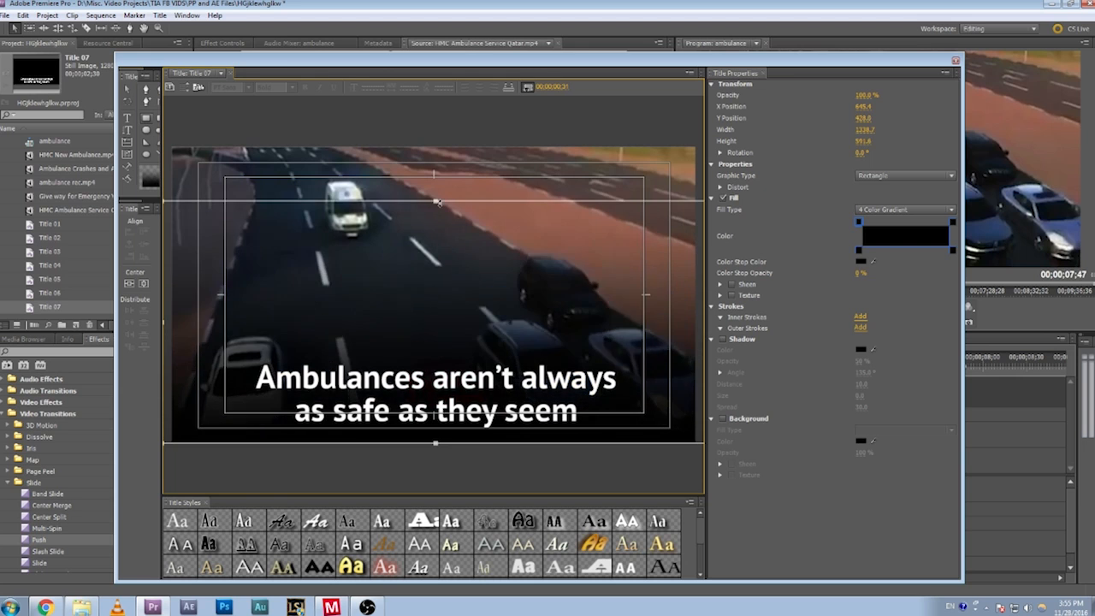
pyautogui.moveTo(438, 323)
pyautogui.mouseDown()
pyautogui.moveTo(428, 304)
pyautogui.moveTo(431, 331)
pyautogui.moveTo(428, 305)
pyautogui.moveTo(435, 323)
pyautogui.mouseUp()
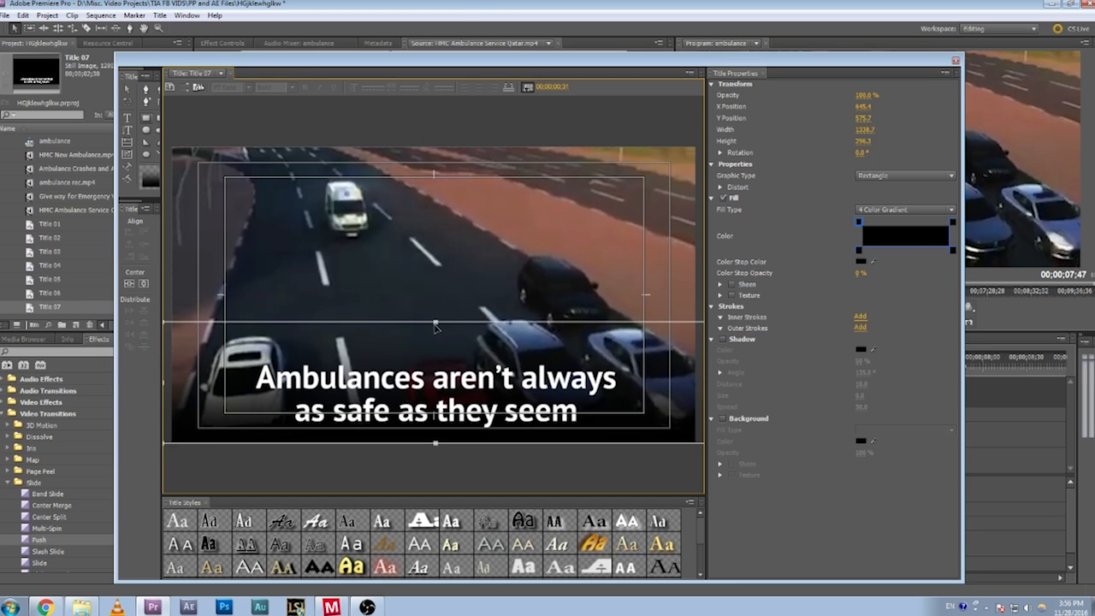
pyautogui.moveTo(436, 311); pyautogui.dragTo(426, 260)
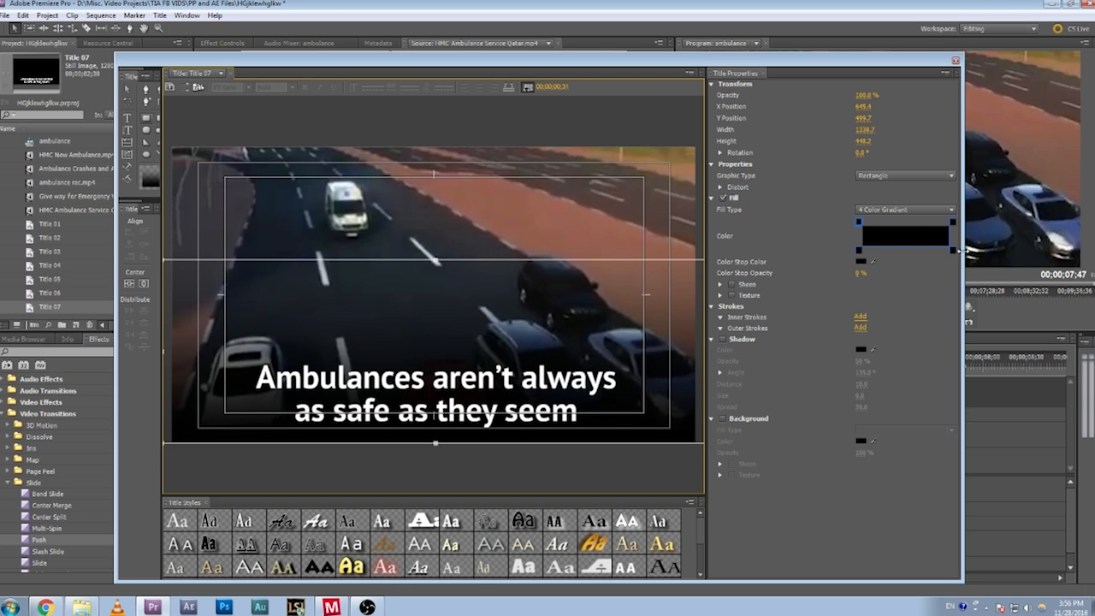
# - Try 0% opacity on the gradient's lower-right color stop and restore that stop to 100%
pyautogui.click(954, 252)
pyautogui.doubleClick(955, 252)
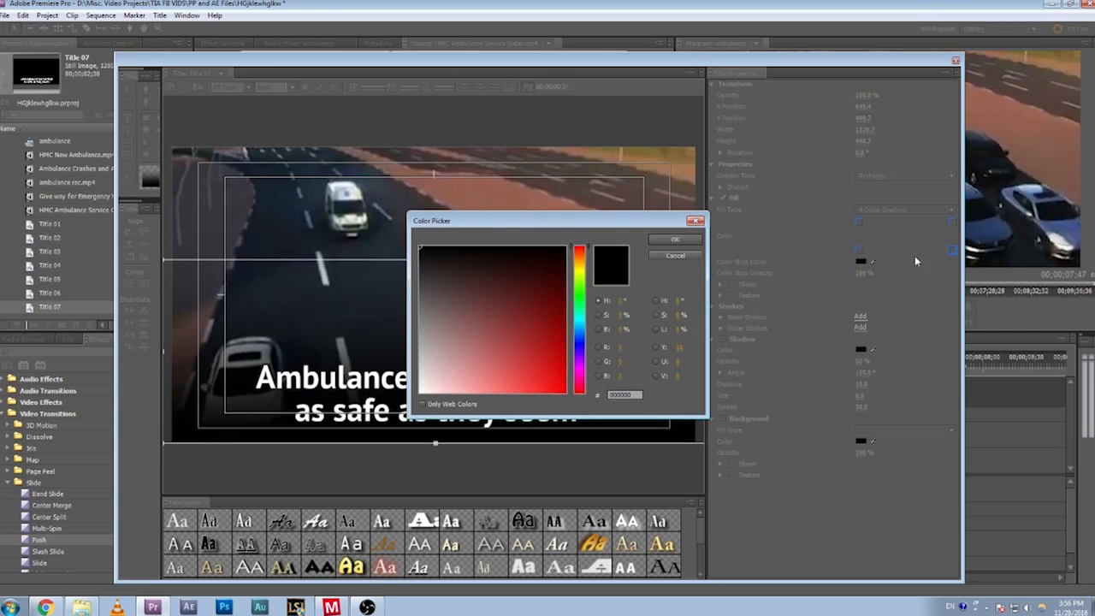
pyautogui.click(679, 256)
pyautogui.doubleClick(955, 251)
pyautogui.click(690, 255)
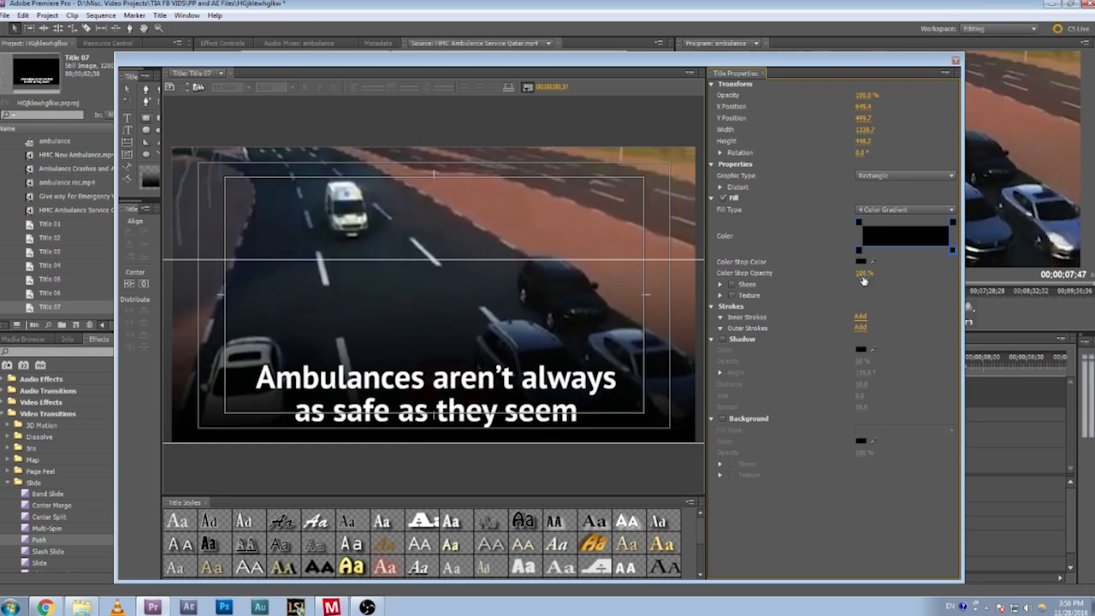
pyautogui.click(863, 275)
pyautogui.write('0')
pyautogui.press('Return')
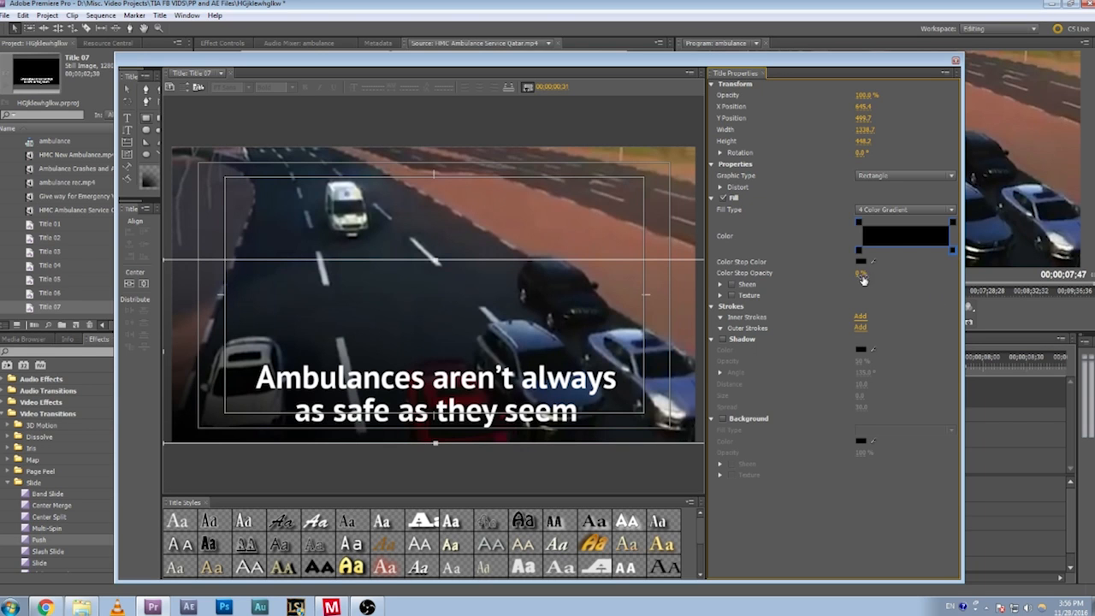
pyautogui.press('Return')
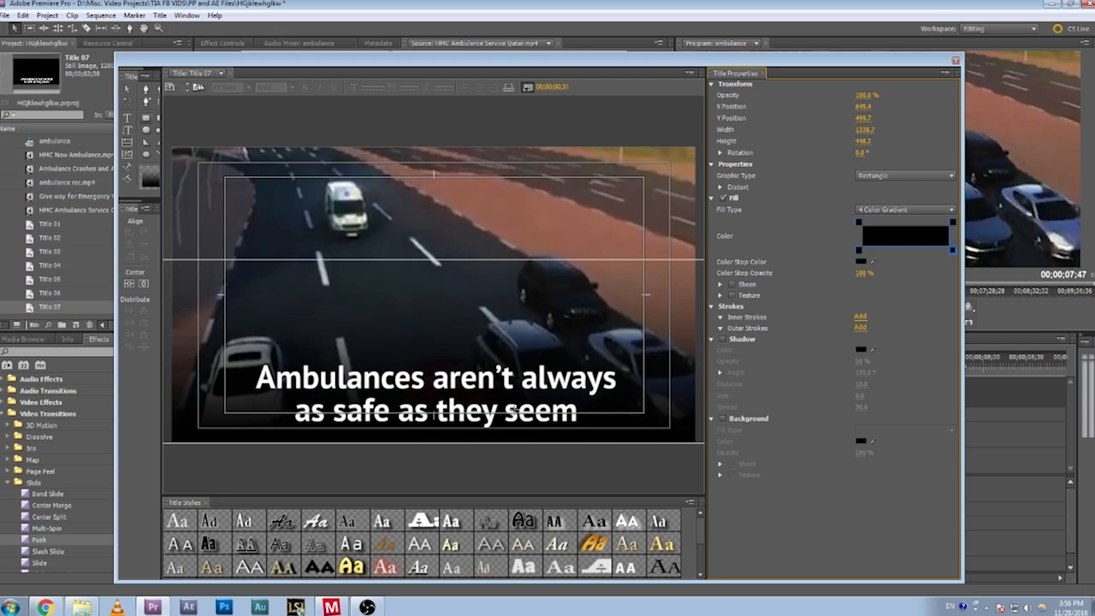
# - Color the word "aren't" in the title yellow (FFF700) and close the title editor
pyautogui.click(451, 389)
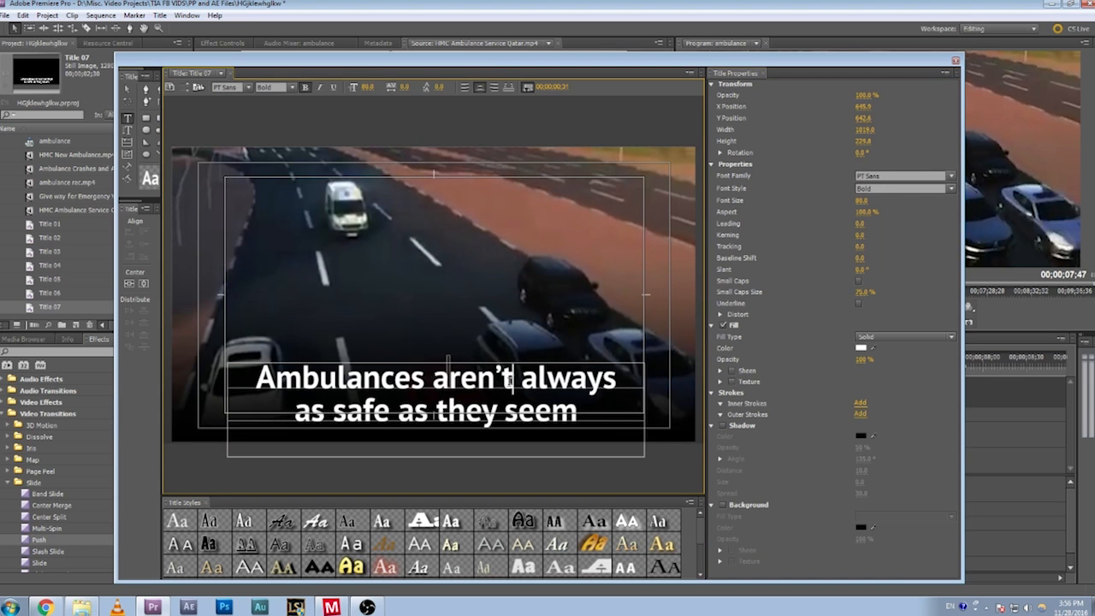
pyautogui.moveTo(513, 377); pyautogui.dragTo(431, 377)
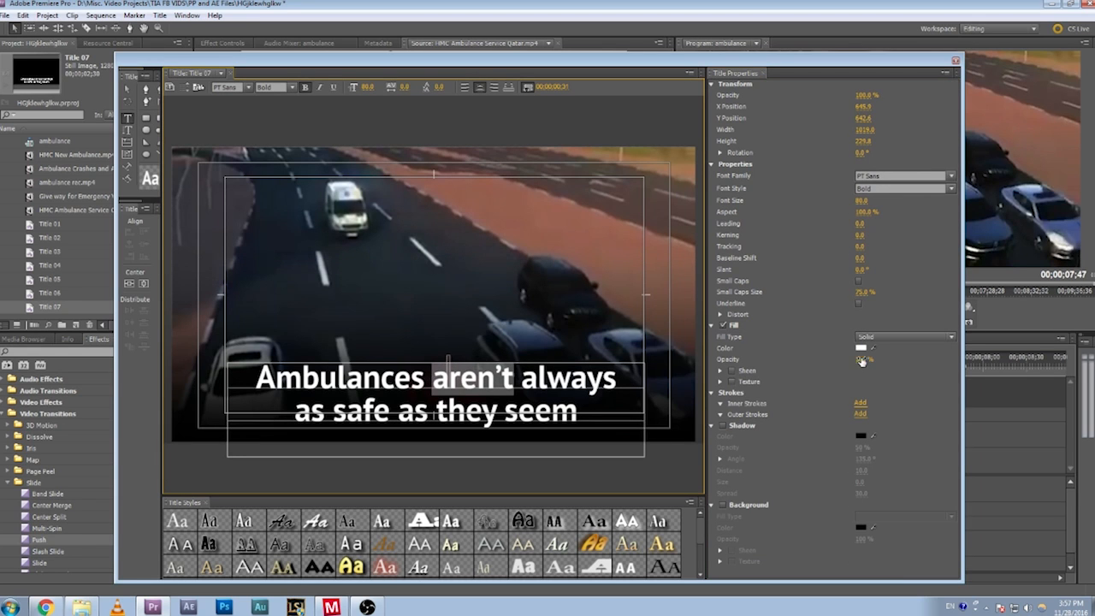
pyautogui.click(861, 348)
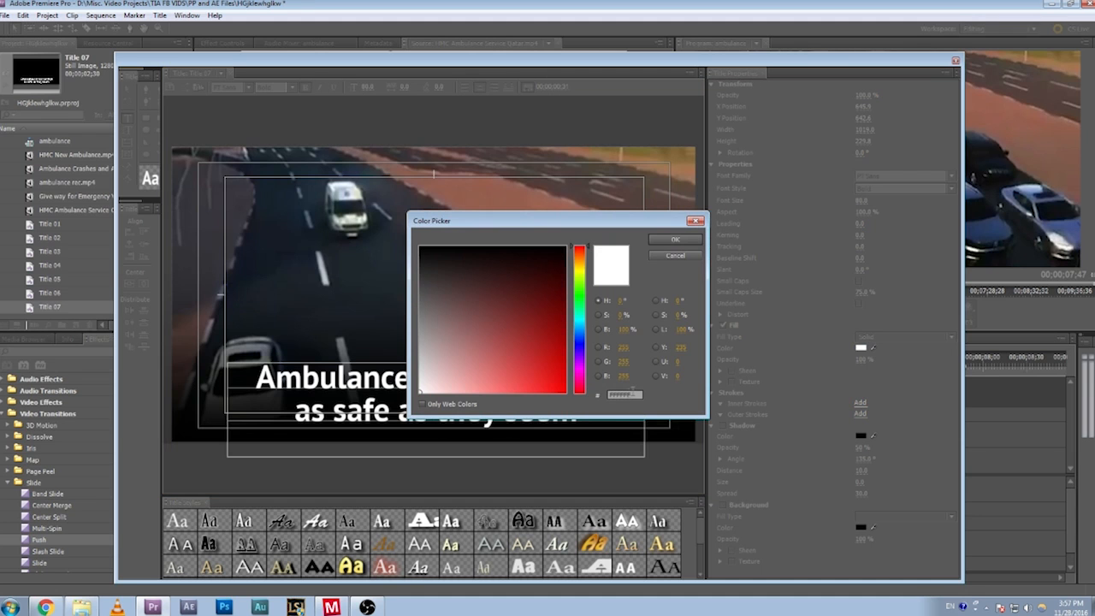
pyautogui.write('FFFF00')
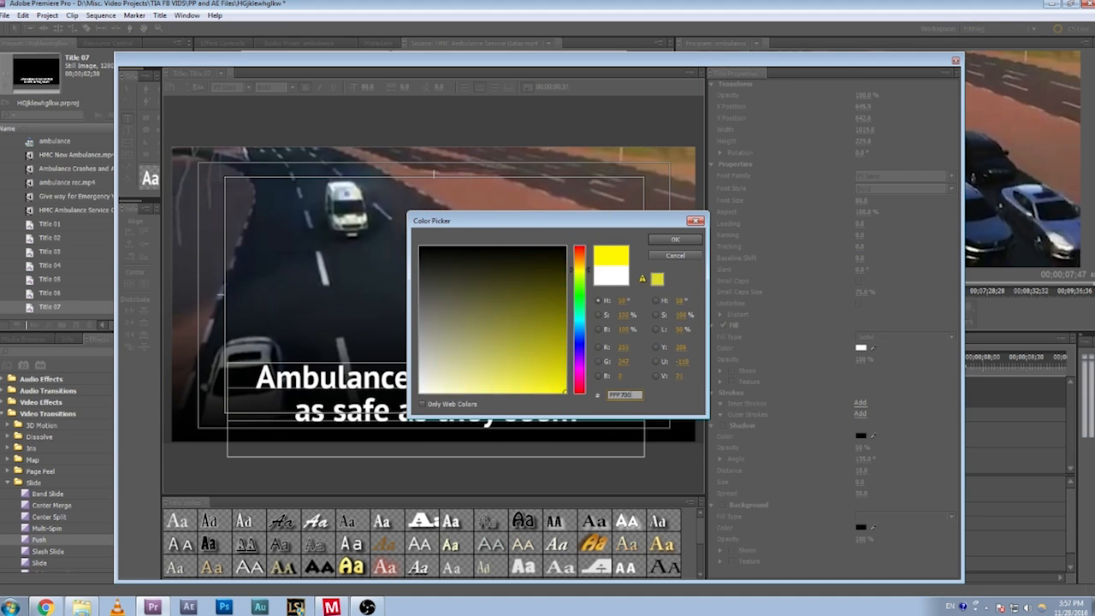
pyautogui.press('Return')
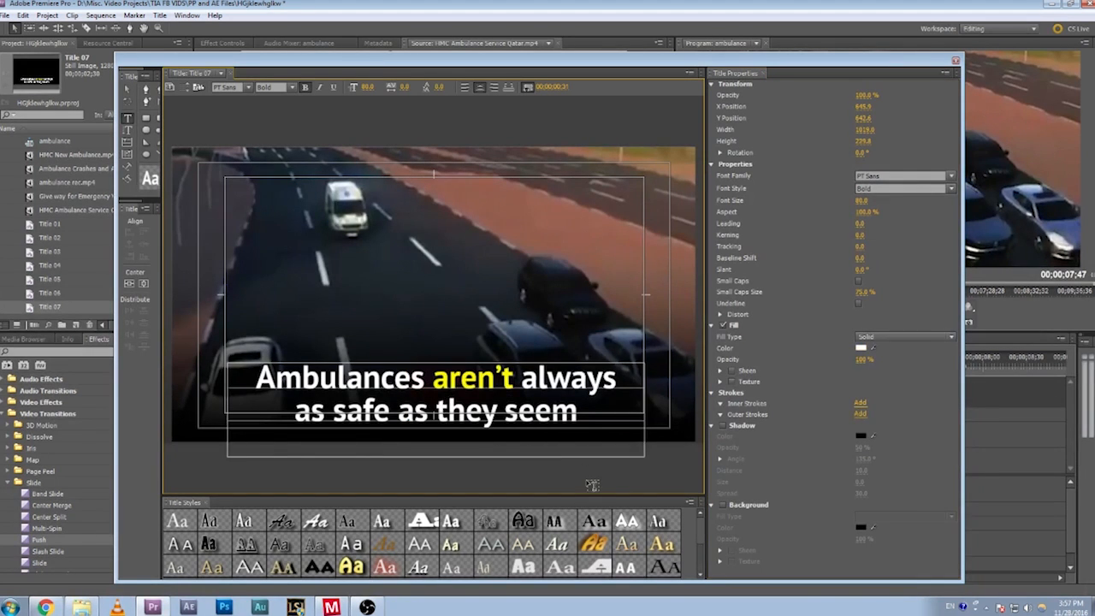
pyautogui.click(586, 470)
pyautogui.click(128, 89)
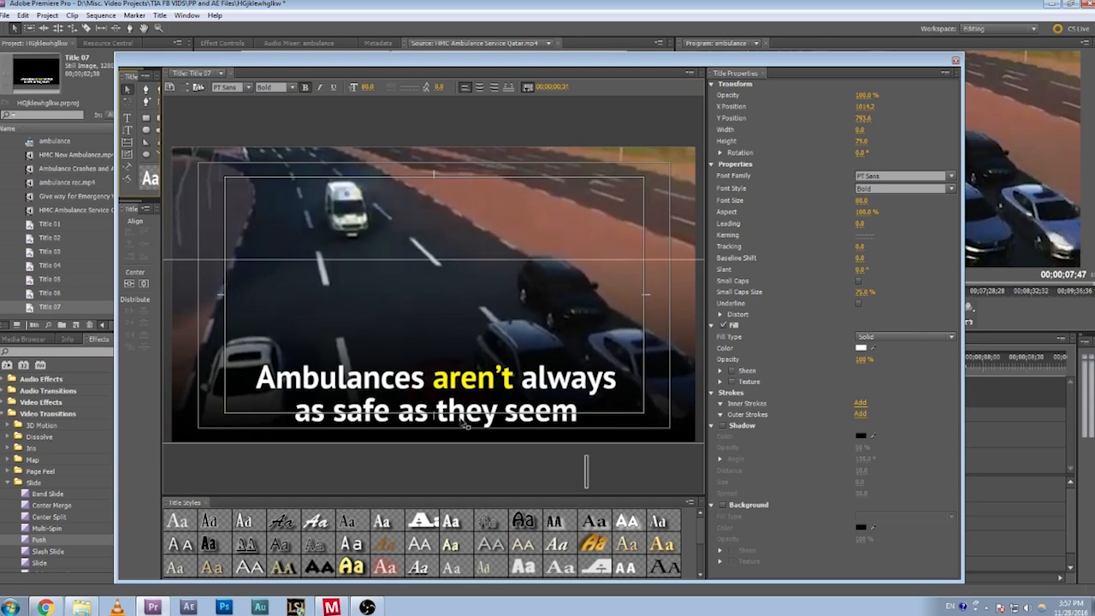
pyautogui.click(564, 380)
pyautogui.click(956, 62)
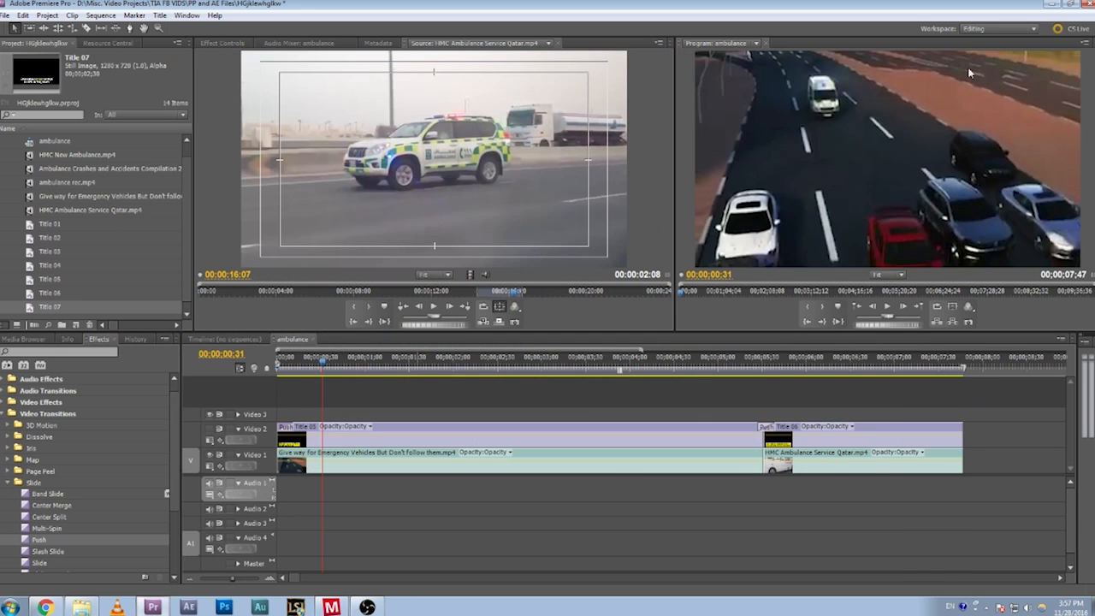
# - Place Title 07 on Video 3 at the sequence start, extend it to the end of the first clip and play it back
pyautogui.moveTo(37, 308); pyautogui.dragTo(279, 416)
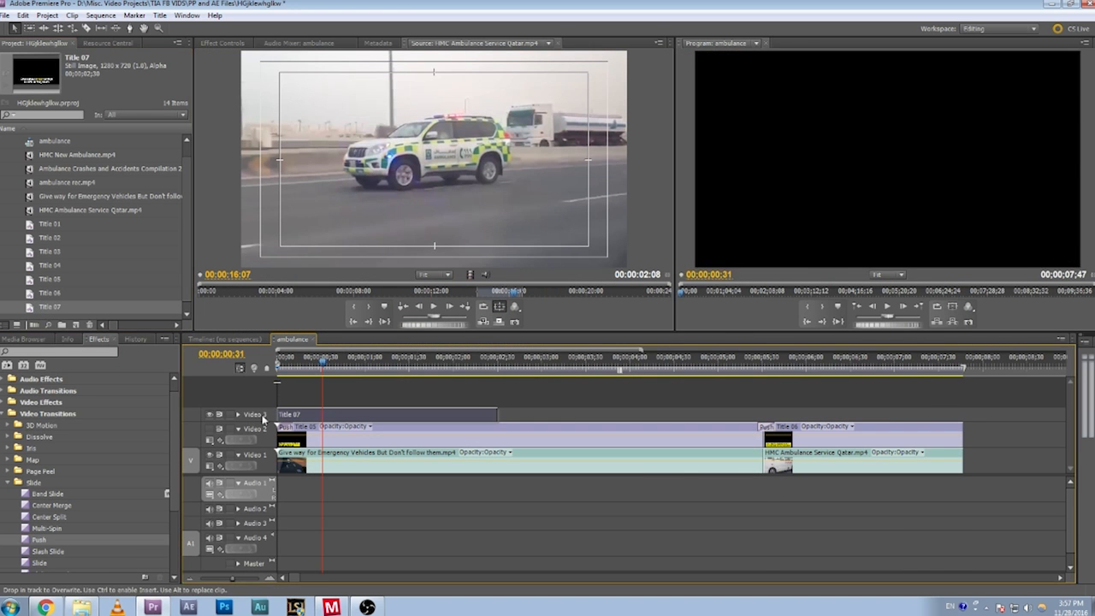
pyautogui.moveTo(500, 415); pyautogui.dragTo(764, 420)
pyautogui.press('space')
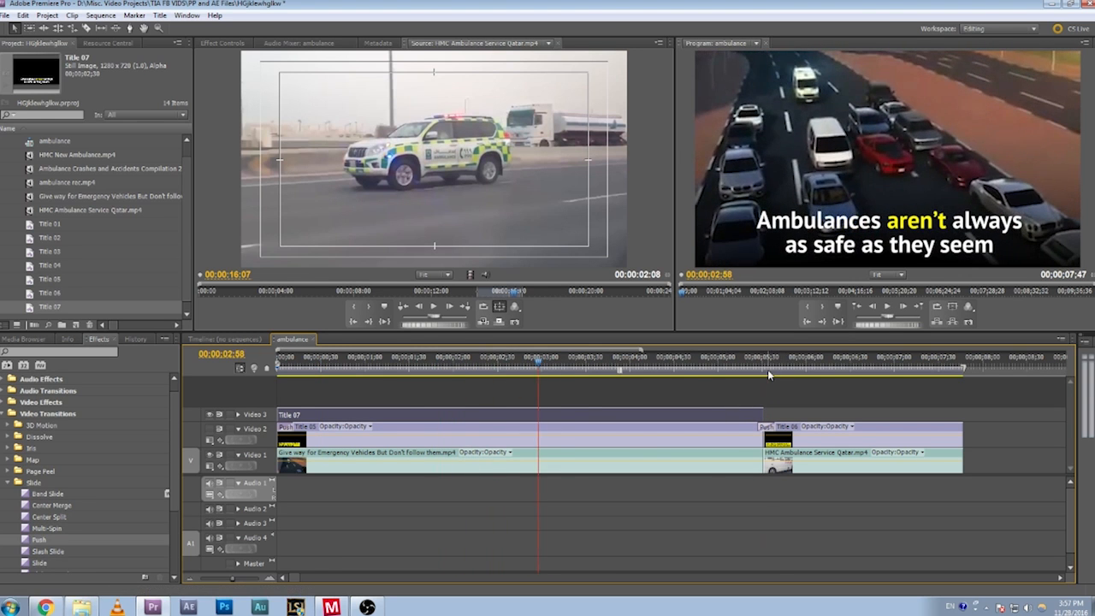
# - Copy the line "Often, drivers don't hear or see their sirens until they're very close" from the video scripts document in Chrome and return to Premiere Pro
pyautogui.moveTo(768, 369)
pyautogui.mouseDown()
pyautogui.moveTo(749, 370)
pyautogui.moveTo(789, 370)
pyautogui.moveTo(777, 370)
pyautogui.mouseUp()
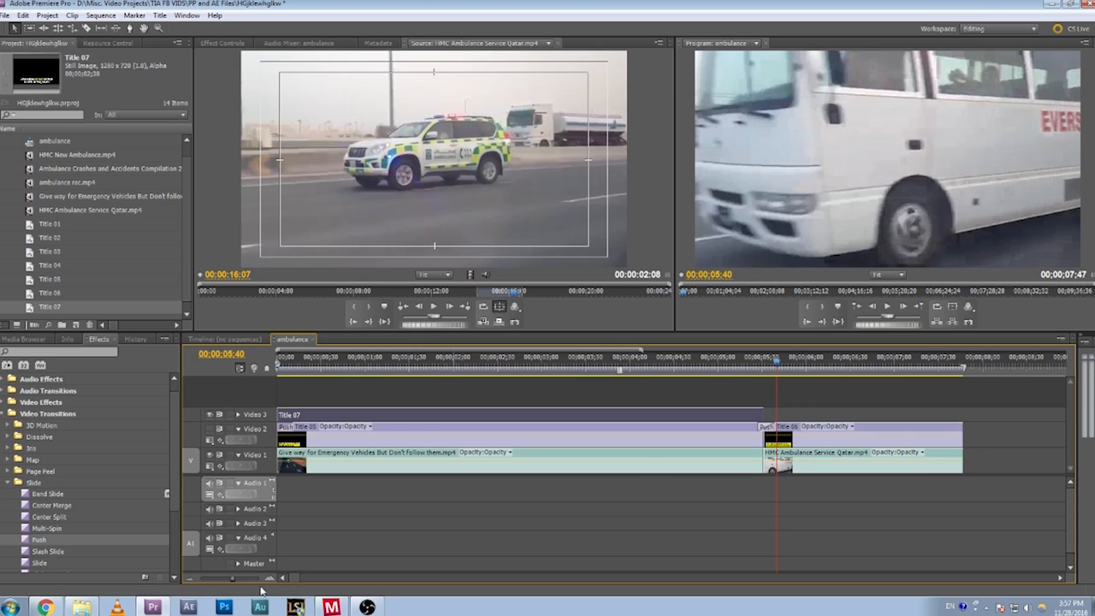
pyautogui.click(46, 606)
pyautogui.moveTo(440, 243); pyautogui.dragTo(302, 238)
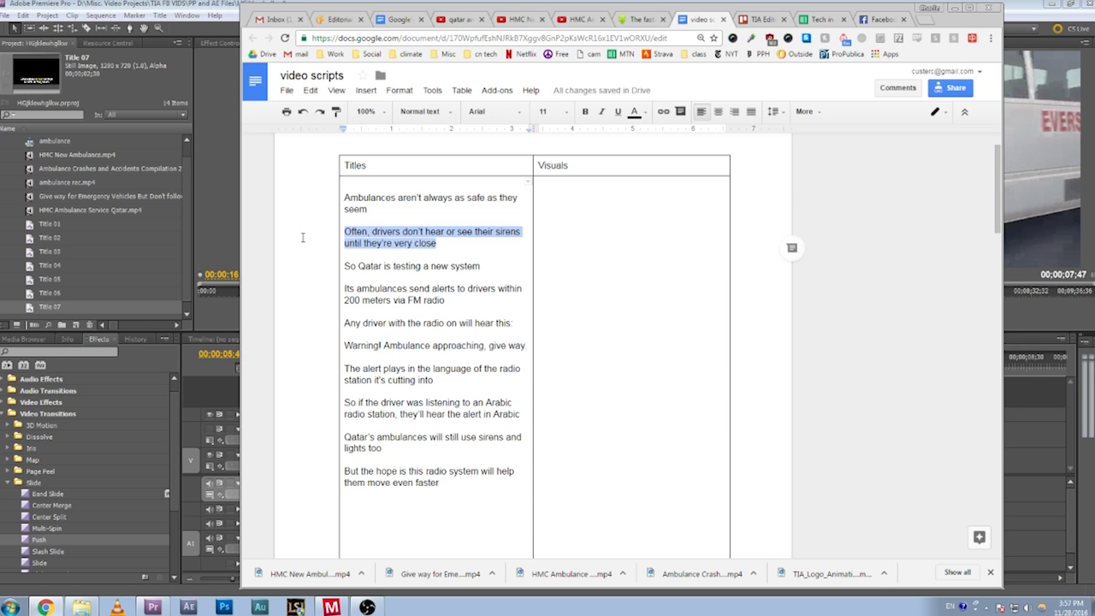
pyautogui.click(214, 392)
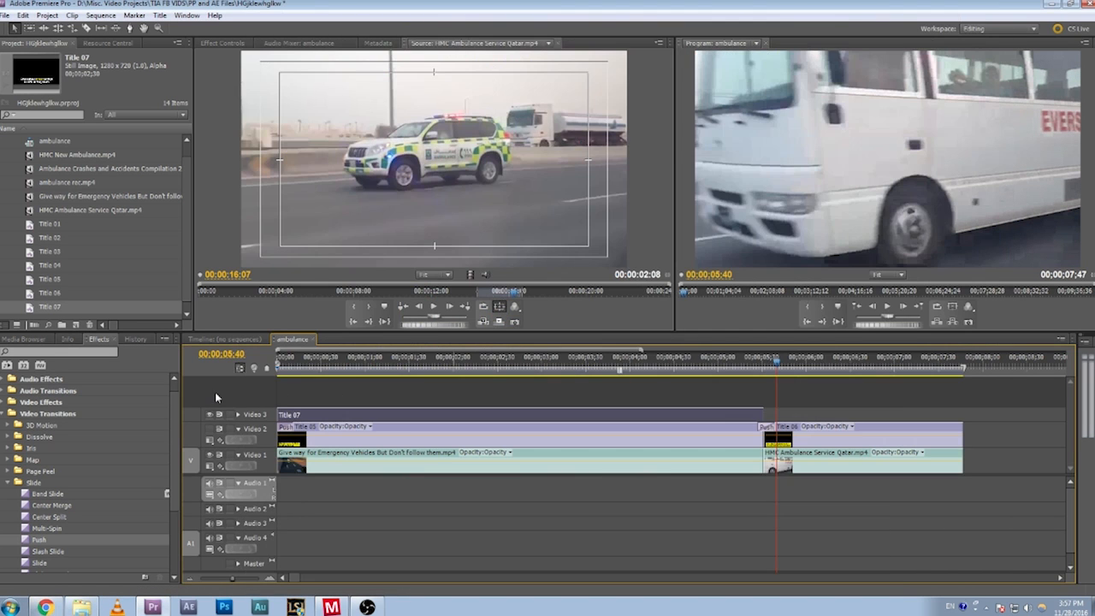
# - Create a new title based on Title 07 and advance the playhead within the second clip to change its background frame
pyautogui.doubleClick(440, 417)
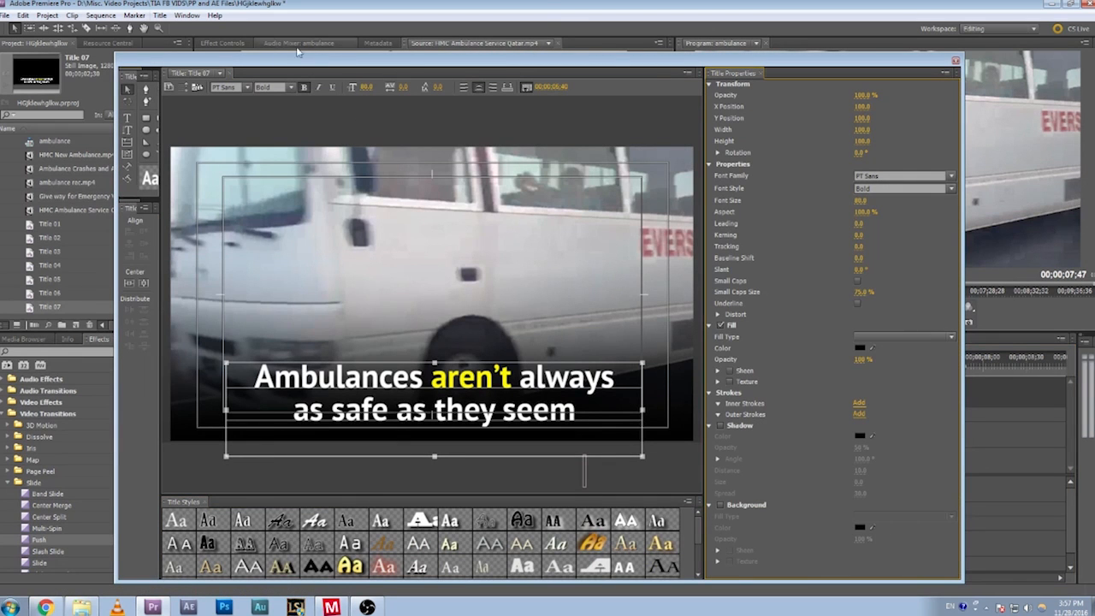
pyautogui.click(159, 15)
pyautogui.moveTo(171, 29)
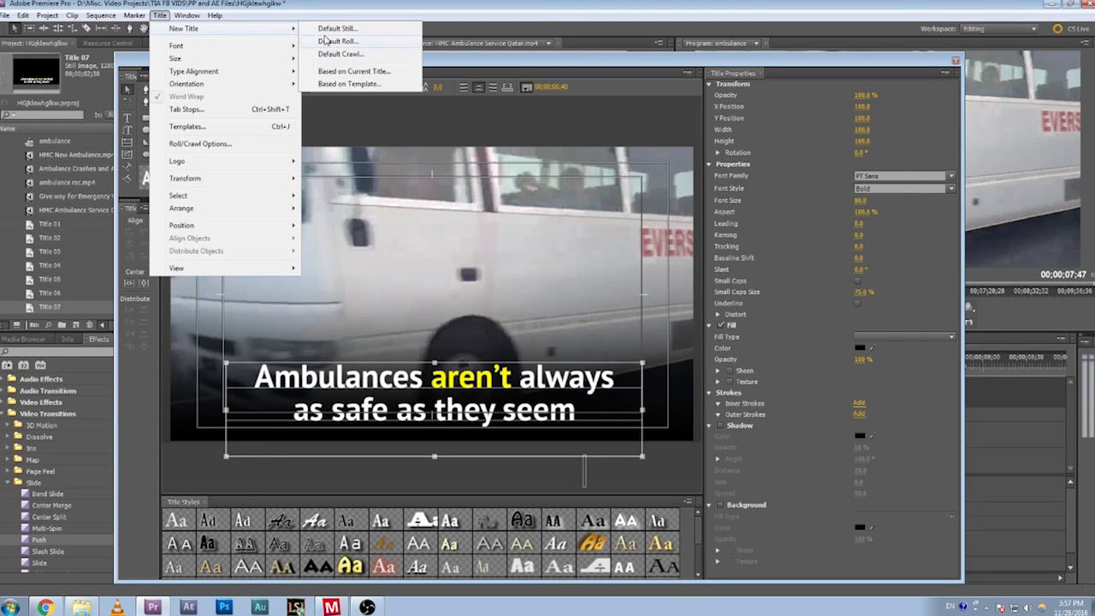
pyautogui.click(344, 71)
pyautogui.click(567, 354)
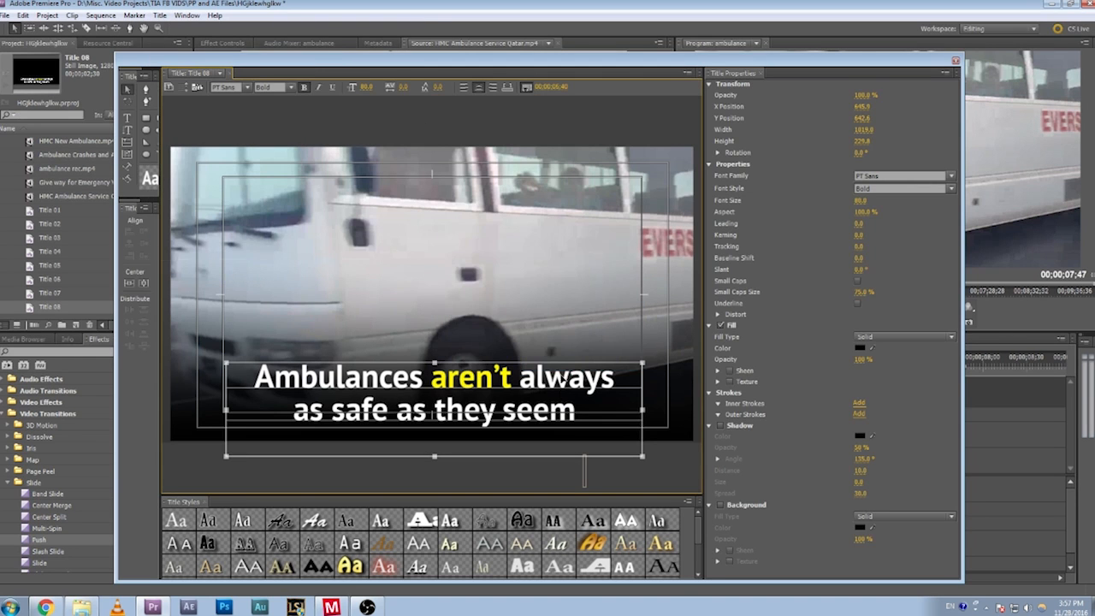
pyautogui.moveTo(644, 62); pyautogui.dragTo(388, 68)
pyautogui.moveTo(814, 369)
pyautogui.mouseDown()
pyautogui.moveTo(791, 368)
pyautogui.moveTo(802, 368)
pyautogui.mouseUp()
pyautogui.moveTo(476, 68); pyautogui.dragTo(759, 40)
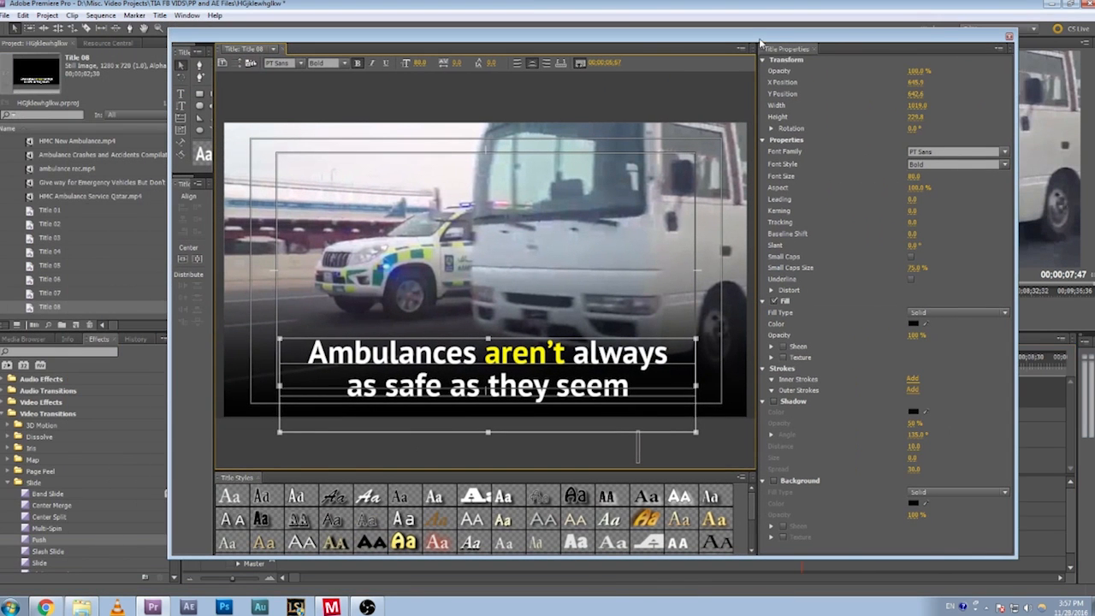
# - Replace the new title's text with the copied script line and set its font size to 75
pyautogui.doubleClick(308, 353)
pyautogui.click(635, 386)
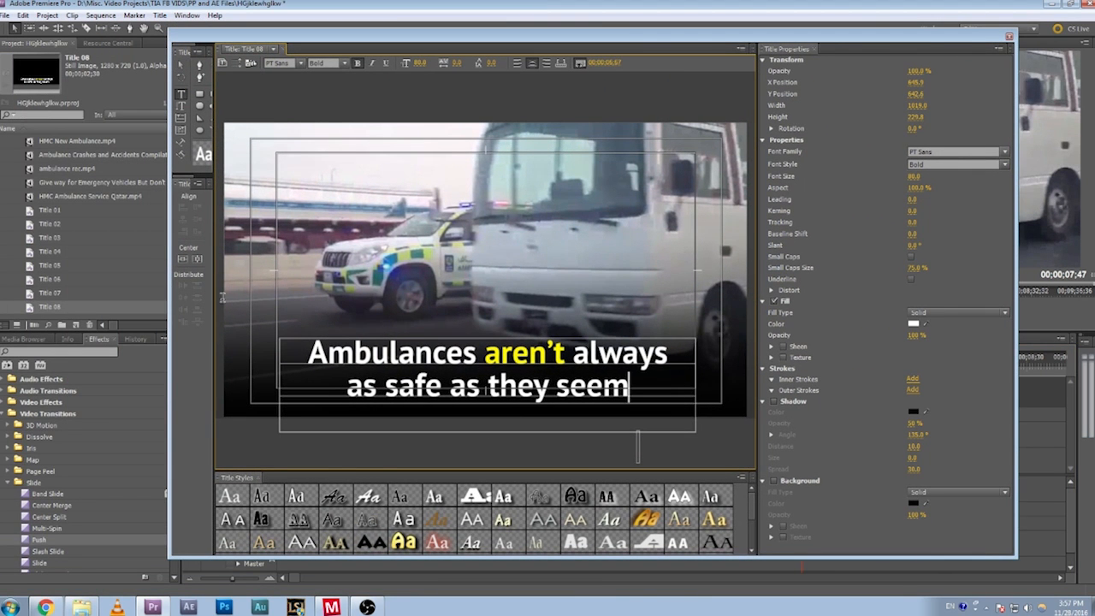
pyautogui.moveTo(635, 387); pyautogui.dragTo(324, 341)
pyautogui.hotkey('ctrl', 'v')
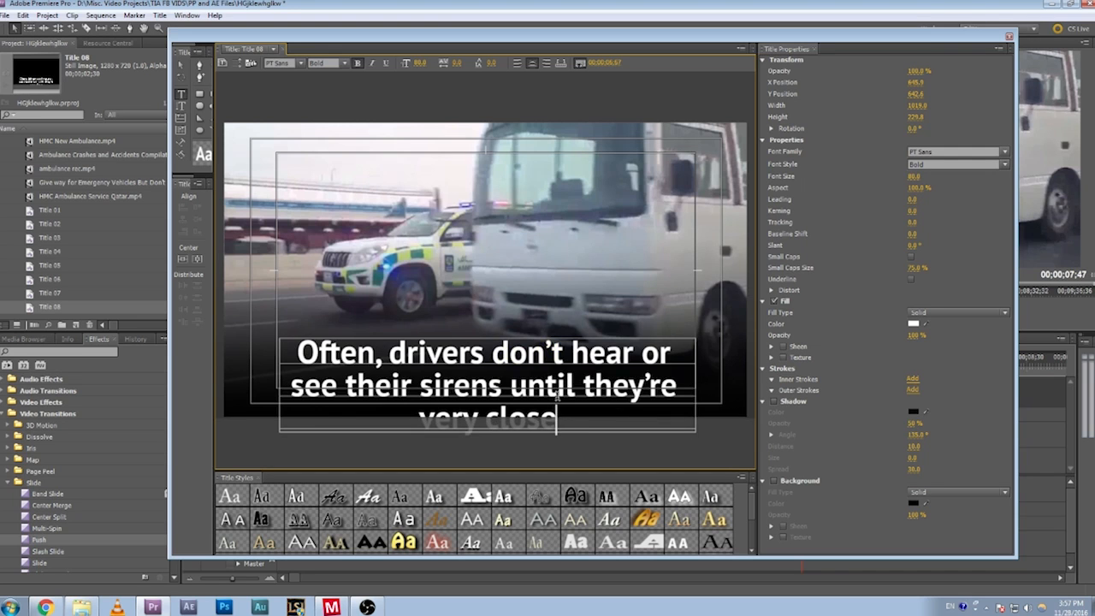
pyautogui.hotkey('ctrl', 'a')
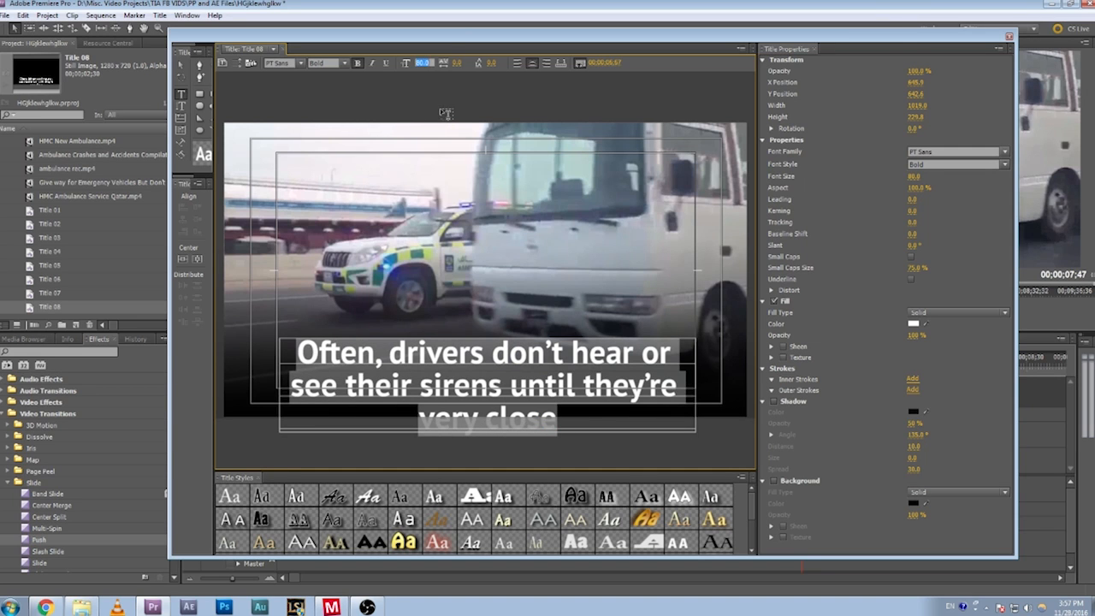
pyautogui.hotkey('ctrl', 'alt', 'shift', ',')
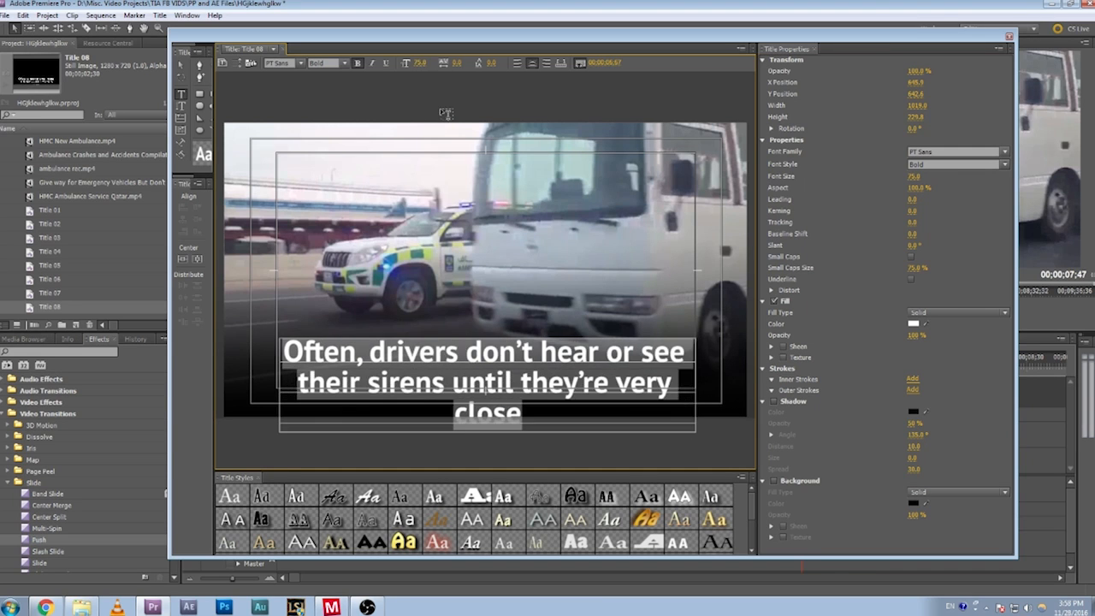
# - Widen the text box on both sides to the outer safe margin, about 1154 wide
pyautogui.click(180, 65)
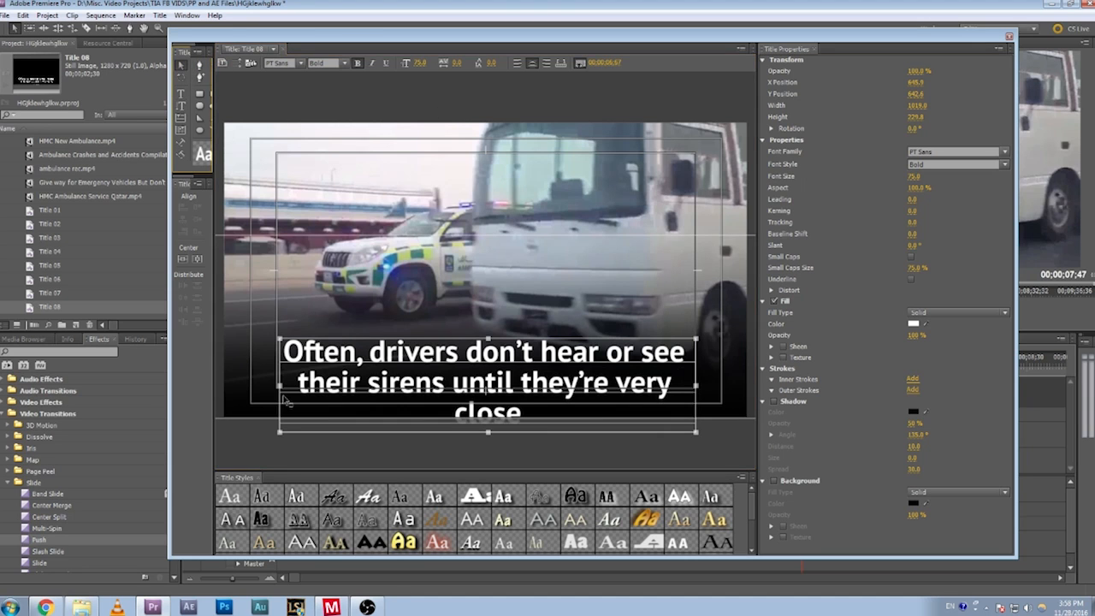
pyautogui.moveTo(279, 385); pyautogui.dragTo(252, 385)
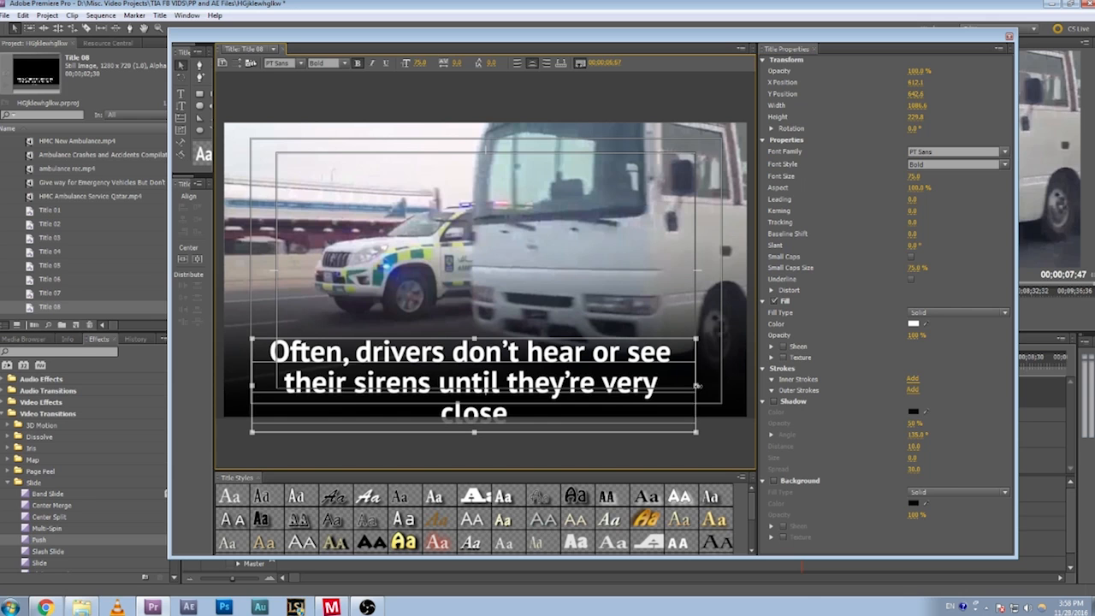
pyautogui.moveTo(698, 386); pyautogui.dragTo(724, 386)
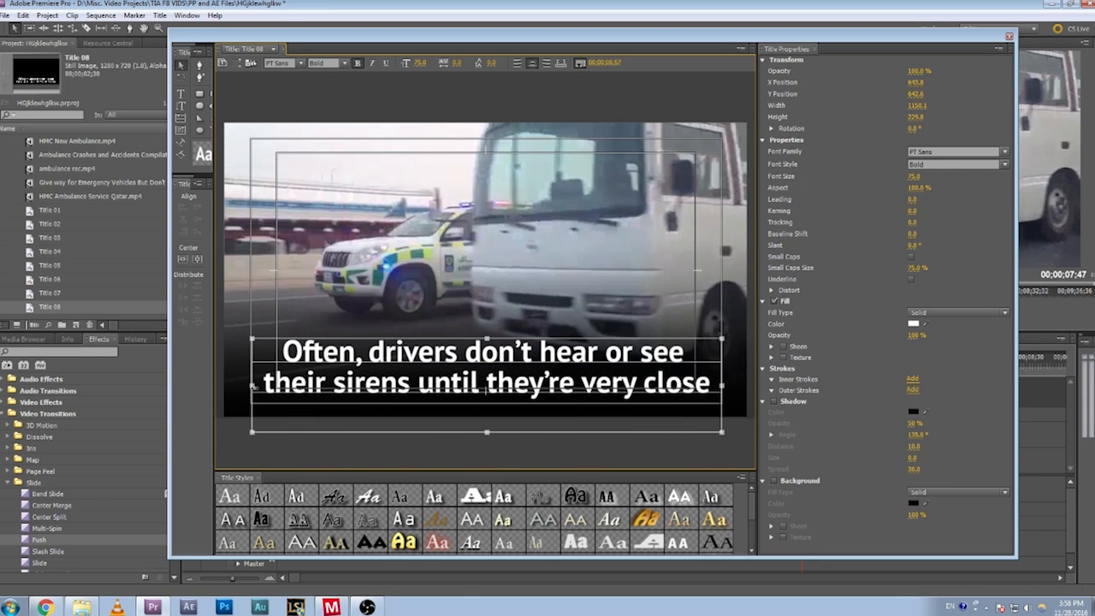
pyautogui.moveTo(254, 385); pyautogui.dragTo(251, 386)
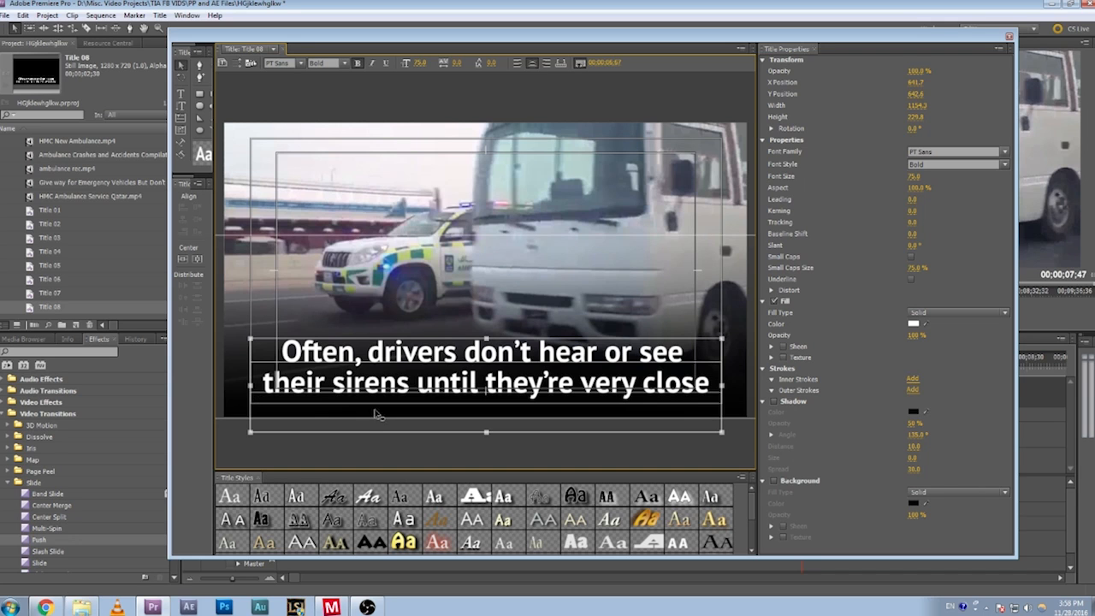
# - Color the words "don't hear" yellow in the new title and close the title editor
pyautogui.click(181, 93)
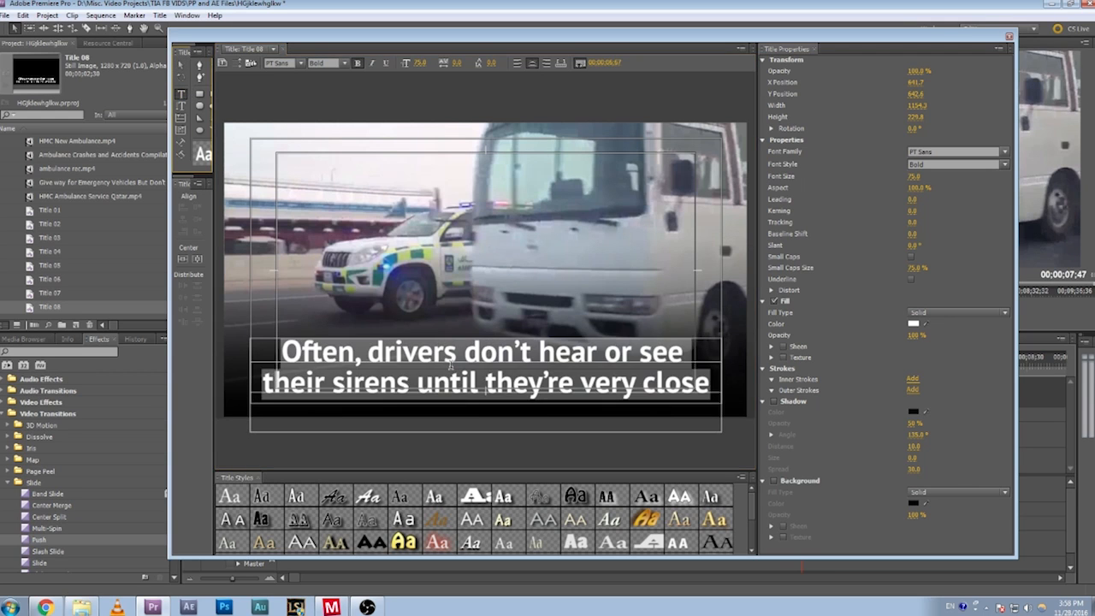
pyautogui.click(479, 385)
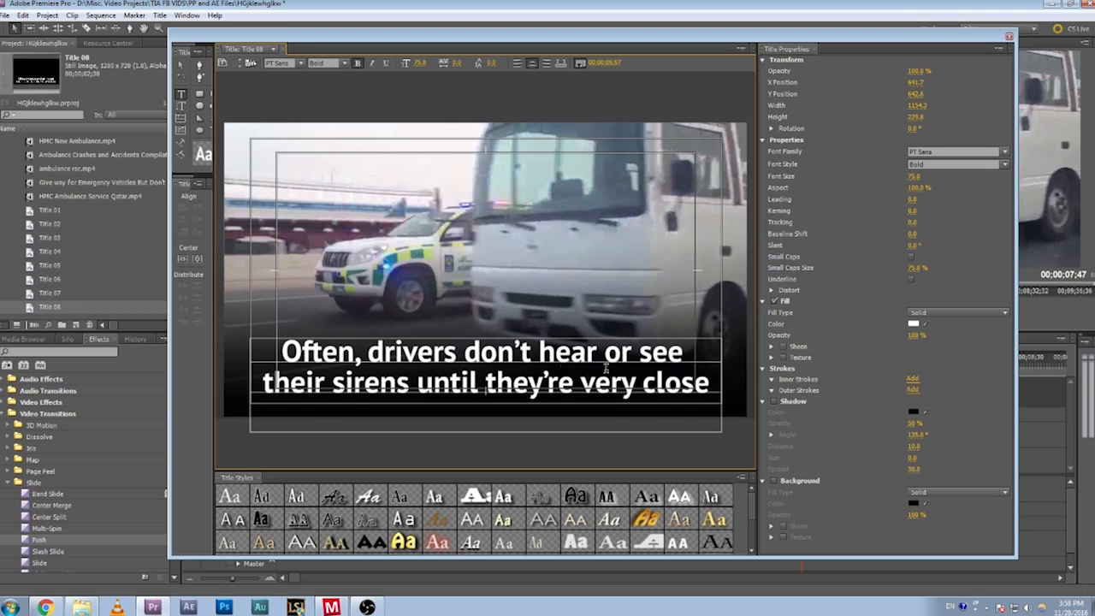
pyautogui.moveTo(463, 352); pyautogui.dragTo(595, 355)
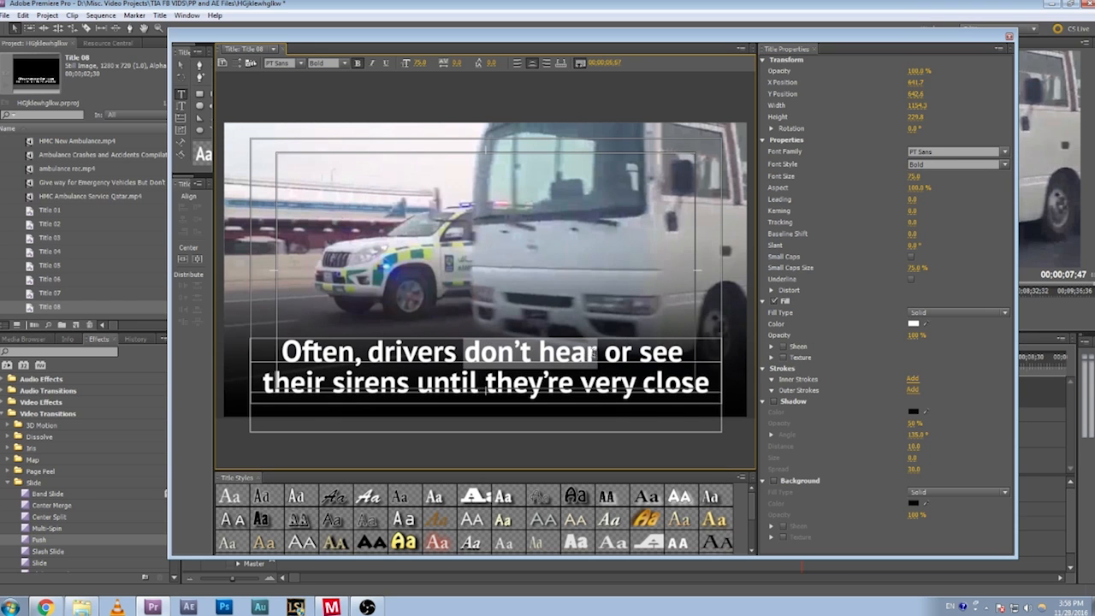
pyautogui.click(913, 325)
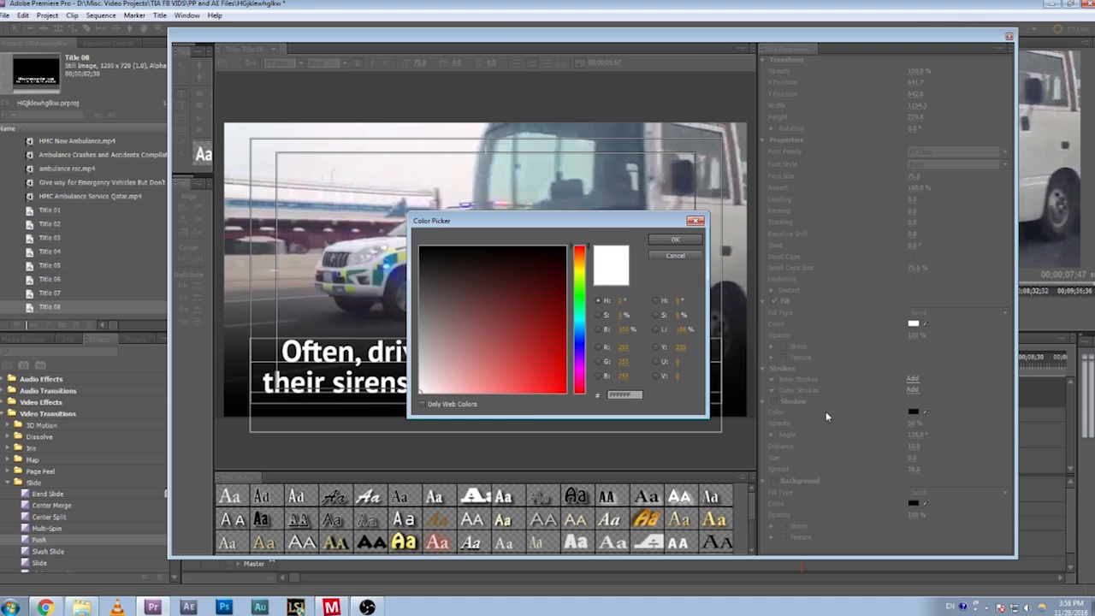
pyautogui.click(619, 395)
pyautogui.write('FFFF00')
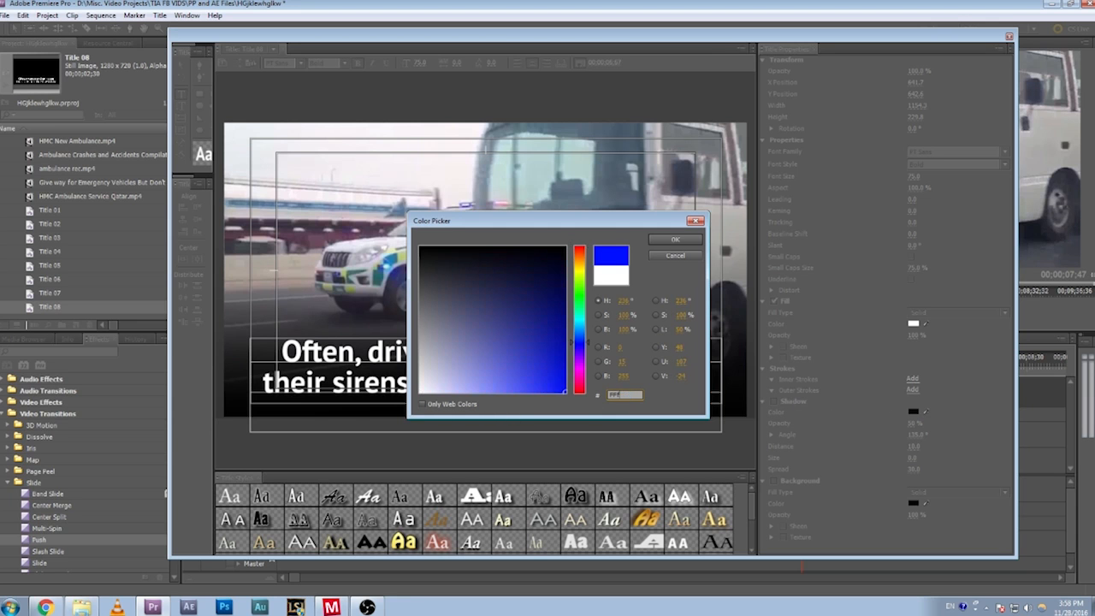
pyautogui.press('Return')
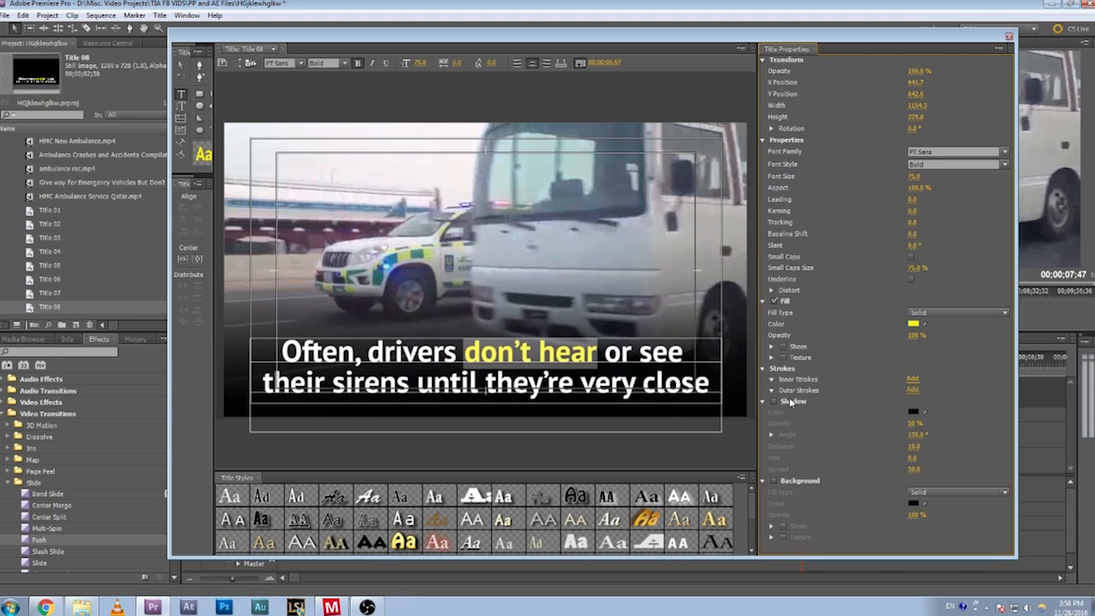
pyautogui.click(1010, 37)
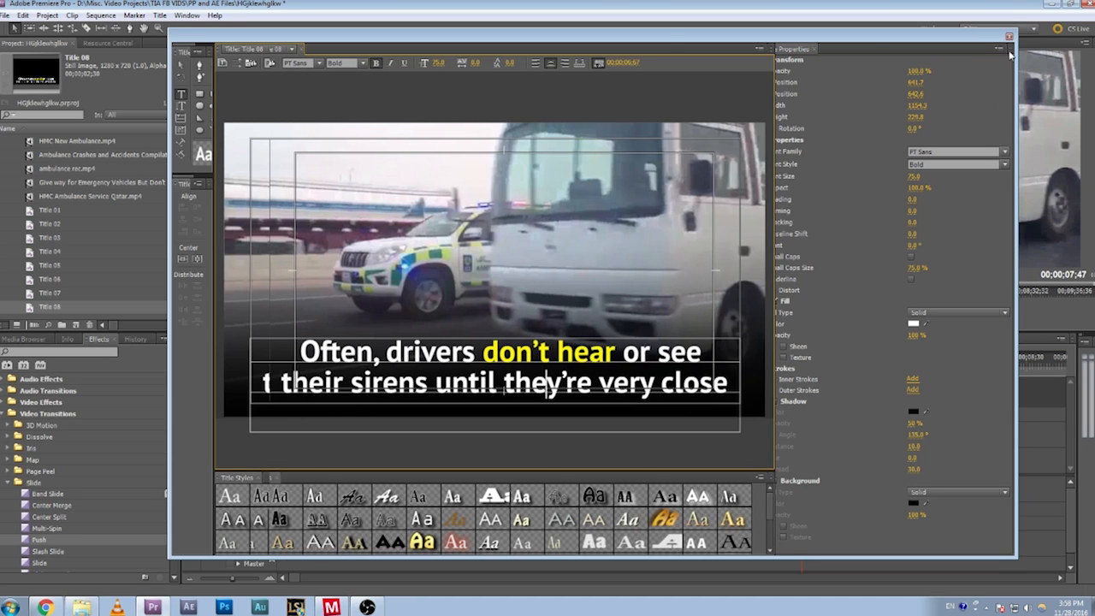
# - Place Title 08 on Video 3 directly after Title 07, trim its end to the second clip's end, and preview it
pyautogui.moveTo(49, 306); pyautogui.dragTo(764, 420)
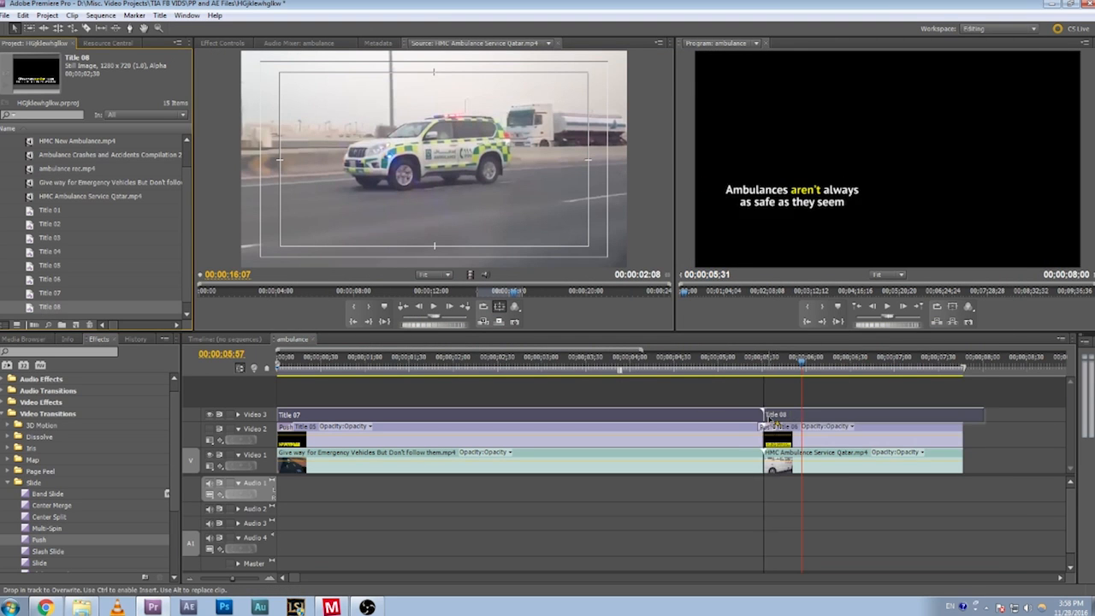
pyautogui.moveTo(984, 418); pyautogui.dragTo(962, 418)
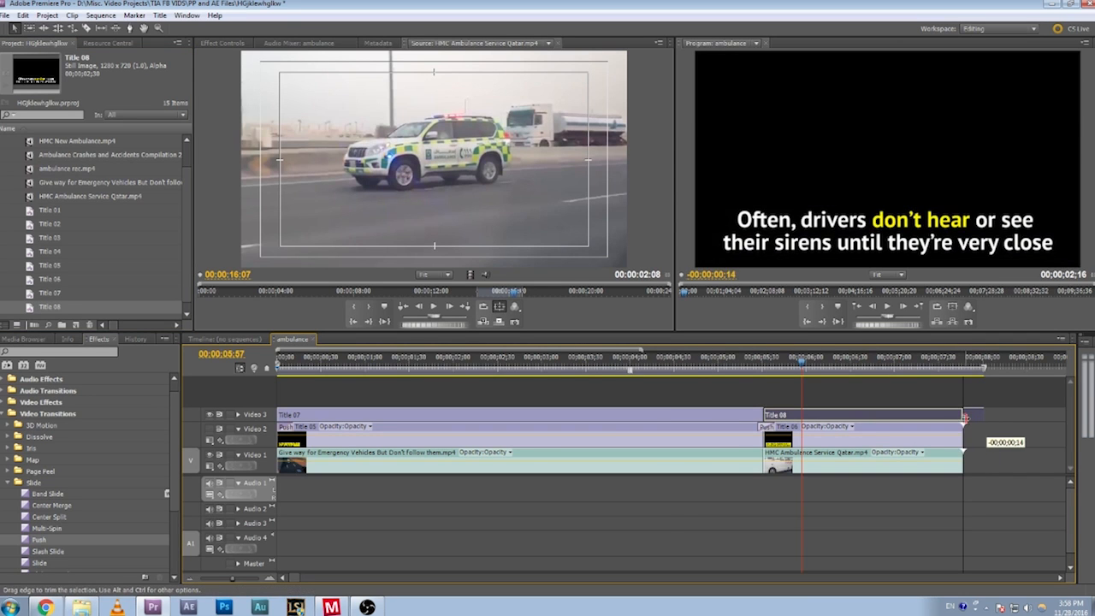
pyautogui.click(670, 366)
pyautogui.press('space')
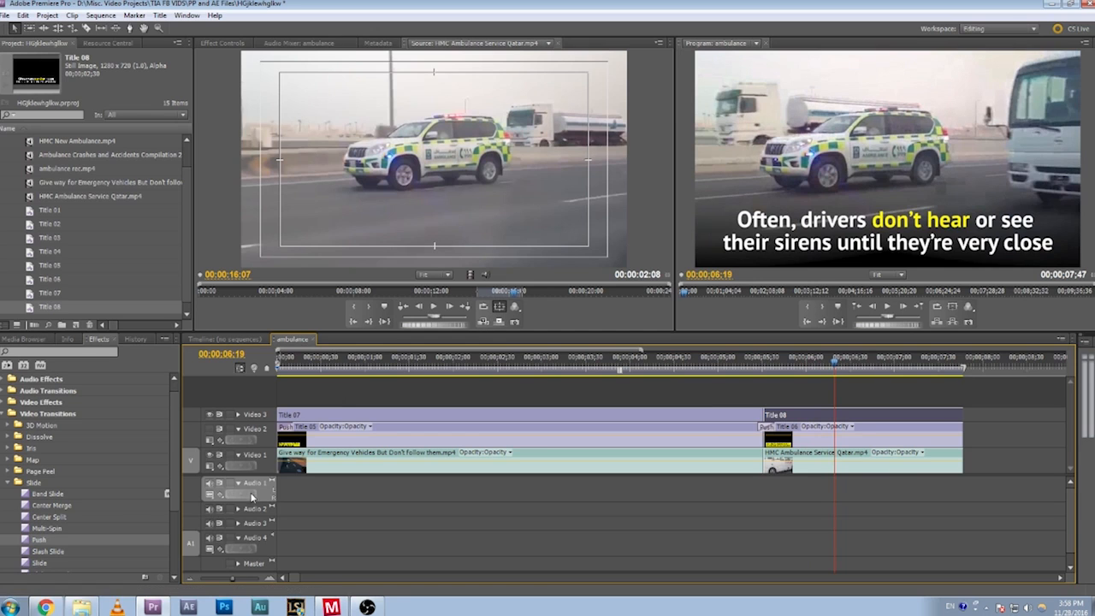
# - Add the Push transition between Title 07 and Title 08 and at the start of Title 07, and play the sequence from the start
pyautogui.moveTo(34, 540); pyautogui.dragTo(776, 417)
pyautogui.moveTo(38, 540); pyautogui.dragTo(306, 416)
pyautogui.click(272, 366)
pyautogui.press('space')
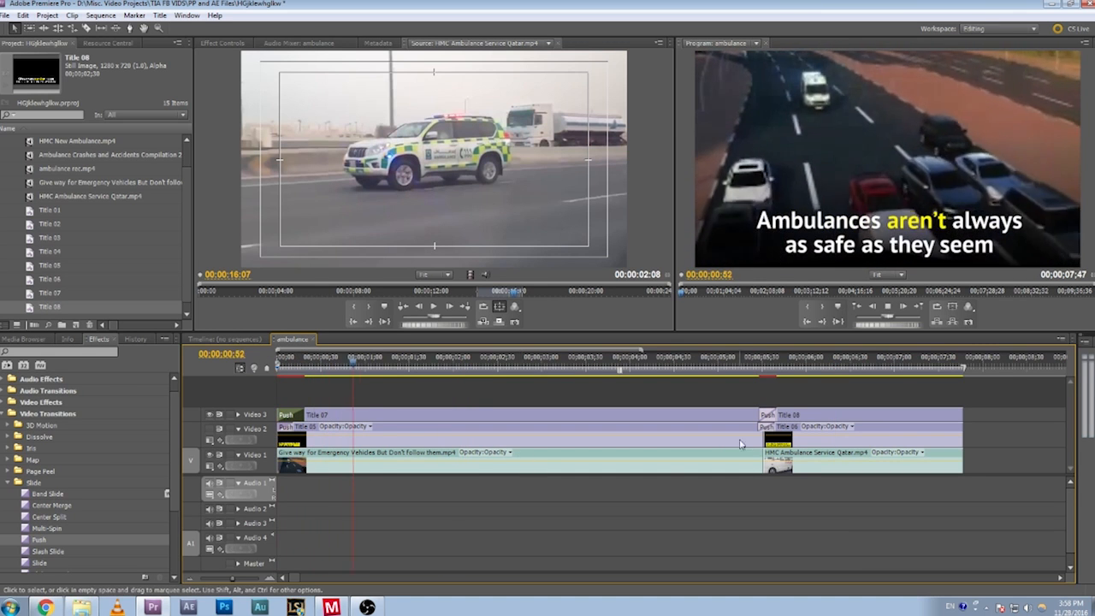
# - Play and scrub through both Push transitions to examine how the titles and their gradients slide in
pyautogui.click(756, 364)
pyautogui.moveTo(756, 364); pyautogui.dragTo(253, 368)
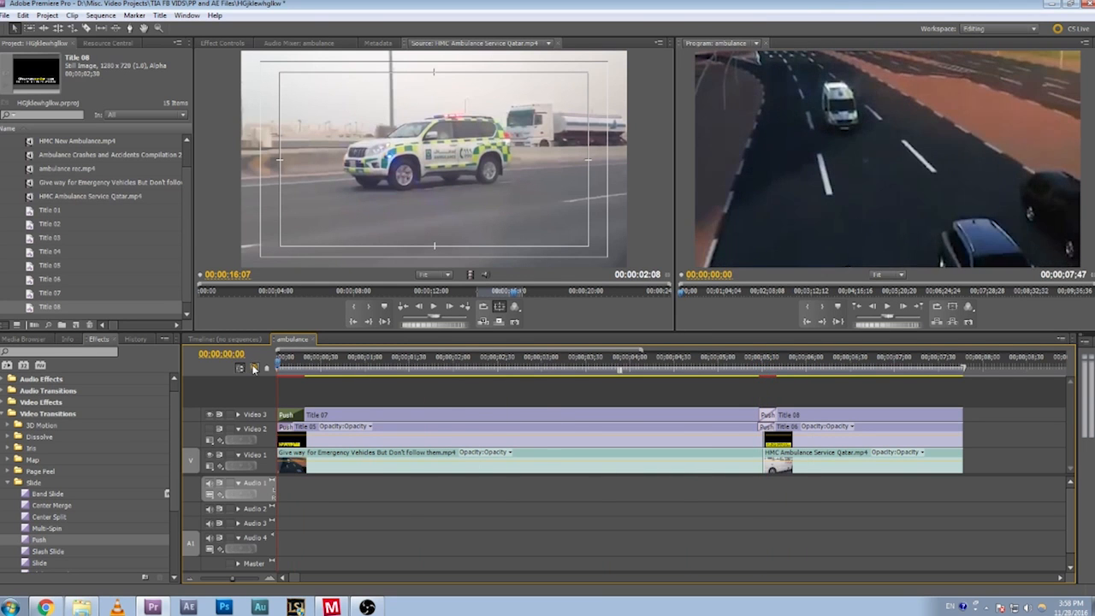
pyautogui.press('space')
pyautogui.press('space')
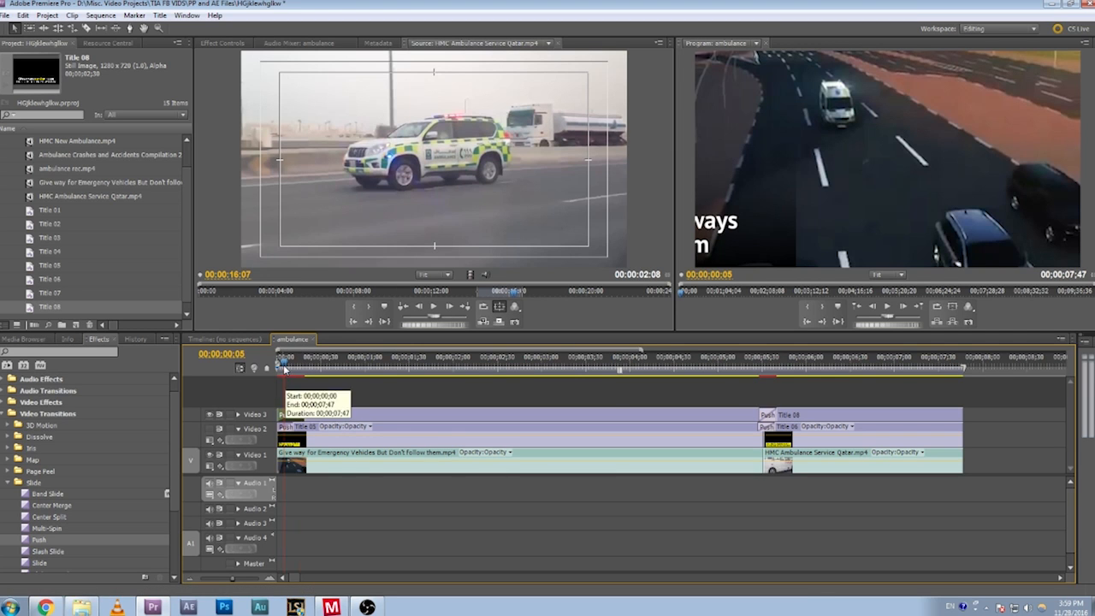
pyautogui.moveTo(283, 368); pyautogui.dragTo(765, 386)
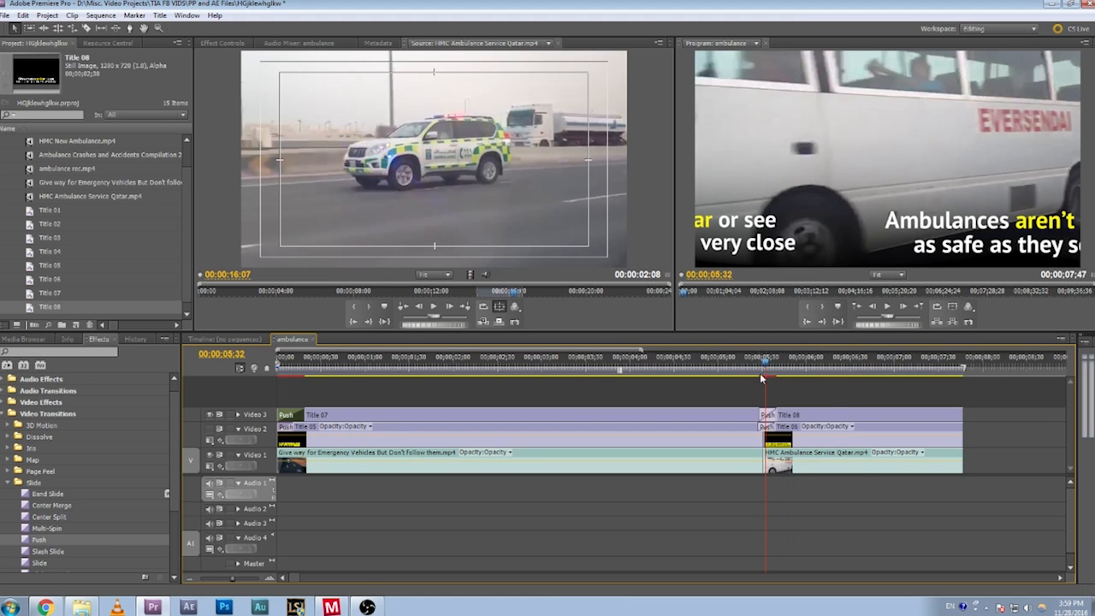
pyautogui.moveTo(762, 378)
pyautogui.mouseDown()
pyautogui.moveTo(781, 368)
pyautogui.moveTo(753, 369)
pyautogui.moveTo(764, 369)
pyautogui.mouseUp()
pyautogui.press('space')
pyautogui.press('Home')
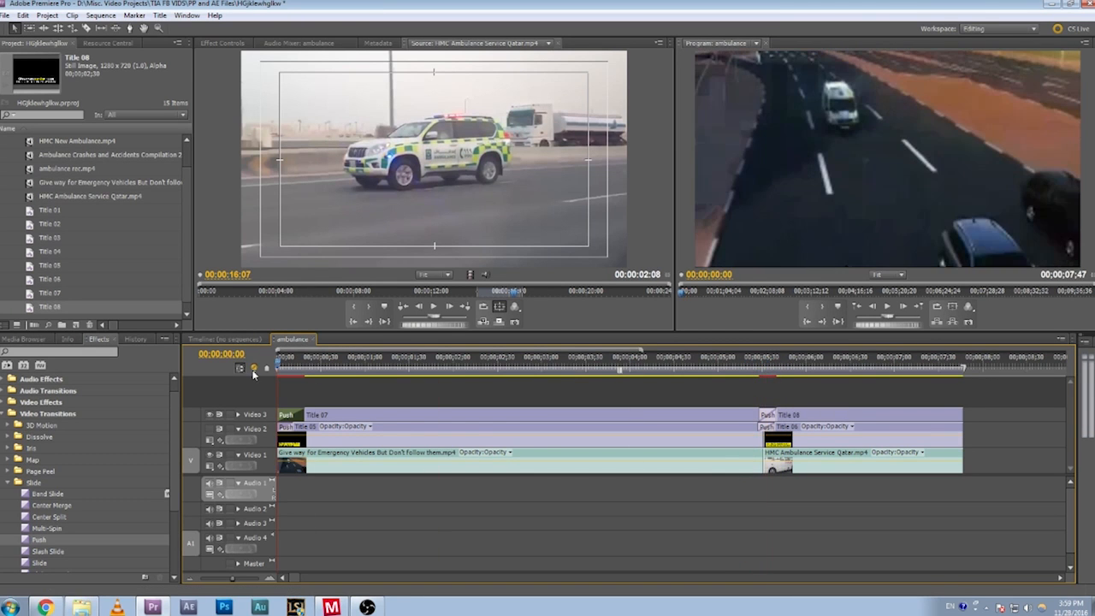
pyautogui.press('space')
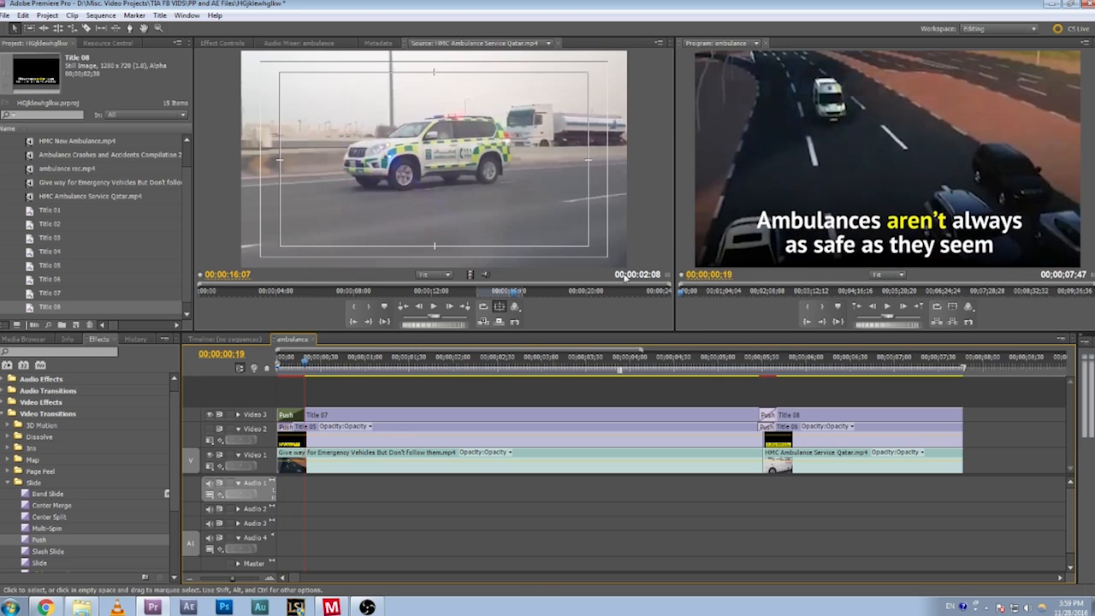
pyautogui.moveTo(306, 364); pyautogui.dragTo(288, 364)
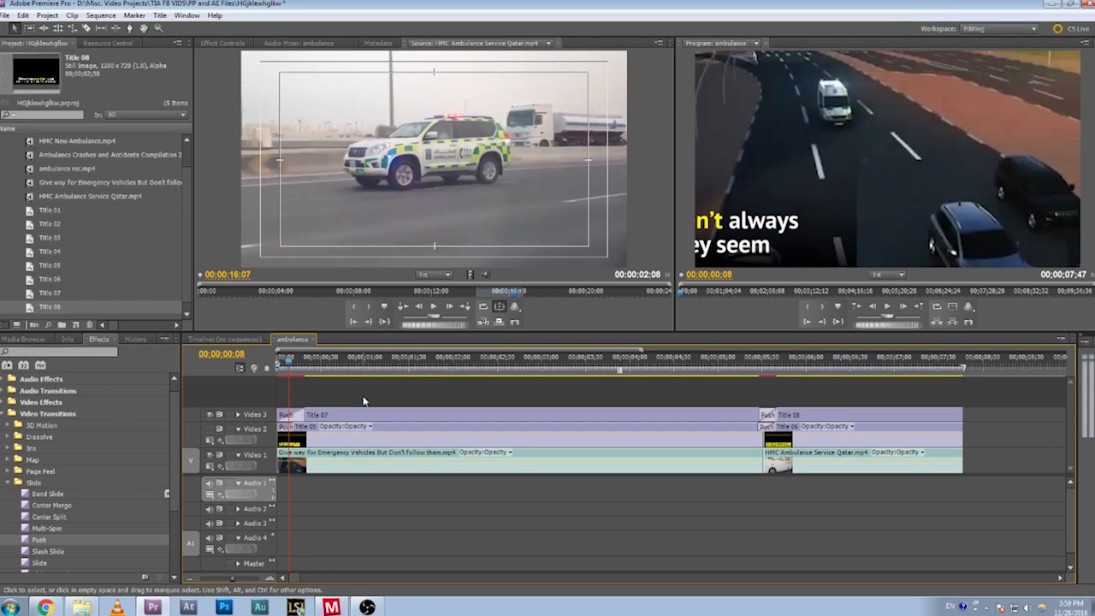
# - Replace the Push transition at the start of Title 07 with the Slash Slide transition
pyautogui.click(290, 416)
pyautogui.press('Delete')
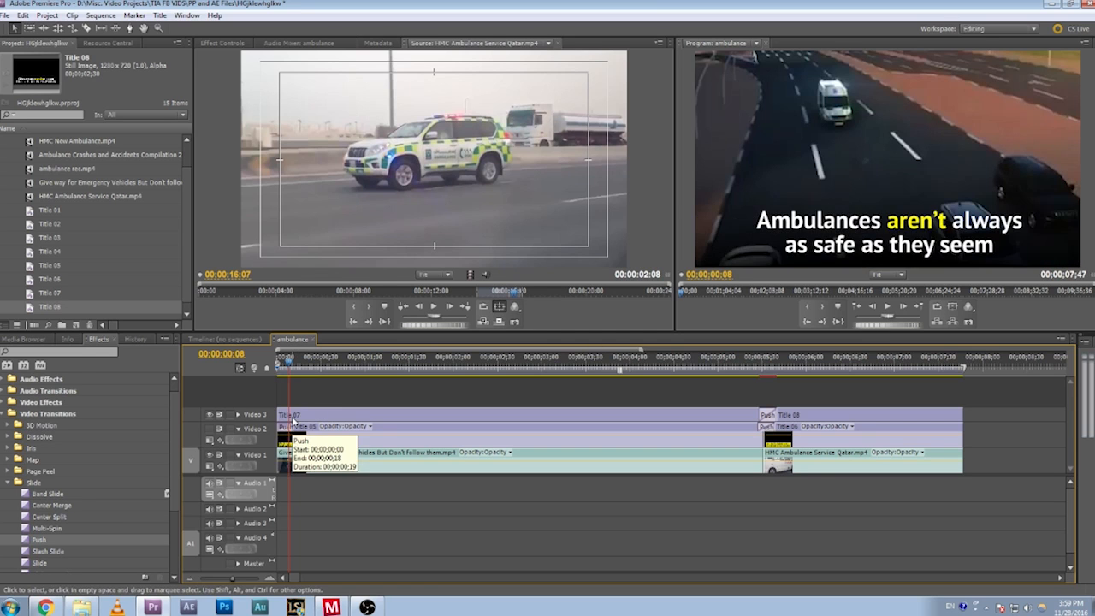
pyautogui.scroll(-2, 14, 545)
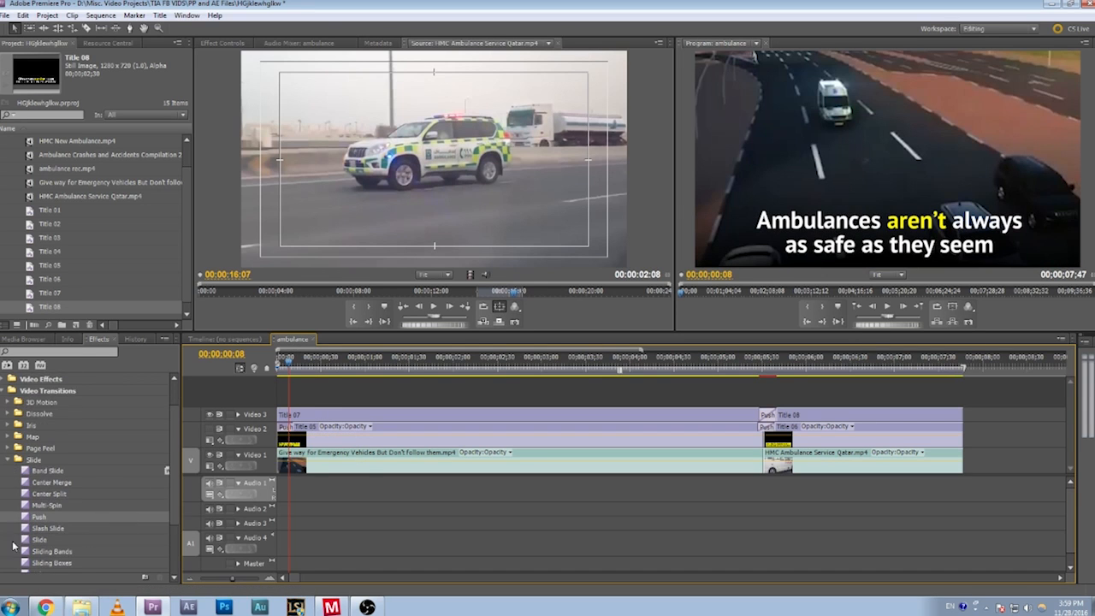
pyautogui.moveTo(24, 530); pyautogui.dragTo(292, 416)
pyautogui.press('space')
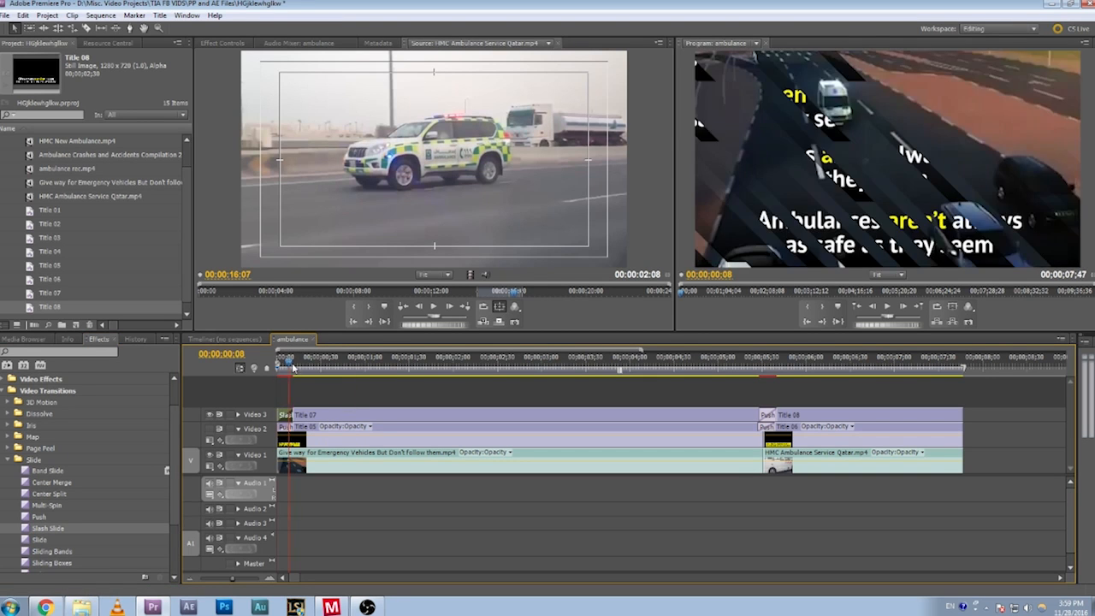
# - Preview the Slash Slide transition at the start of Title 07 and lengthen it
pyautogui.press('space')
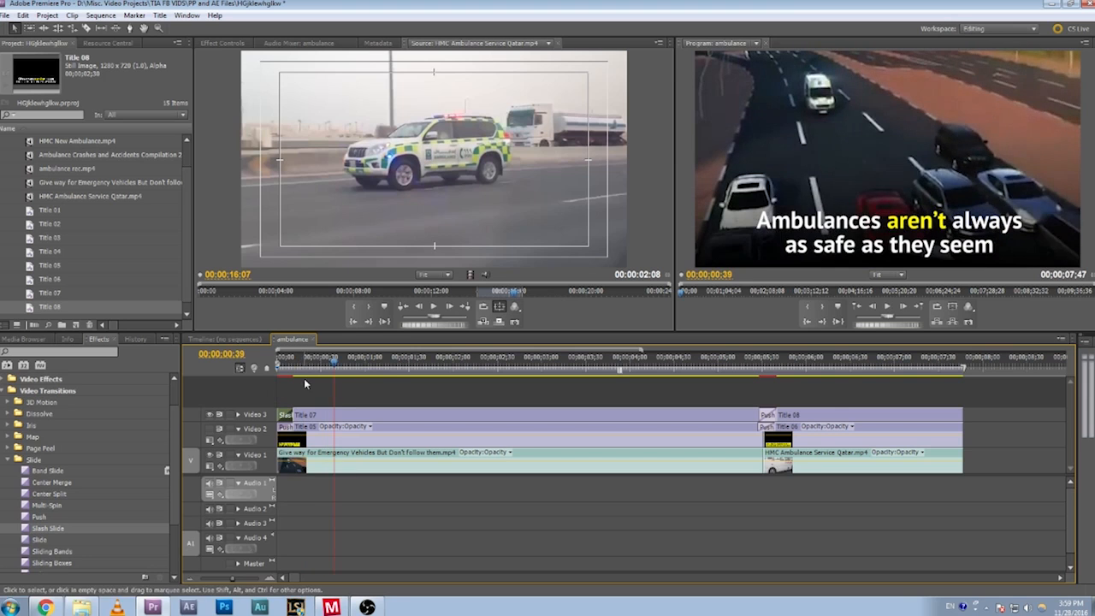
pyautogui.moveTo(301, 365); pyautogui.dragTo(276, 365)
pyautogui.press('space')
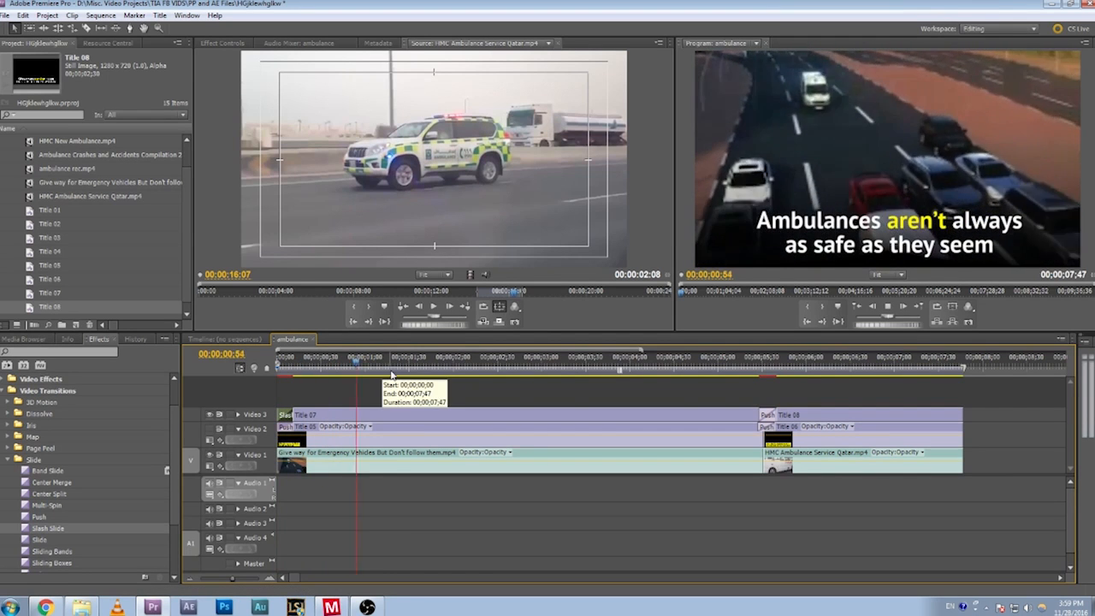
pyautogui.press('space')
pyautogui.press('Home')
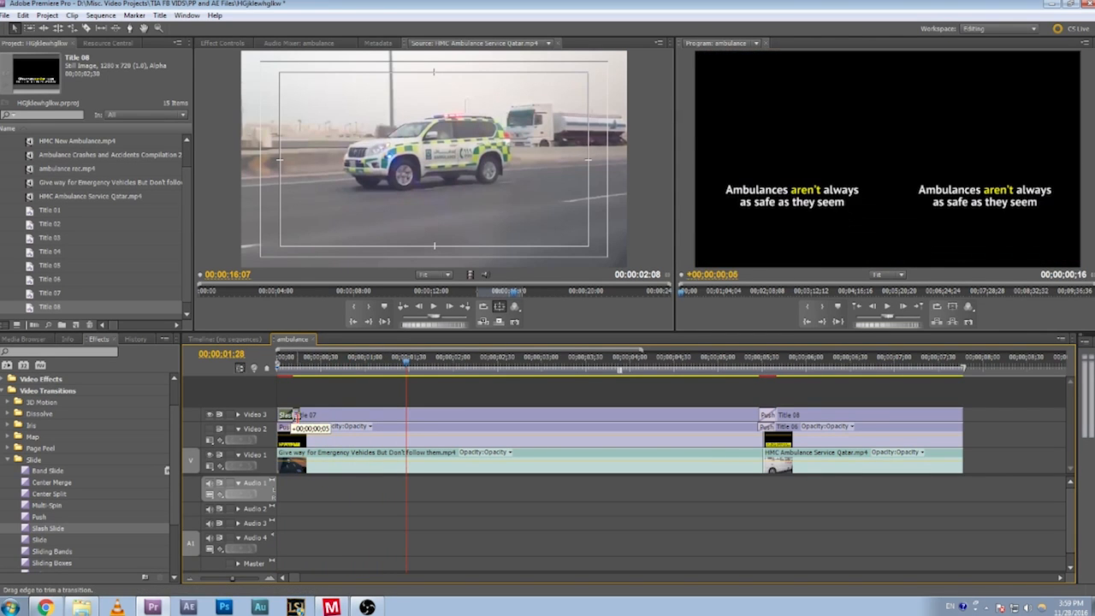
pyautogui.press('space')
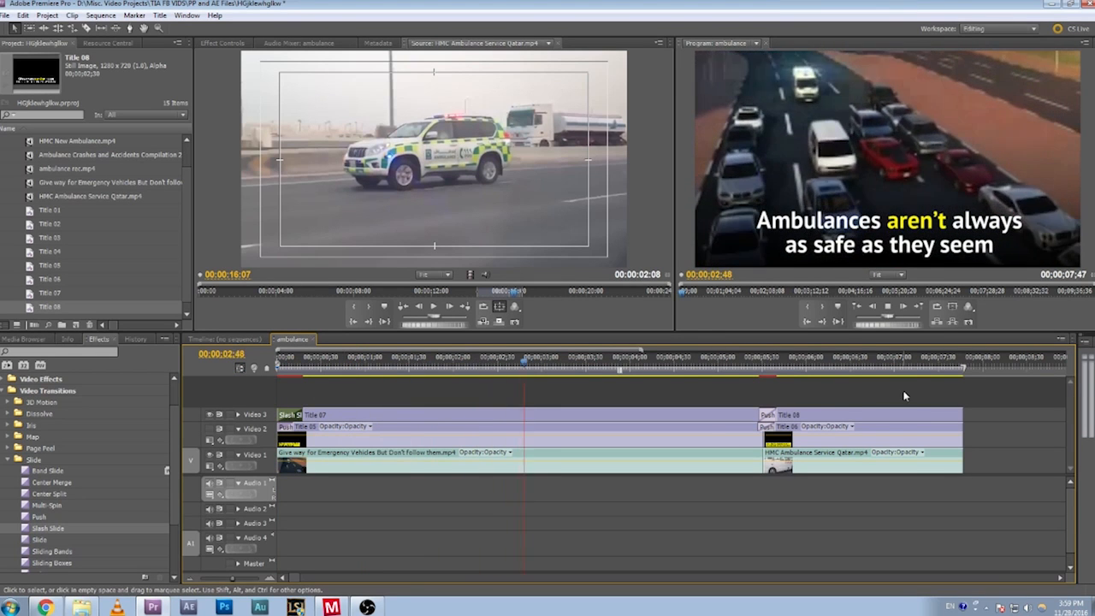
# - Replace the Slash Slide transition at the start of Title 07 with Stretch In and shorten it
pyautogui.click(290, 417)
pyautogui.press('Delete')
pyautogui.scroll(-3, 102, 508)
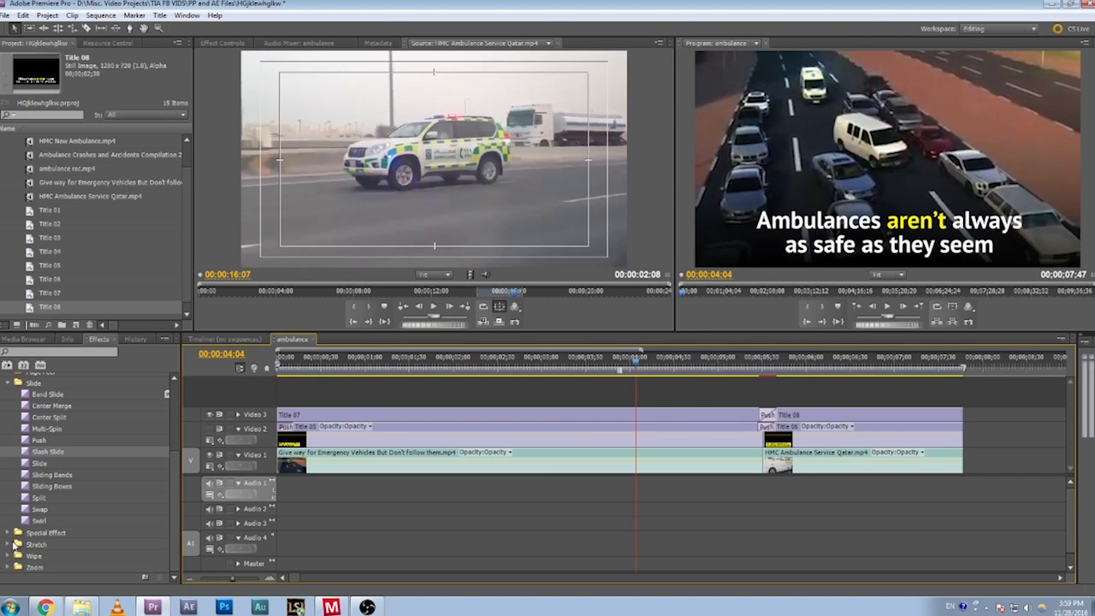
pyautogui.click(10, 544)
pyautogui.scroll(-1, 47, 556)
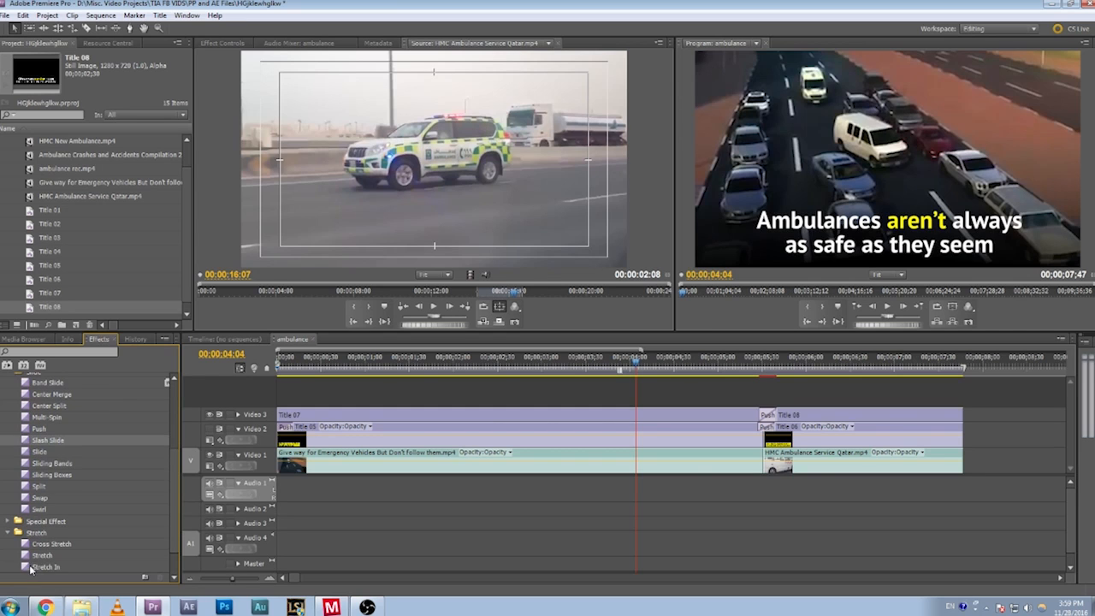
pyautogui.moveTo(30, 567); pyautogui.dragTo(317, 421)
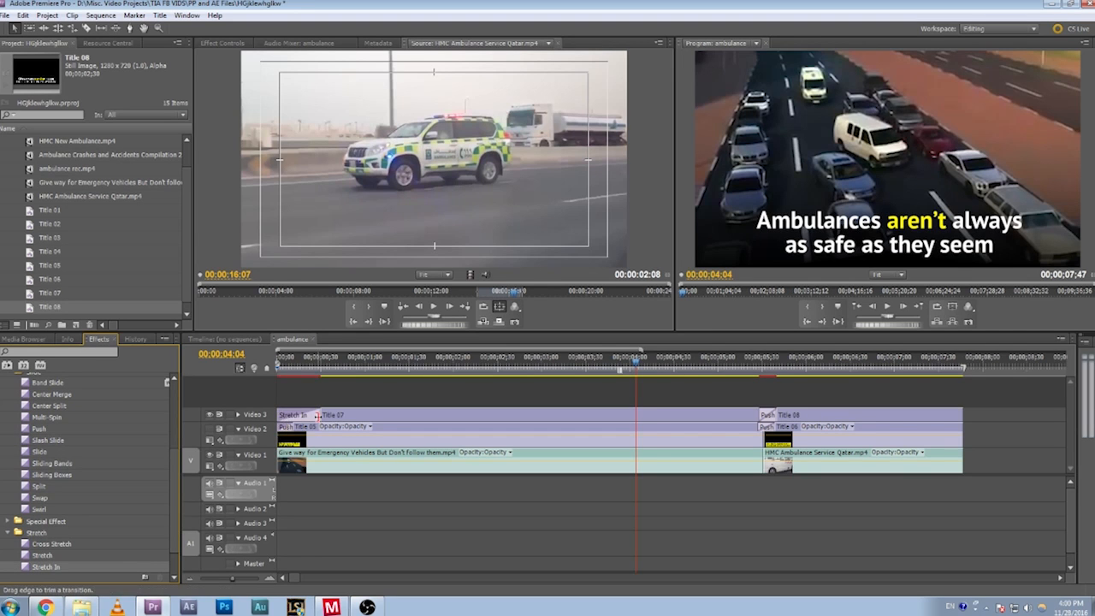
# - Play and scrub the sequence opening repeatedly to review the Stretch In transition on Title 07
pyautogui.press('Home')
pyautogui.press('space')
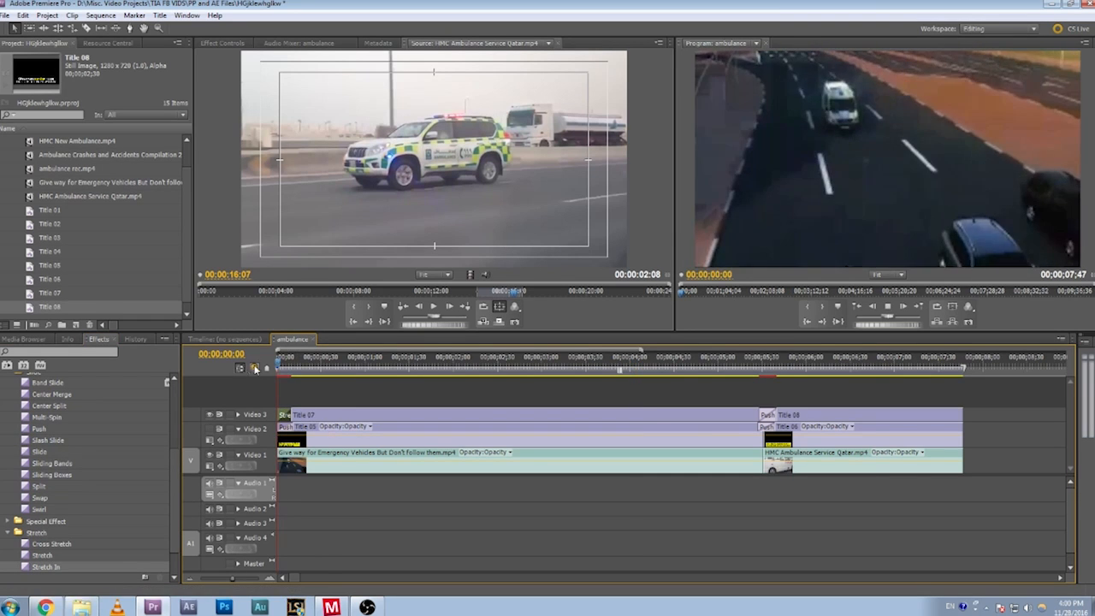
pyautogui.press('space')
pyautogui.moveTo(332, 362); pyautogui.dragTo(278, 366)
pyautogui.press('space')
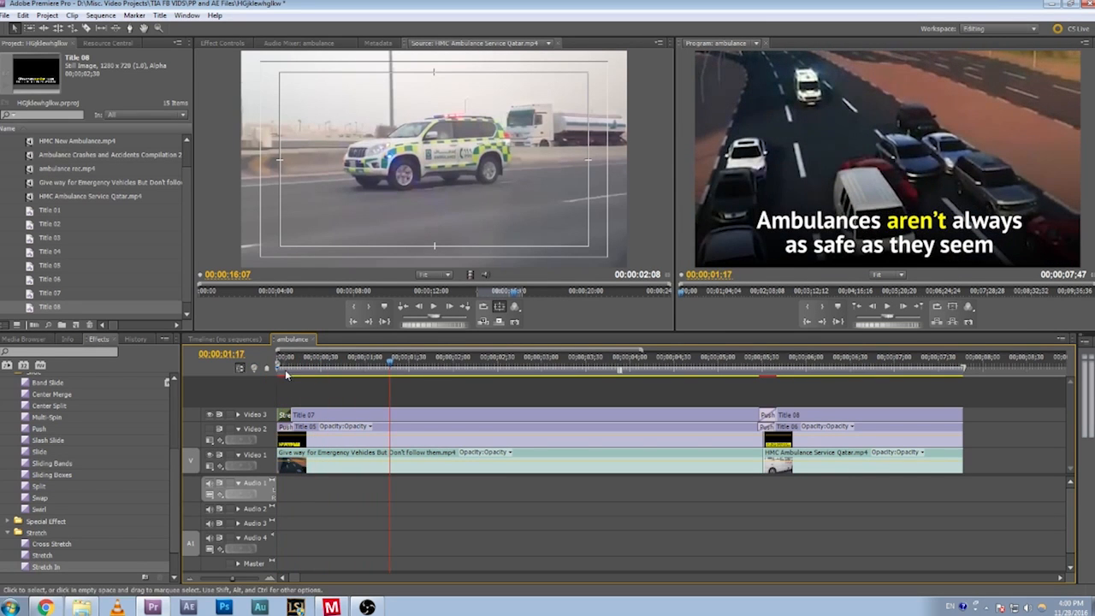
pyautogui.moveTo(285, 370); pyautogui.dragTo(291, 370)
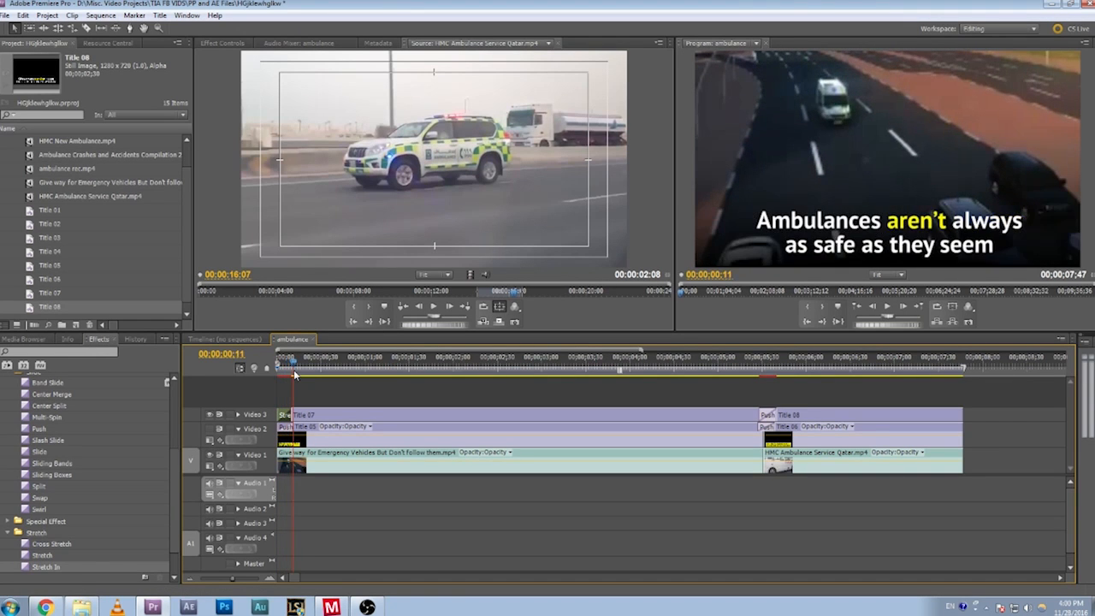
pyautogui.press('space')
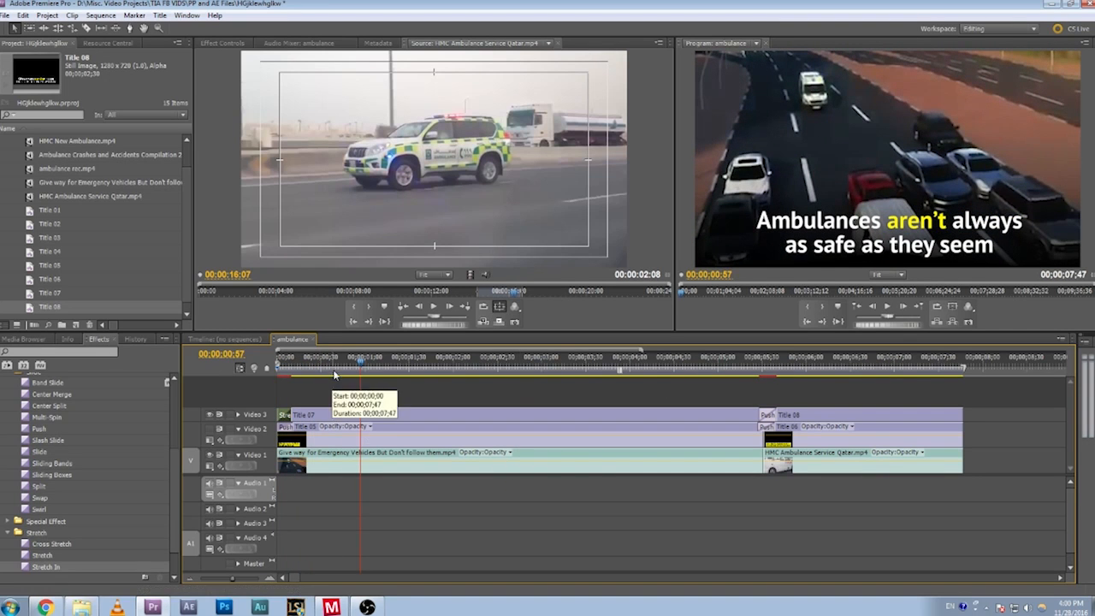
pyautogui.click(274, 368)
pyautogui.press('space')
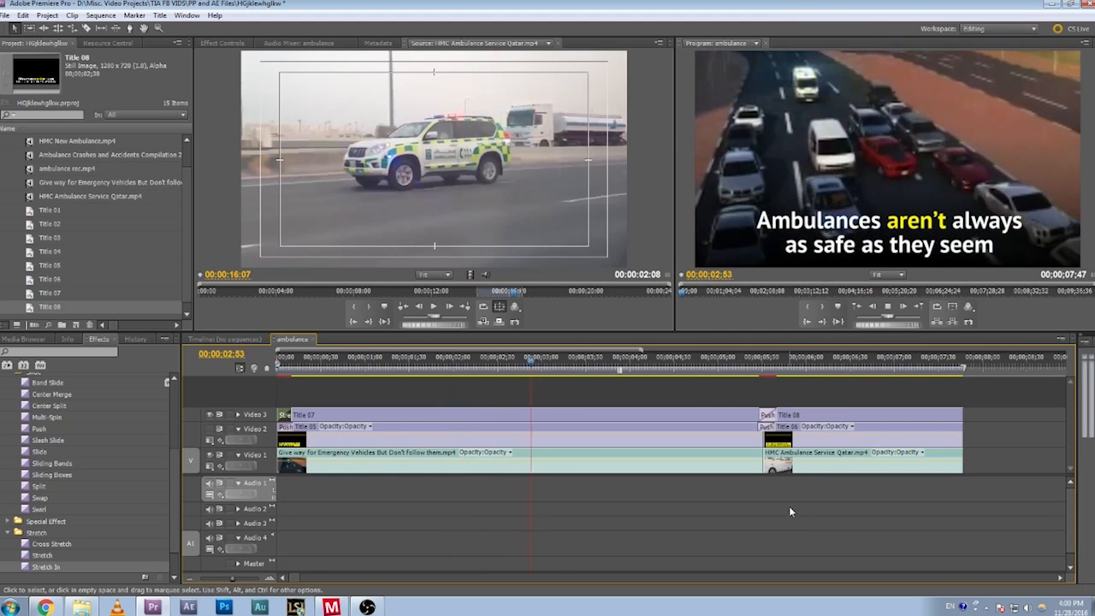
# - Compare the yellow-box titles on Video 2 with the gradient titles on Video 3 by toggling track visibility, leaving only Video 3's titles shown
pyautogui.click(735, 368)
pyautogui.moveTo(735, 368)
pyautogui.mouseDown()
pyautogui.moveTo(827, 372)
pyautogui.moveTo(718, 378)
pyautogui.mouseUp()
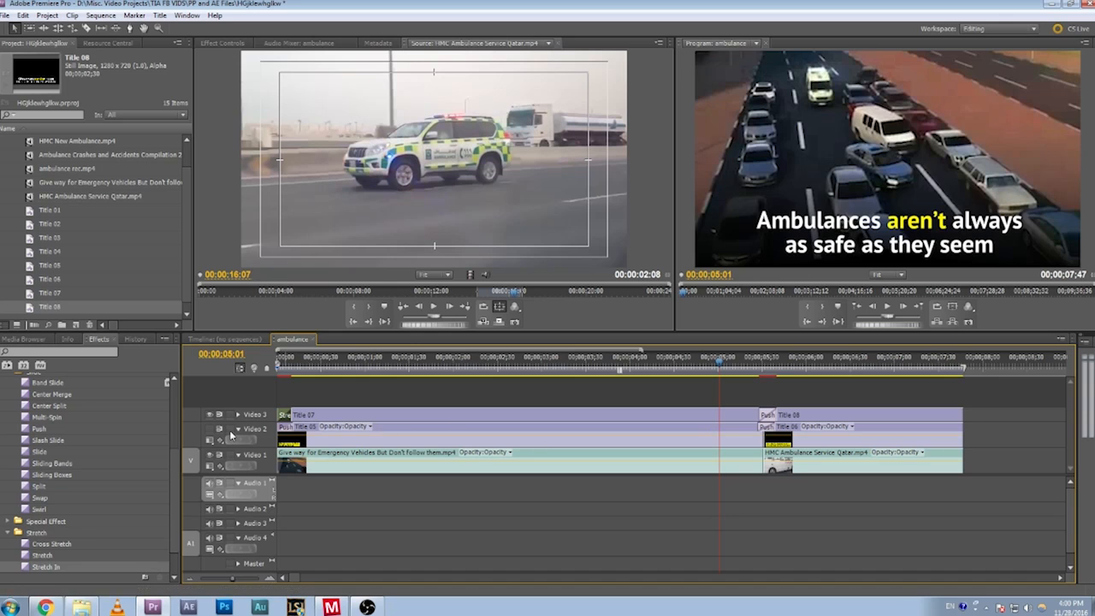
pyautogui.click(209, 414)
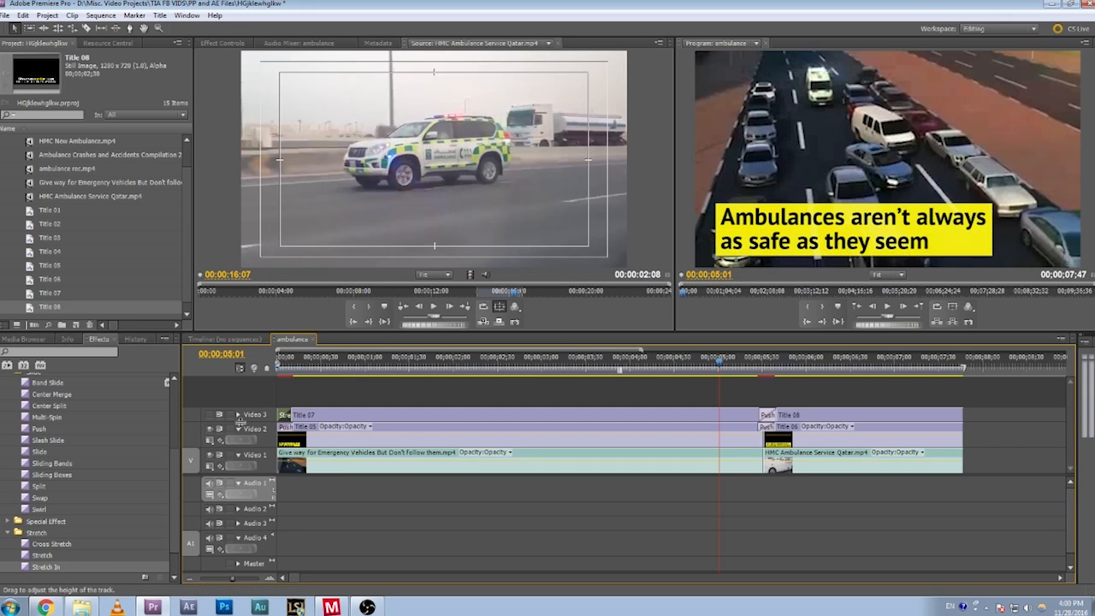
pyautogui.click(209, 414)
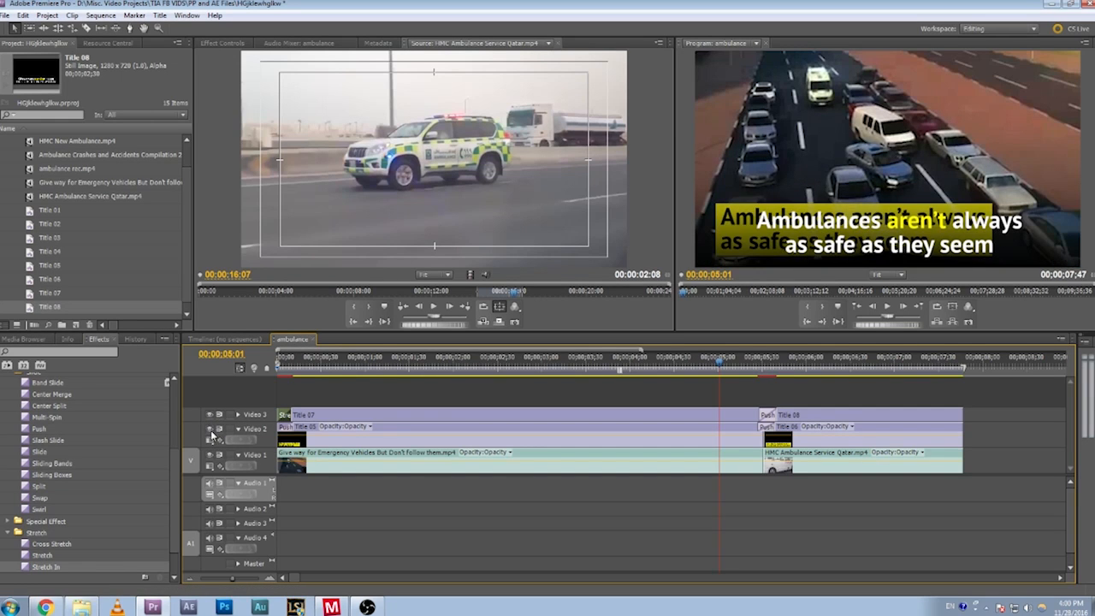
pyautogui.click(208, 427)
pyautogui.click(361, 366)
pyautogui.moveTo(360, 368); pyautogui.dragTo(325, 378)
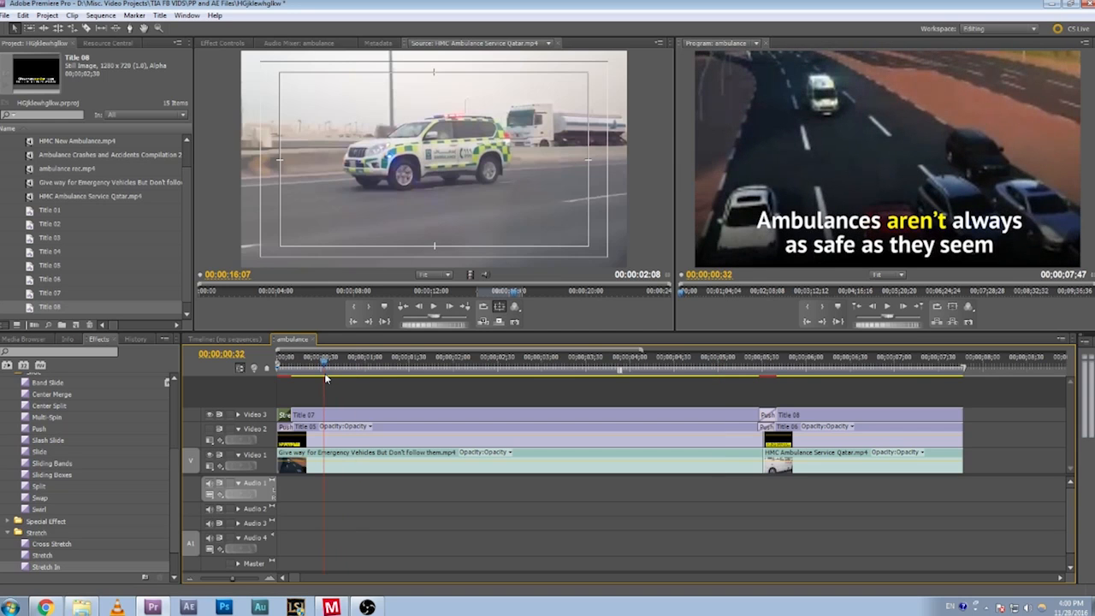